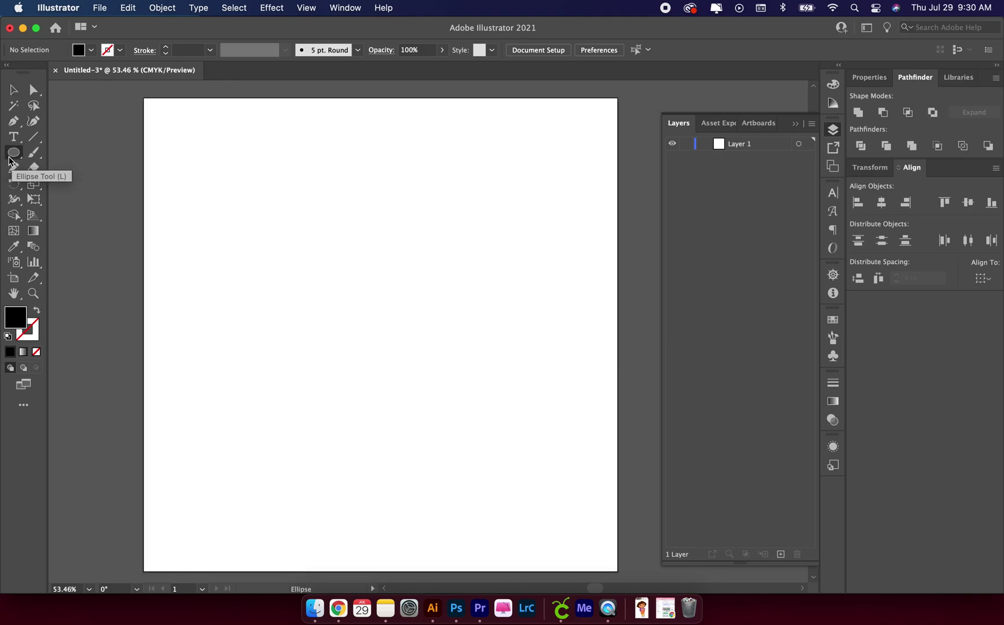
Step: Draw a large circle in the centre of the artboard with the Ellipse tool
left_click(13, 152)
left_click(69, 181)
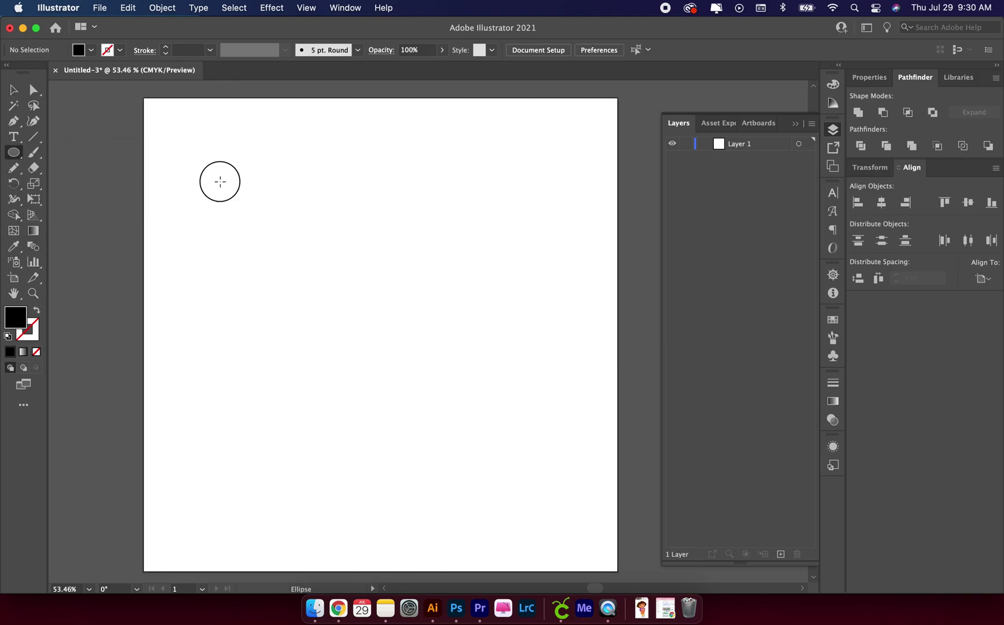
left_click_drag(219, 180, 530, 492)
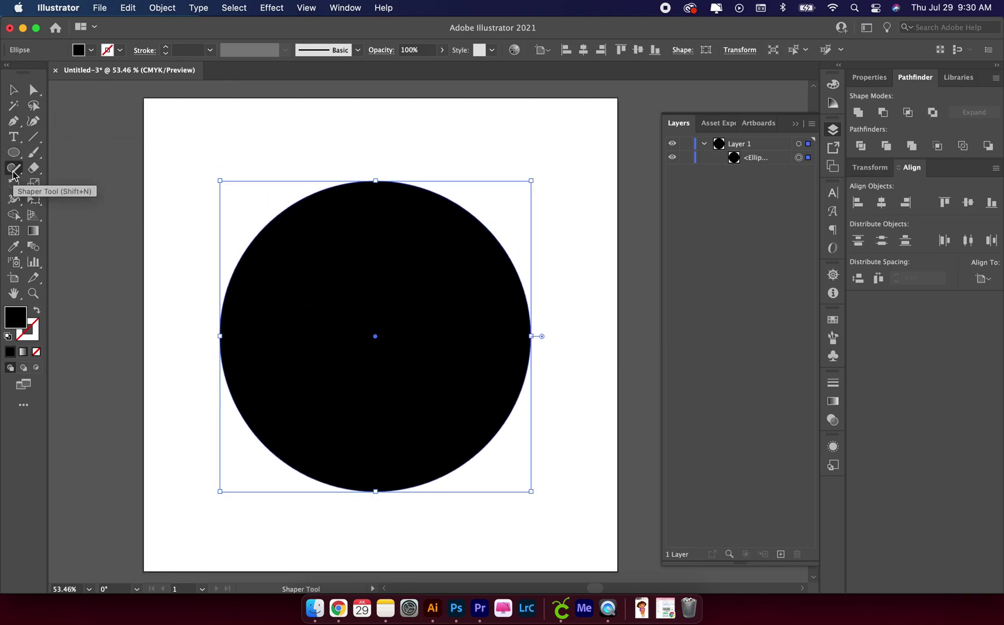
key("super+shift+a")
Step: Pencil two wavy lines across the circle's upper and lower parts
left_click(14, 169)
left_click(63, 184)
left_click_drag(163, 314, 541, 234)
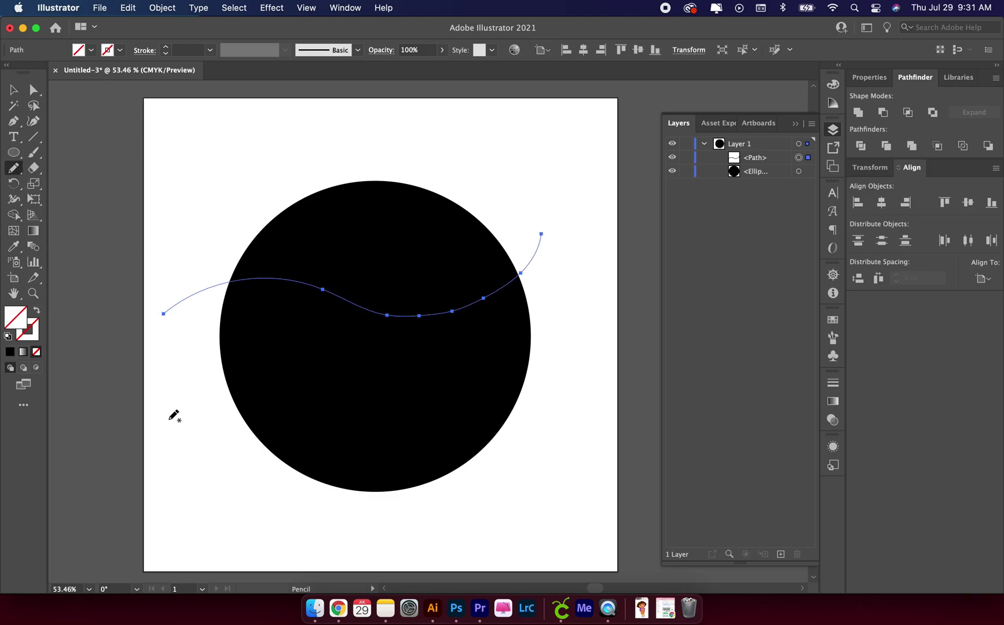
left_click_drag(169, 420, 587, 393)
key("v")
Step: Split the circle along both wavy lines with Pathfinder Divide
left_click_drag(219, 121, 348, 330)
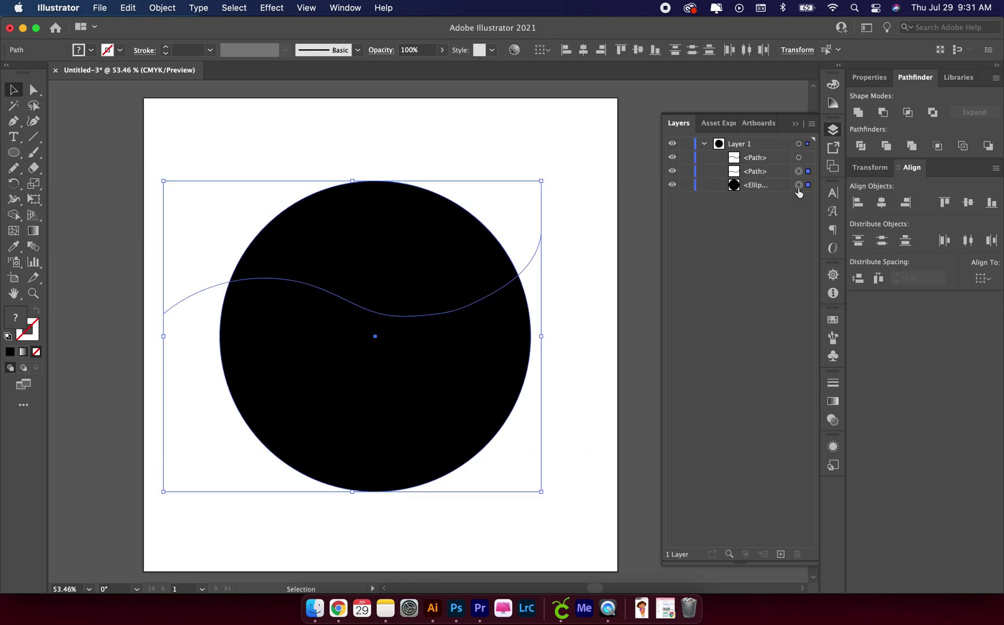
left_click(345, 8)
left_click(571, 218)
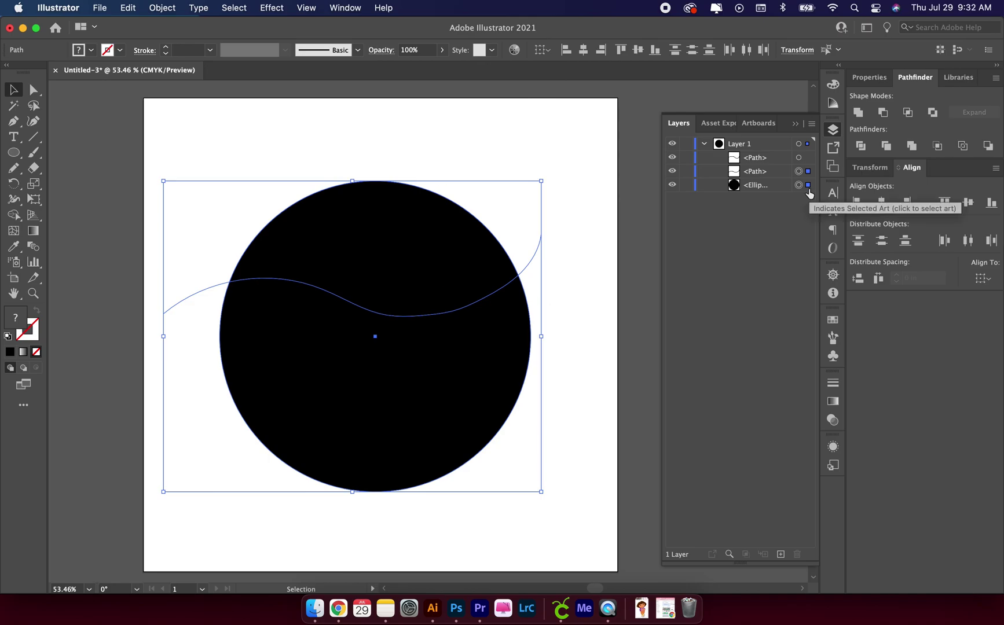
left_click(860, 146)
left_click(573, 441)
key("super+a")
left_click(860, 146)
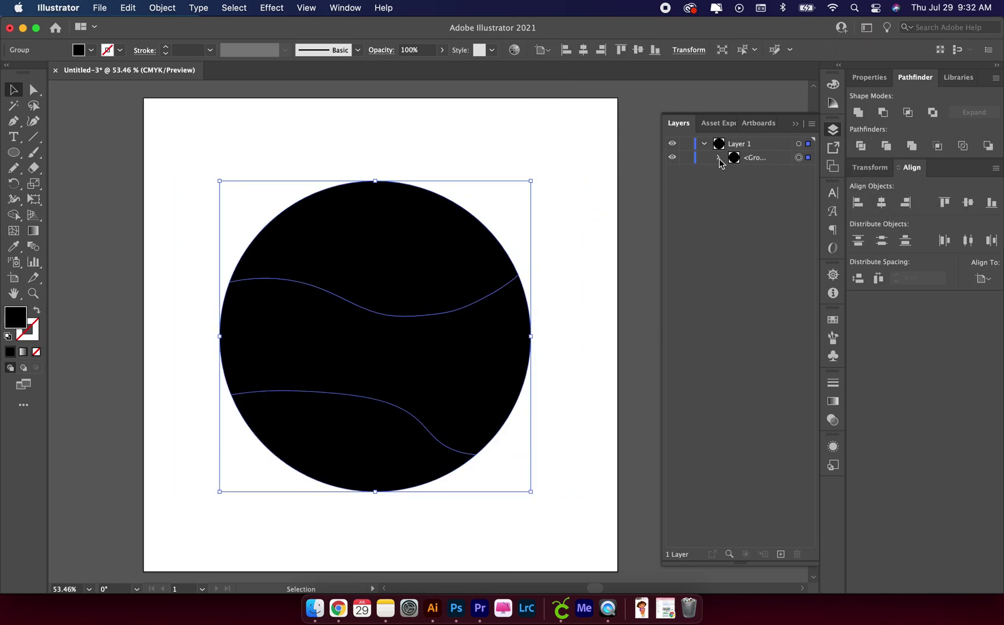
left_click(719, 158)
Step: Type 'Mother', 'Knows' and 'Best' as three separate text objects
key("t")
left_click(229, 154)
type("Mo")
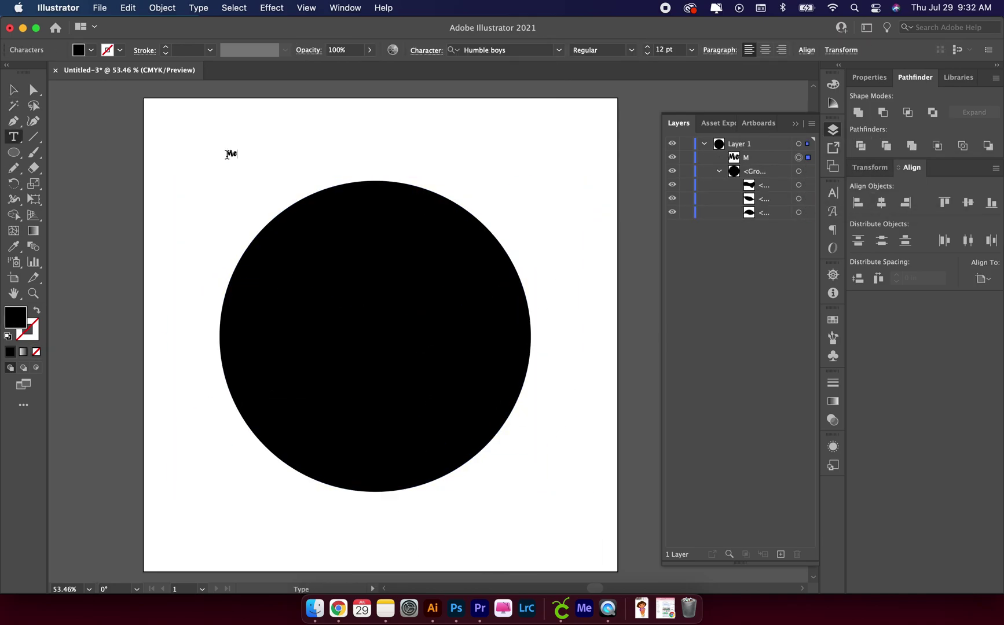
type("ther")
left_click(184, 206)
type("Knows")
left_click(164, 287)
type("Best")
key("Escape")
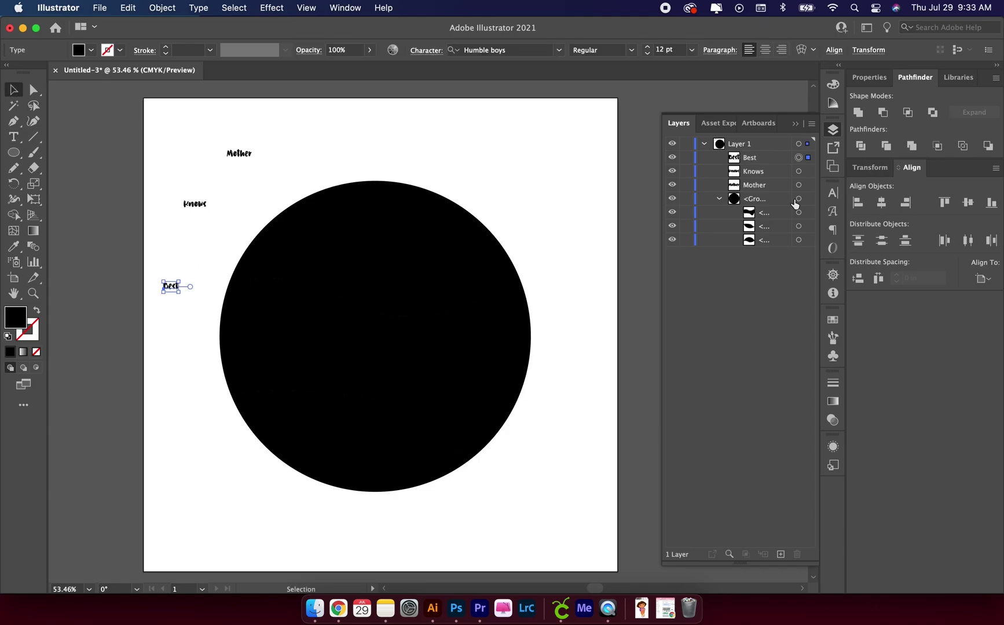
Step: Bring the divided circle group in front of the words and ungroup it into three bands
left_click(798, 199)
key("shift+super+bracketright")
left_click(163, 8)
left_click(173, 89)
left_click(235, 162)
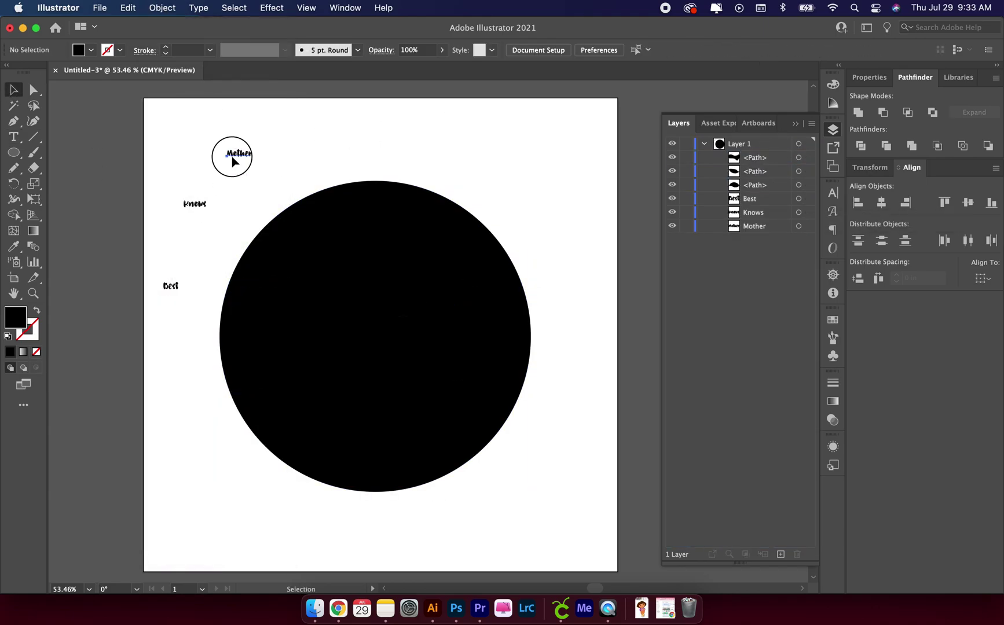
Step: Envelope-distort Mother, Knows and Best into the top, middle and bottom bands
left_click_drag(234, 162, 271, 458)
left_click_drag(202, 152, 472, 218)
left_click(162, 7)
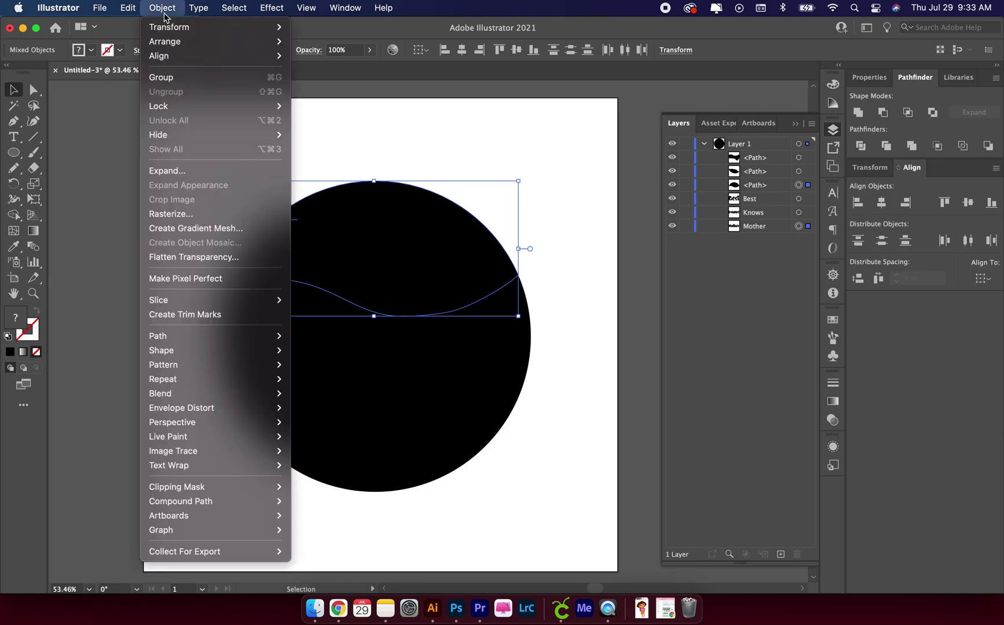
left_click(324, 437)
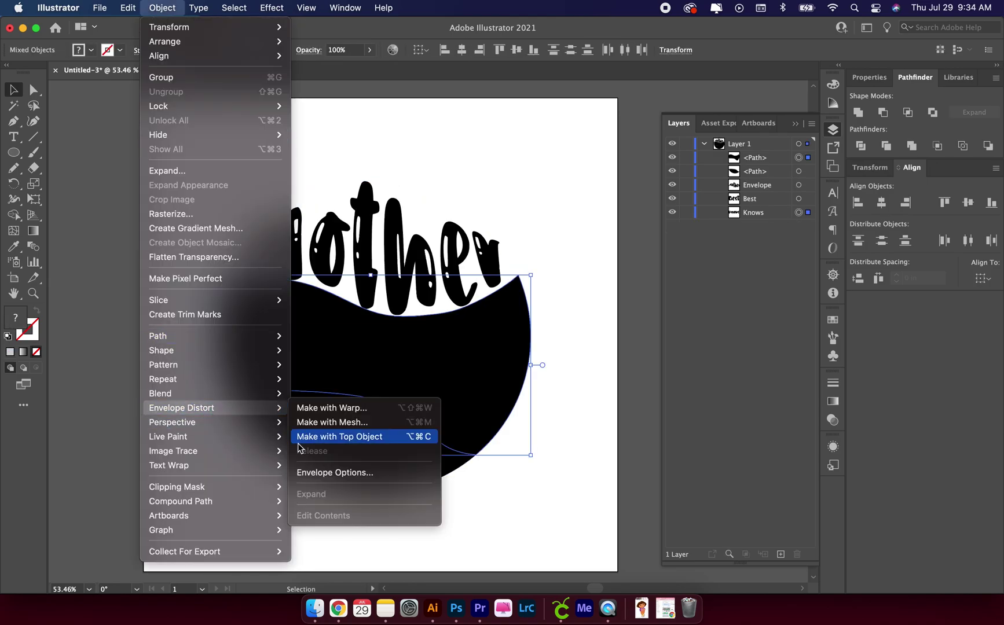
left_click(299, 441)
left_click_drag(343, 495, 226, 428)
left_click(162, 7)
left_click(324, 436)
left_click(484, 492)
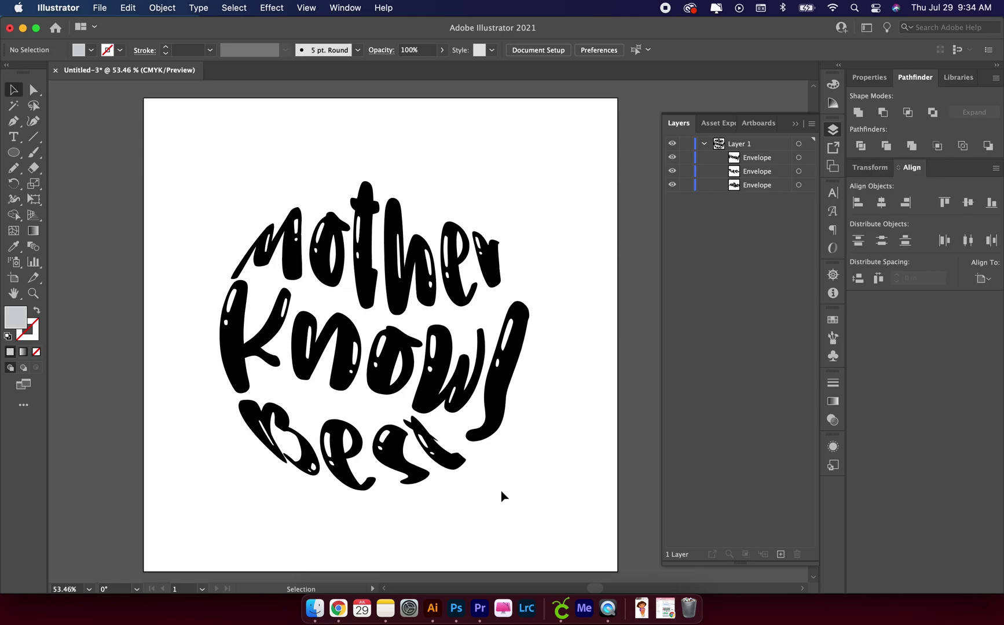
Step: Place the apple picture so it fills the artboard
key("super+Tab")
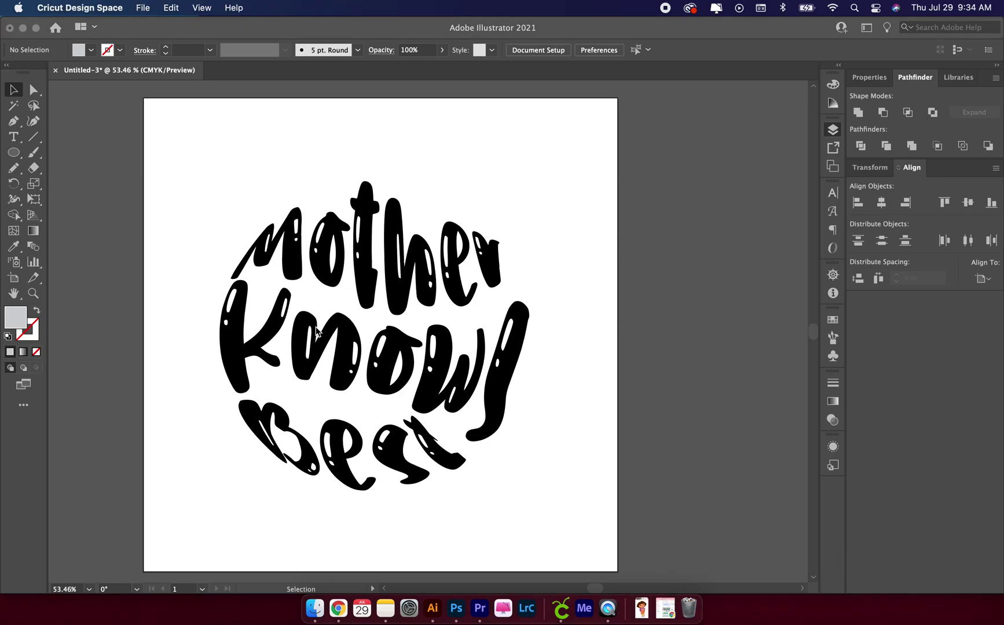
key("super+Tab")
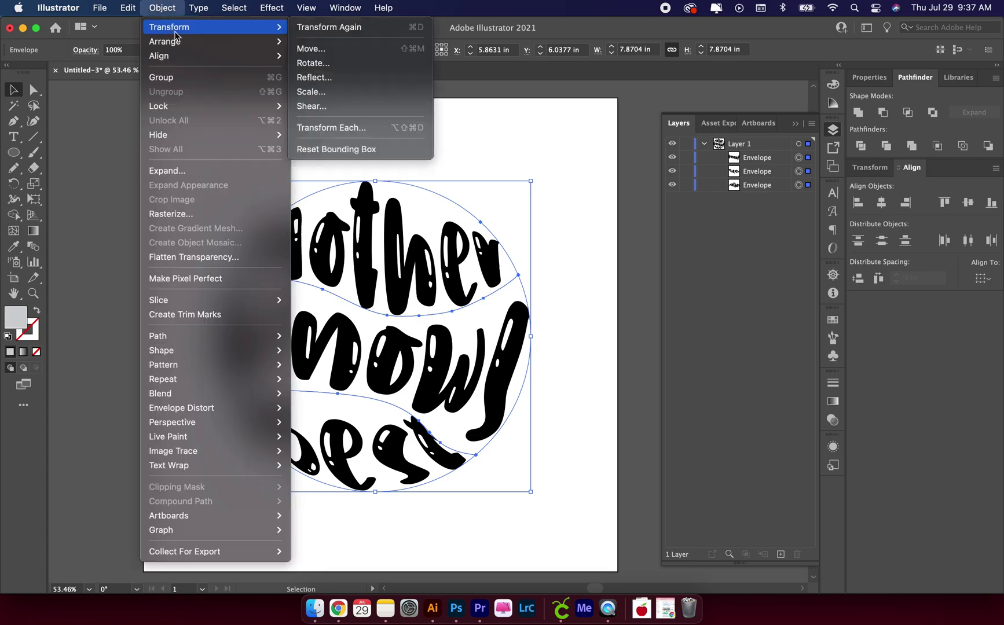
left_click(99, 7)
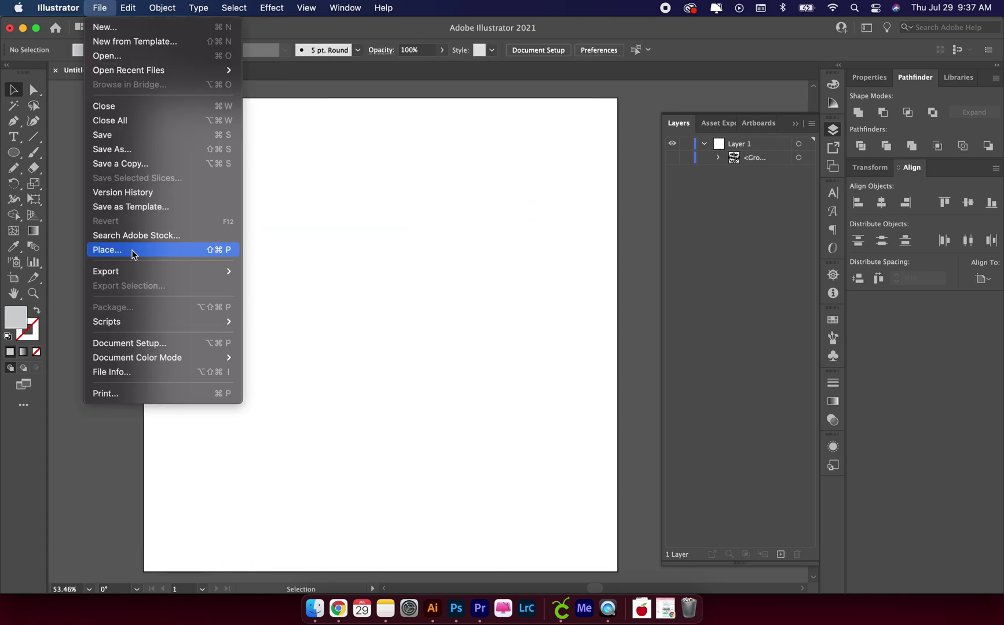
left_click(132, 255)
key("Return")
left_click(143, 98)
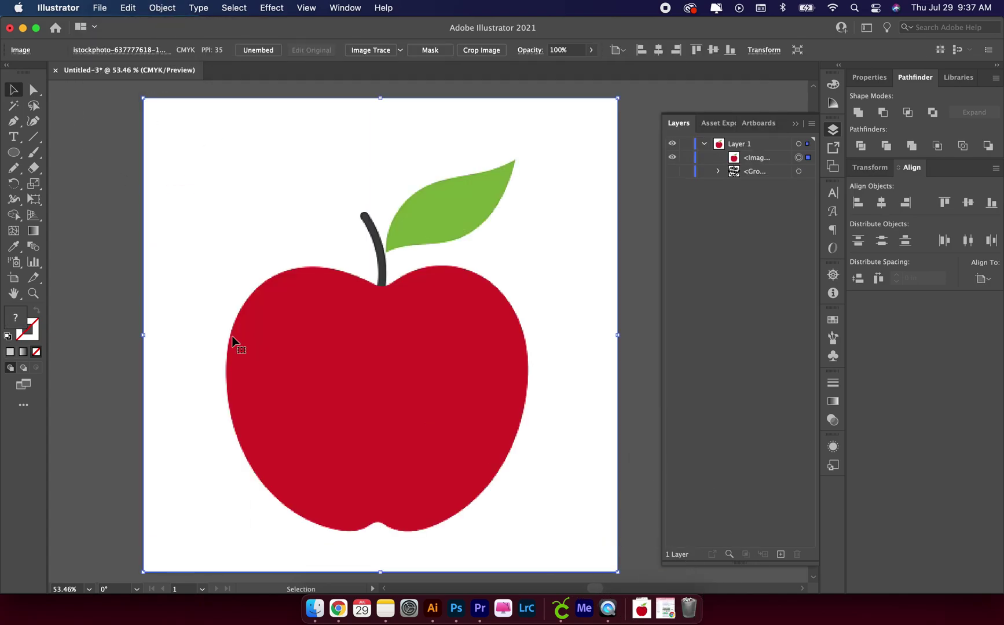
Step: Image Trace the apple with 6 Colors, expand it and delete the white background
left_click(399, 50)
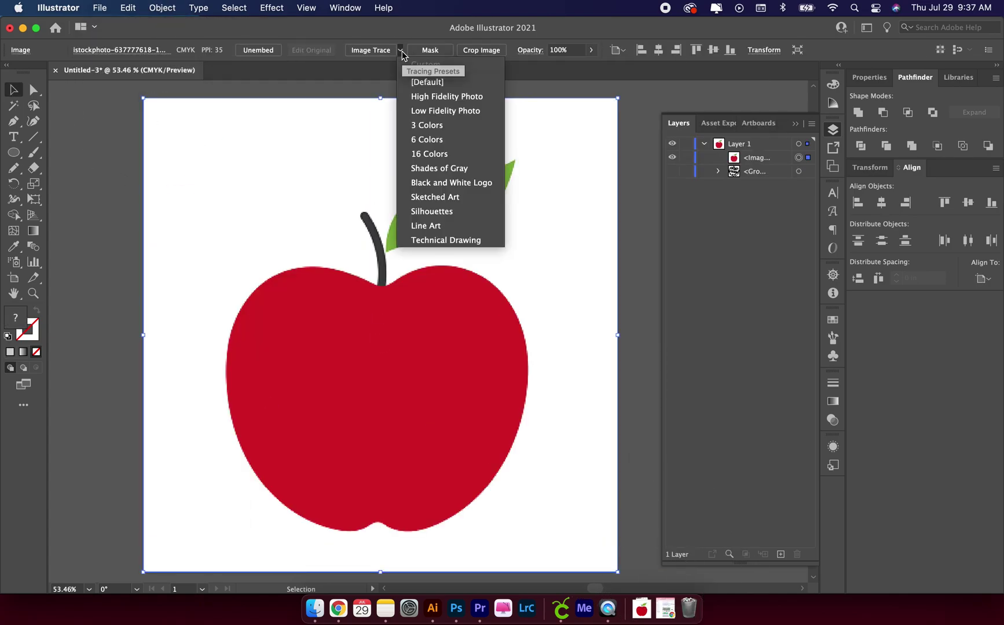
left_click(417, 128)
left_click(156, 50)
left_click(129, 139)
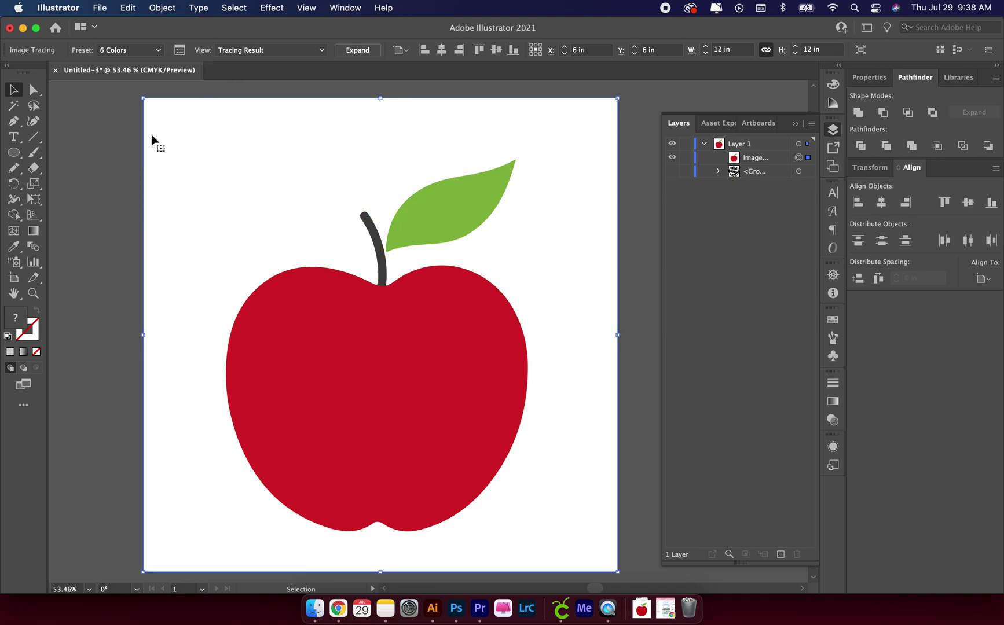
left_click(357, 50)
left_click(718, 159)
key("Delete")
left_click(371, 244)
left_click(277, 160)
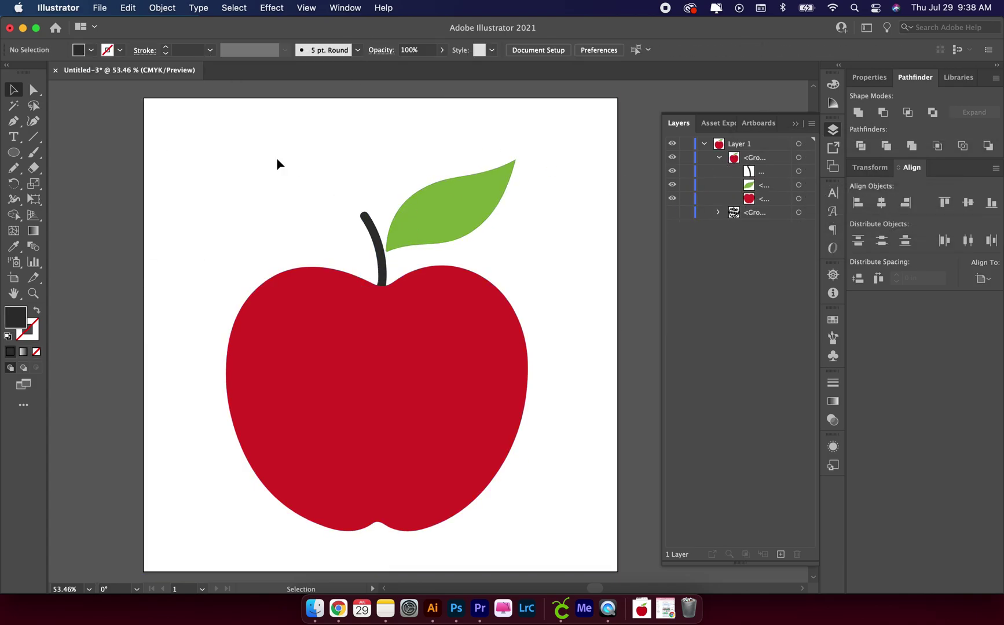
Step: Type 'Mrs.' and 'Payne' as two text objects beside the apple
key("t")
left_click(207, 179)
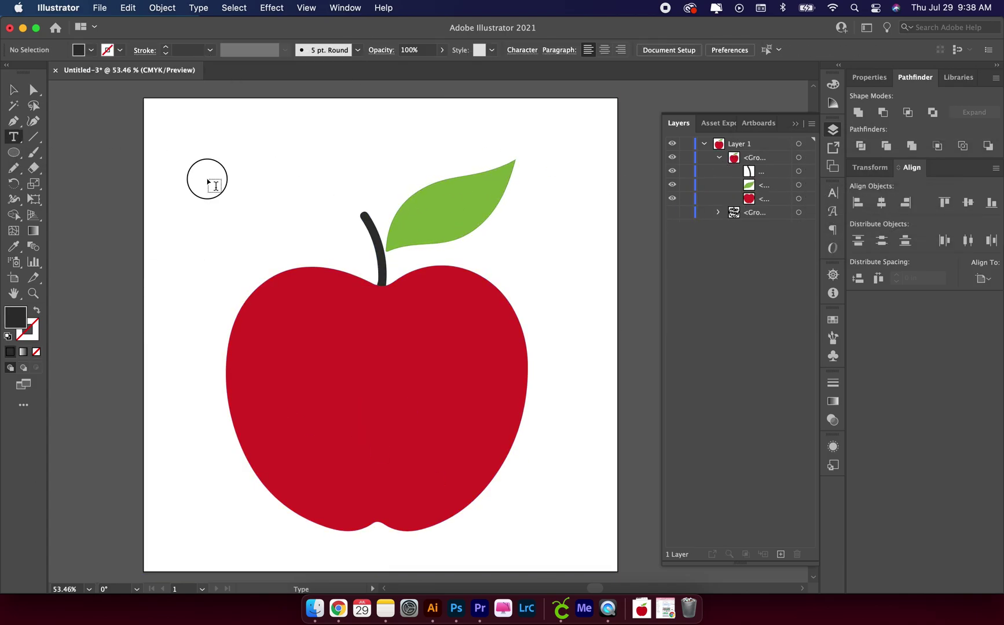
type("Mrs.")
left_click(177, 230)
type("Payne")
key("Escape")
left_click(213, 175)
Step: Set Mrs. and Payne in the cheerful girl font and enlarge them
left_click(559, 49)
scroll(553, 197, "down", 20)
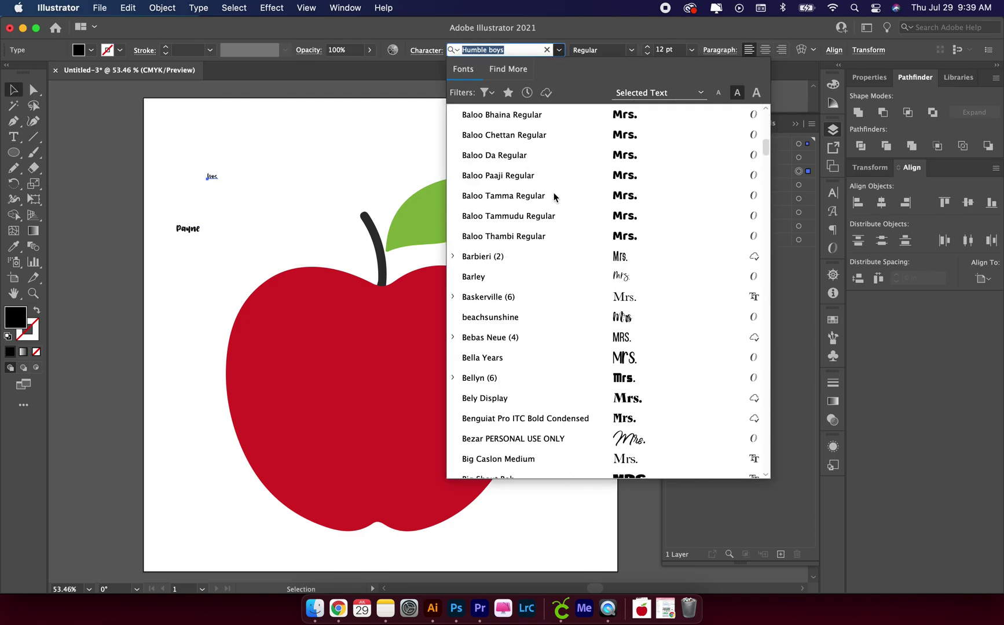
scroll(553, 196, "down", 12)
left_click(504, 379)
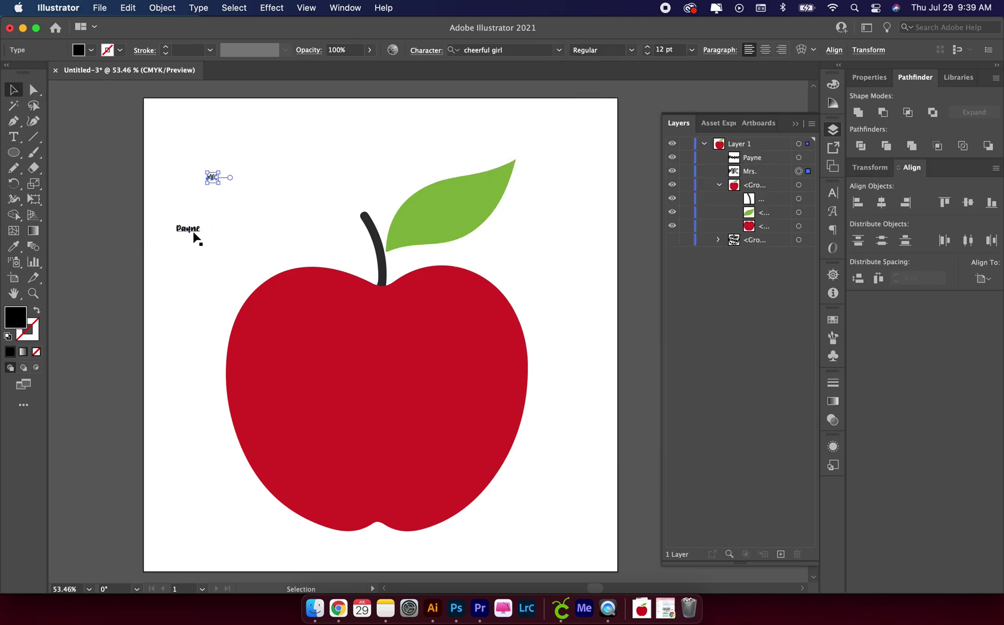
left_click(194, 231, "shift")
left_click(272, 184)
Step: Outline Mrs. and Payne and make each a compound path
left_click(172, 7)
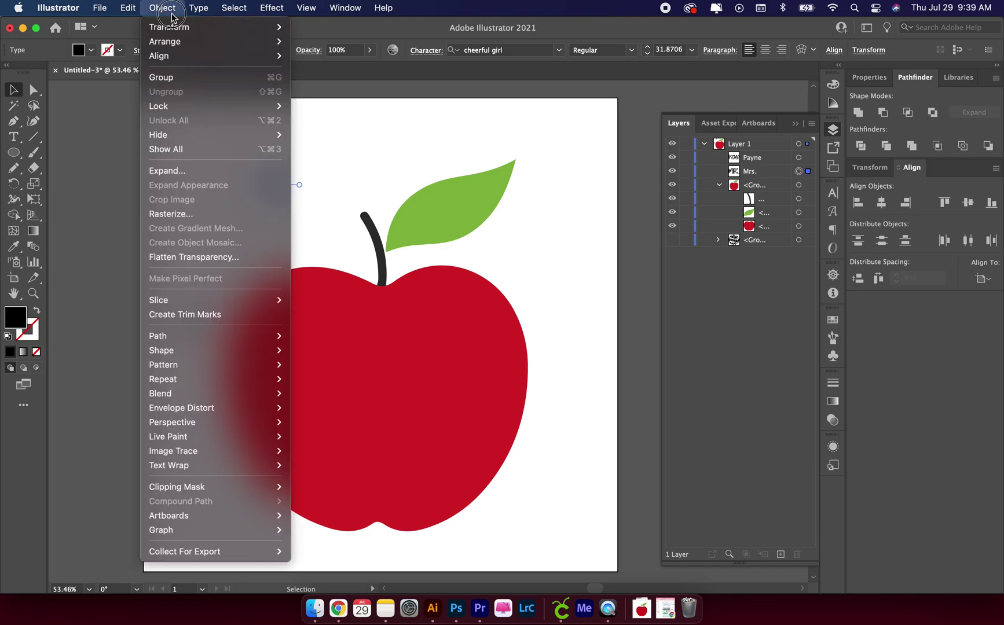
left_click(231, 229)
left_click(172, 8)
left_click(310, 501)
left_click(194, 322)
key("super+shift+o")
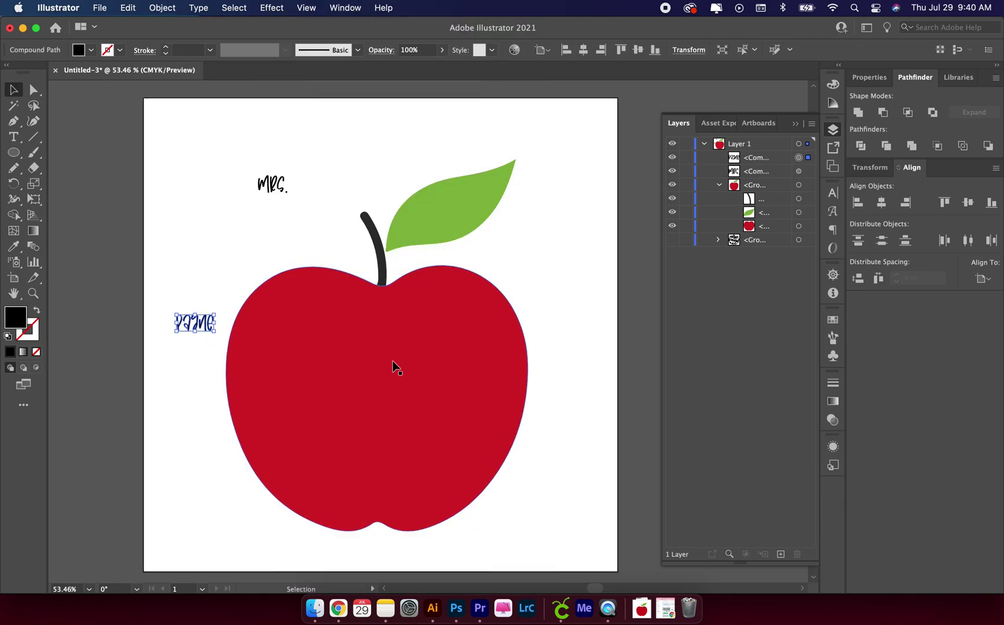
Step: Move Mrs. onto the leaf and Payne by the apple, then bring the apple forward and ungroup it
left_click_drag(272, 184, 433, 185)
left_click_drag(195, 323, 231, 340)
left_click(360, 392)
key("super+shift+bracketright")
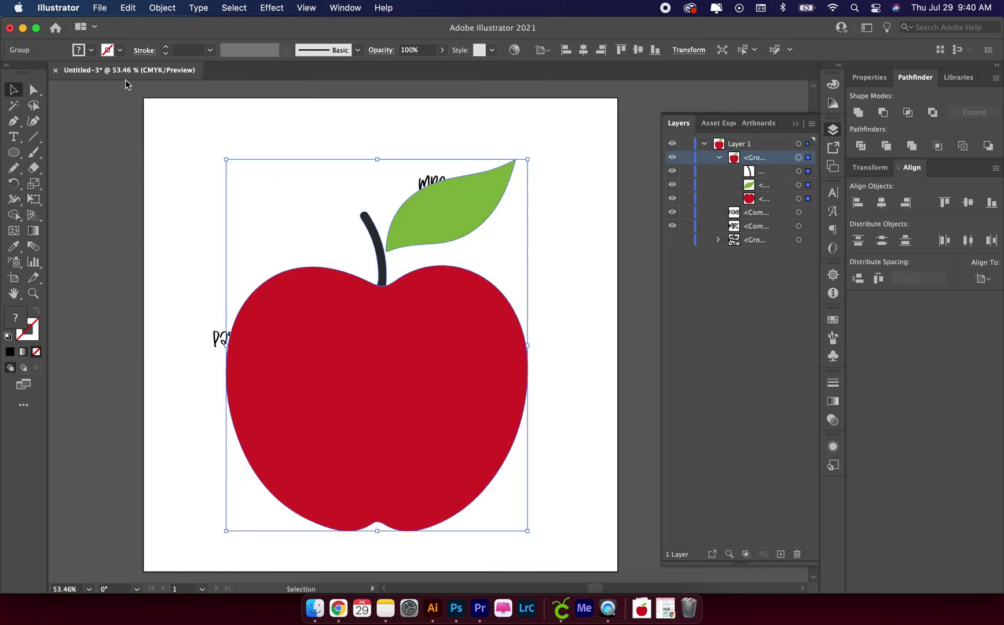
left_click(163, 7)
left_click(168, 90)
Step: Warp Mrs. into the leaf and Payne into the apple body with Make with Top Object
left_click_drag(417, 139, 623, 258)
left_click(162, 8)
left_click(330, 436)
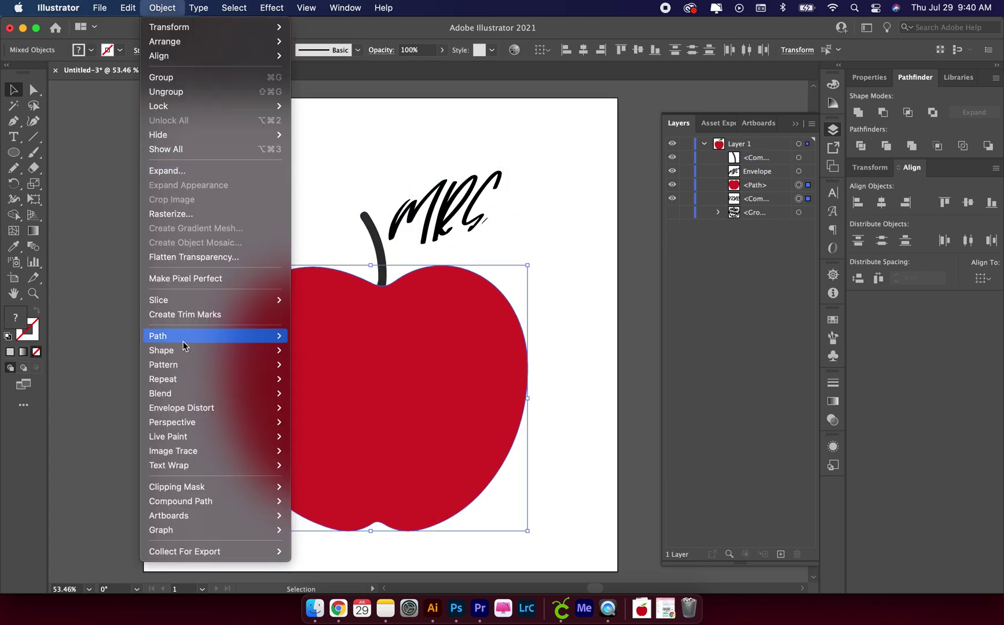
left_click(329, 436)
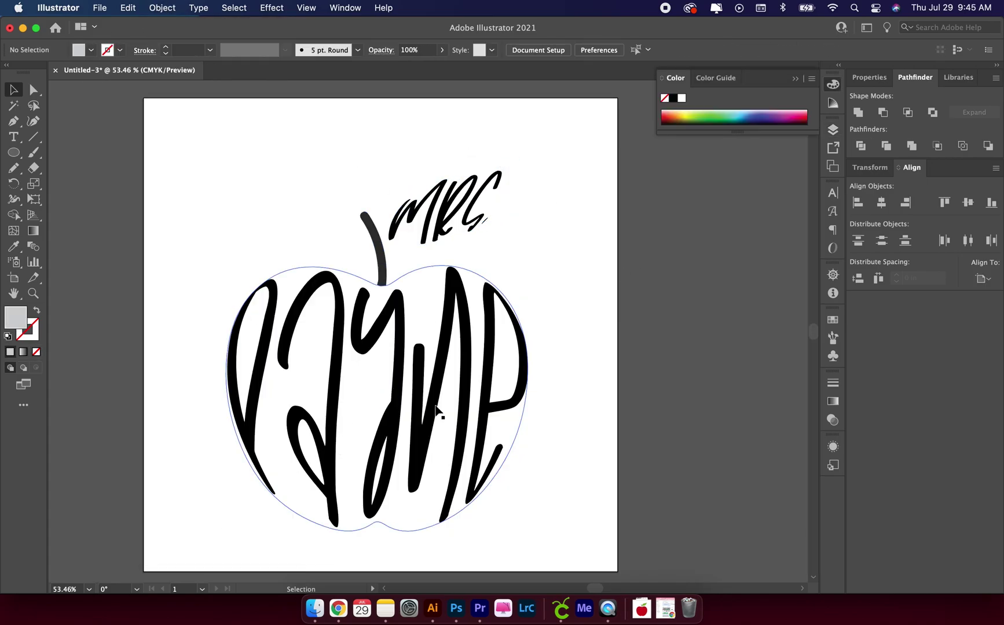
left_click(832, 129)
left_click(798, 185)
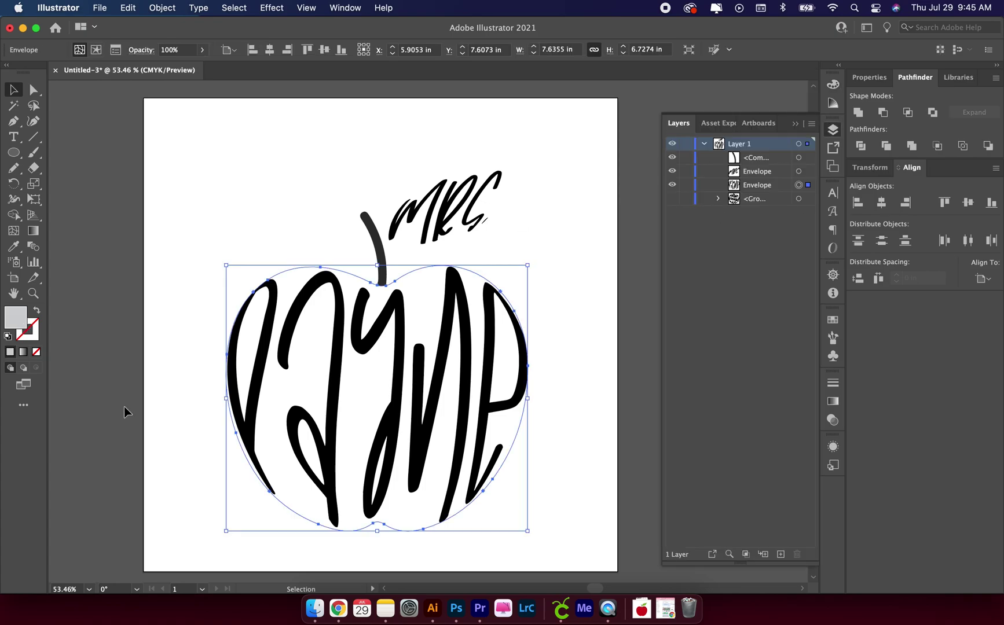
double_click(17, 320)
Step: Fill the Payne envelope red and expand it into plain distorted letters
left_click(812, 289)
left_click(171, 8)
left_click(324, 481)
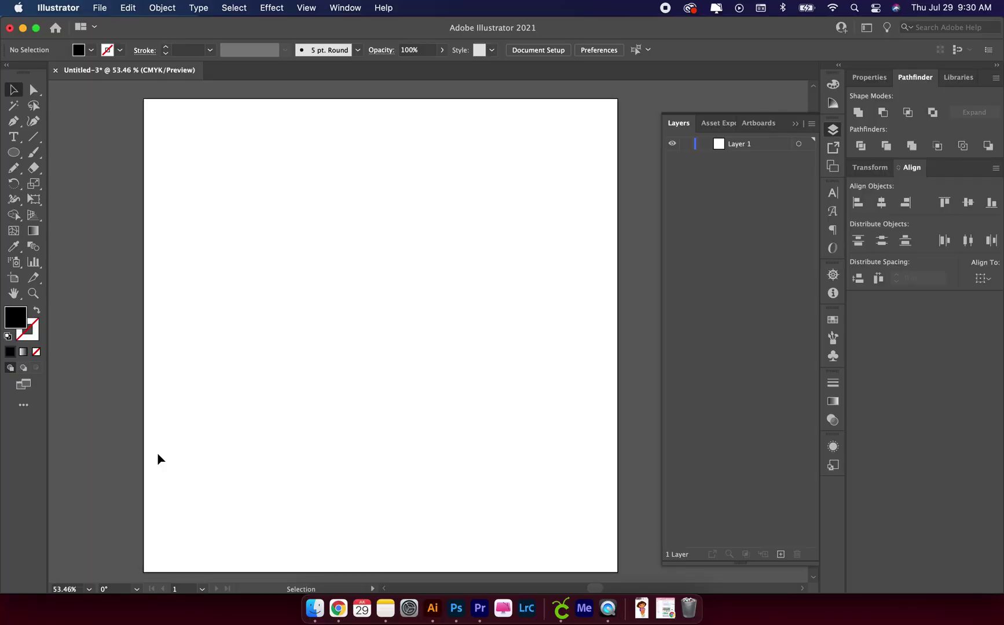
Step: Cancel the Ellipse size dialog and drag out a black circle about 8.35 in across
left_click(11, 155)
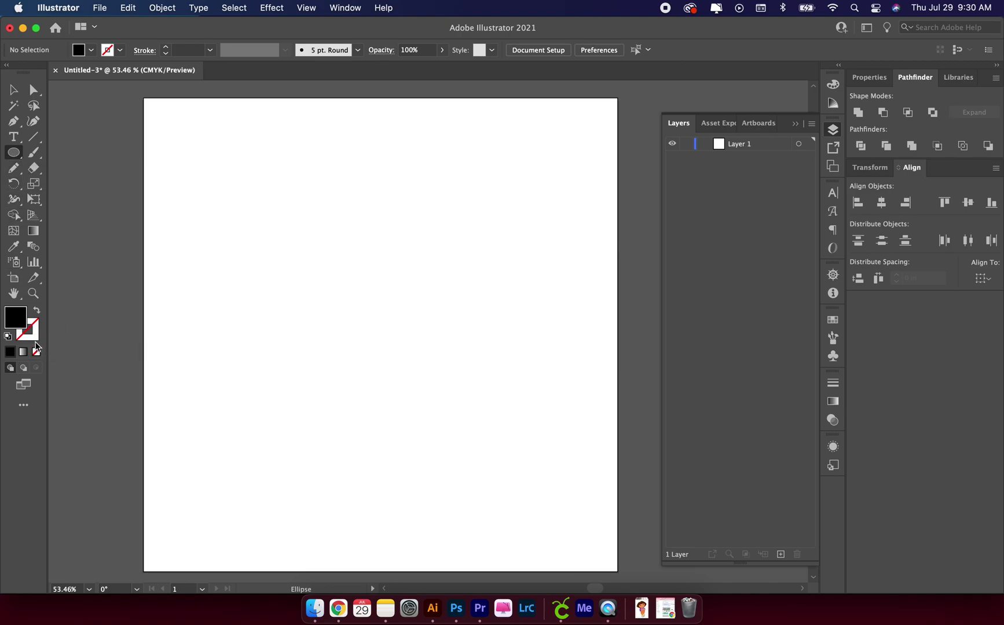
left_click(13, 154)
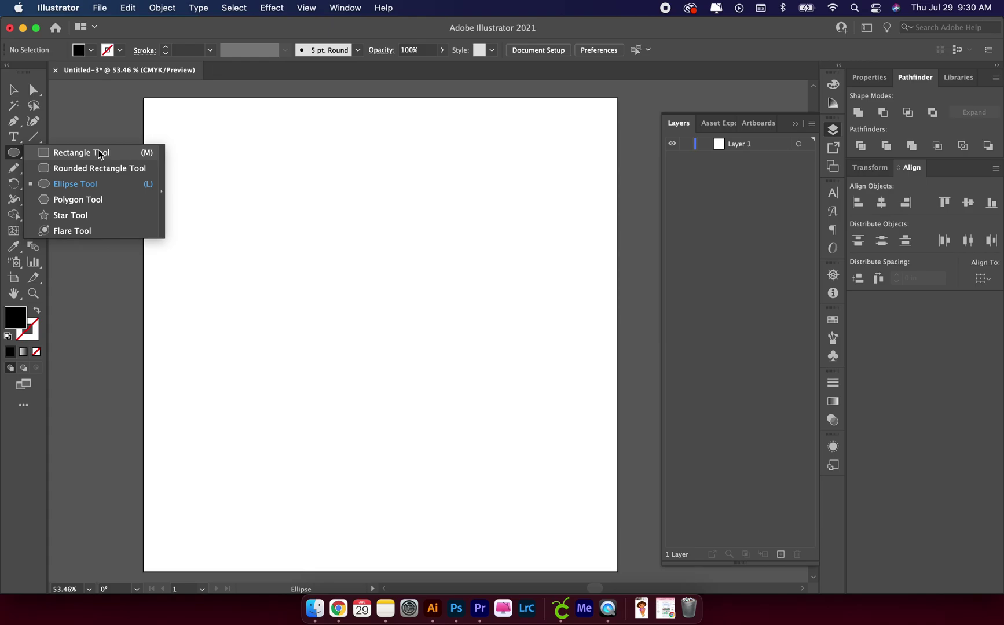
left_click(98, 118)
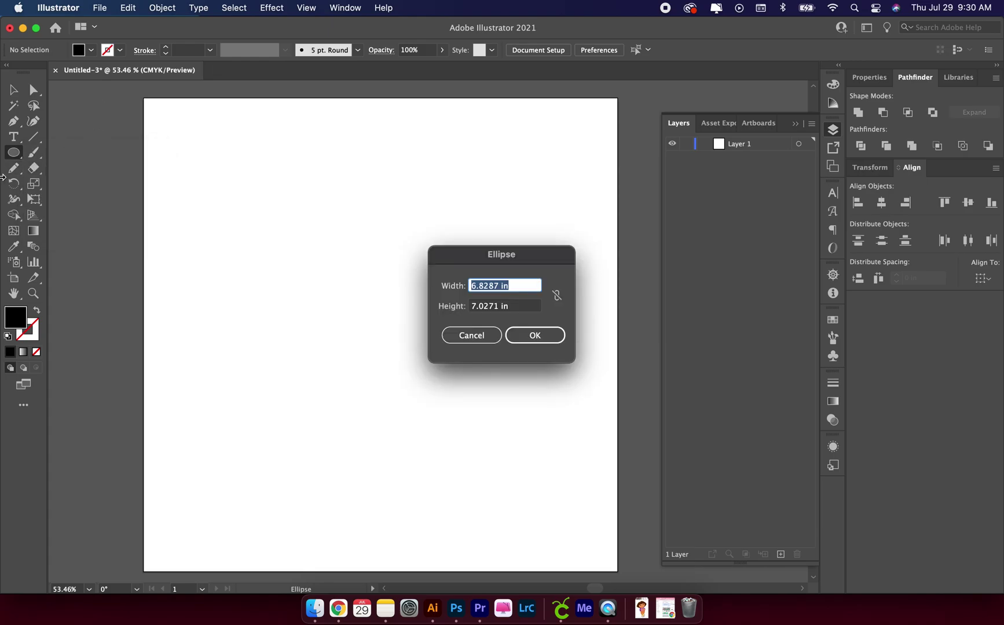
left_click(470, 336)
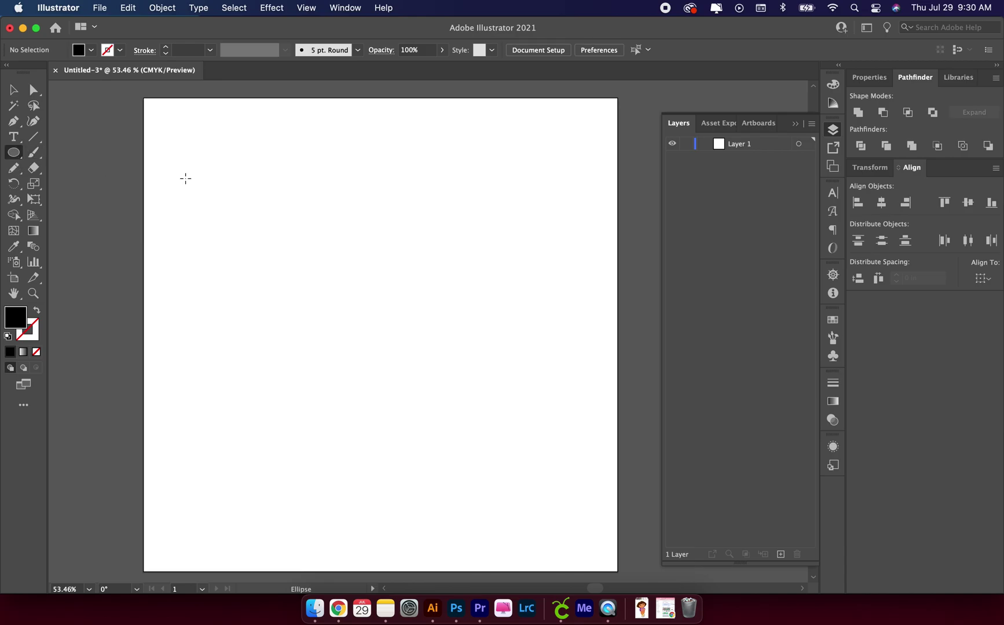
left_click_drag(219, 181, 530, 483)
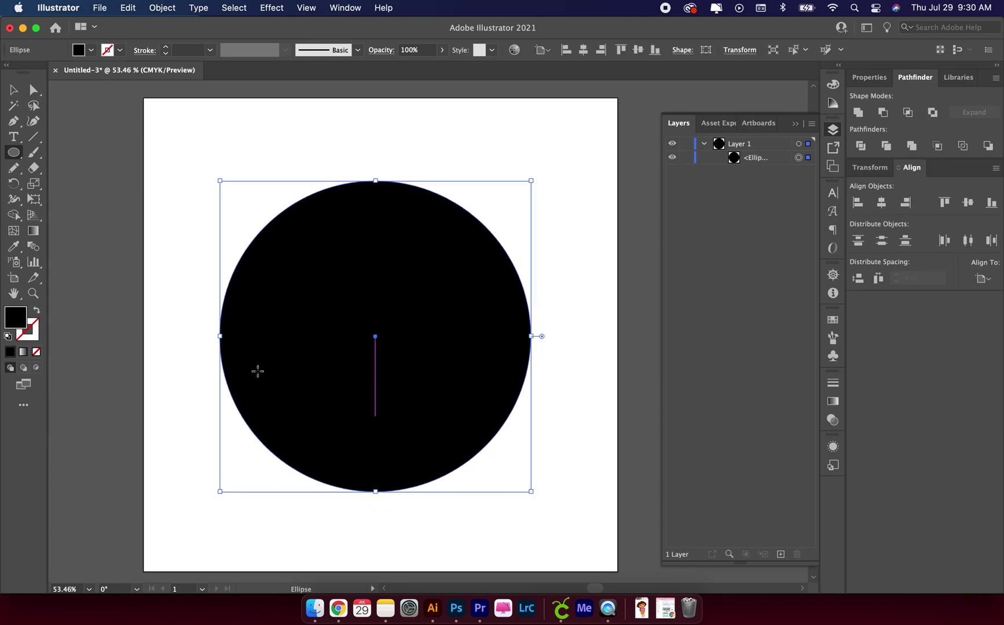
Step: Pencil wavy lines across the circle's upper and lower parts, then select the circle with the upper line
left_click(21, 93)
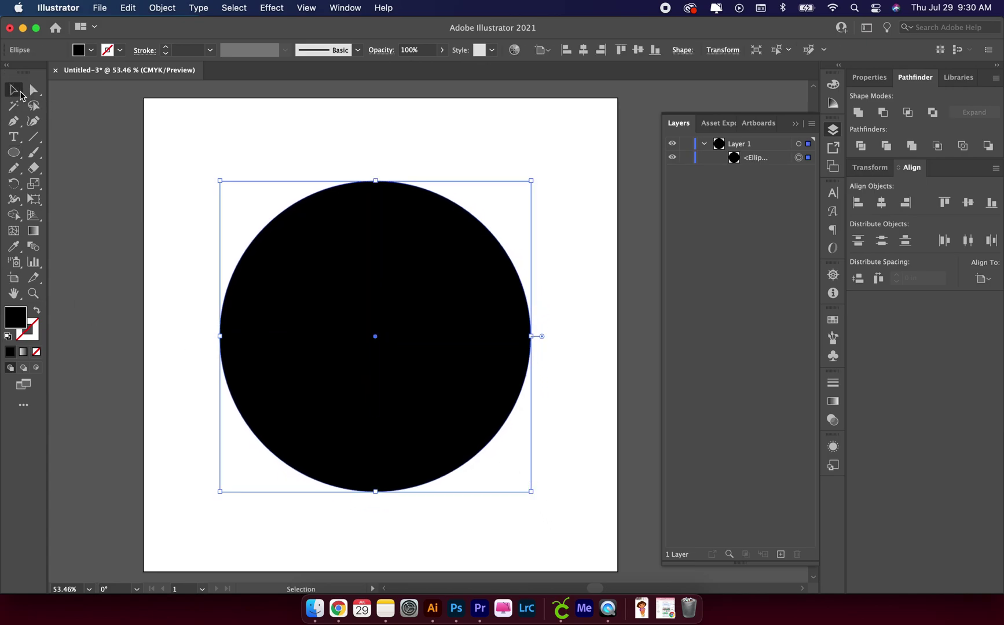
left_click(14, 168)
left_click(43, 169)
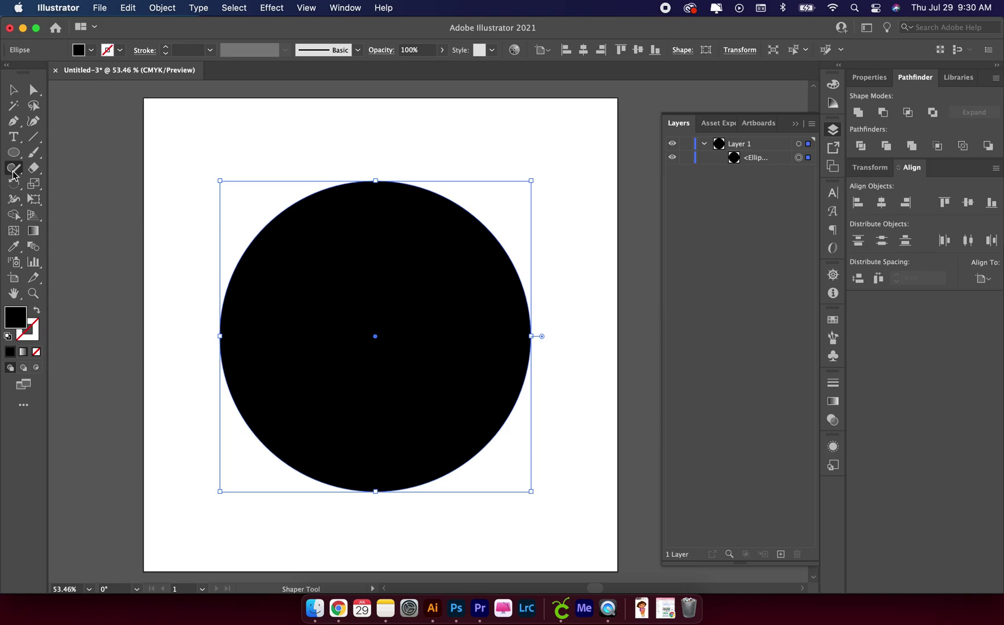
key("super+shift+a")
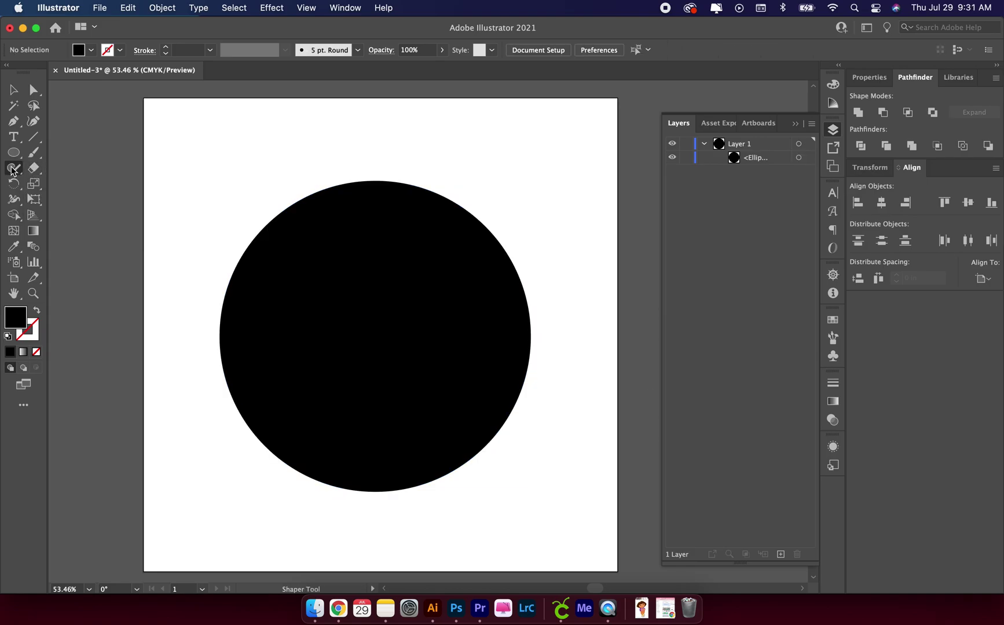
left_click(12, 169)
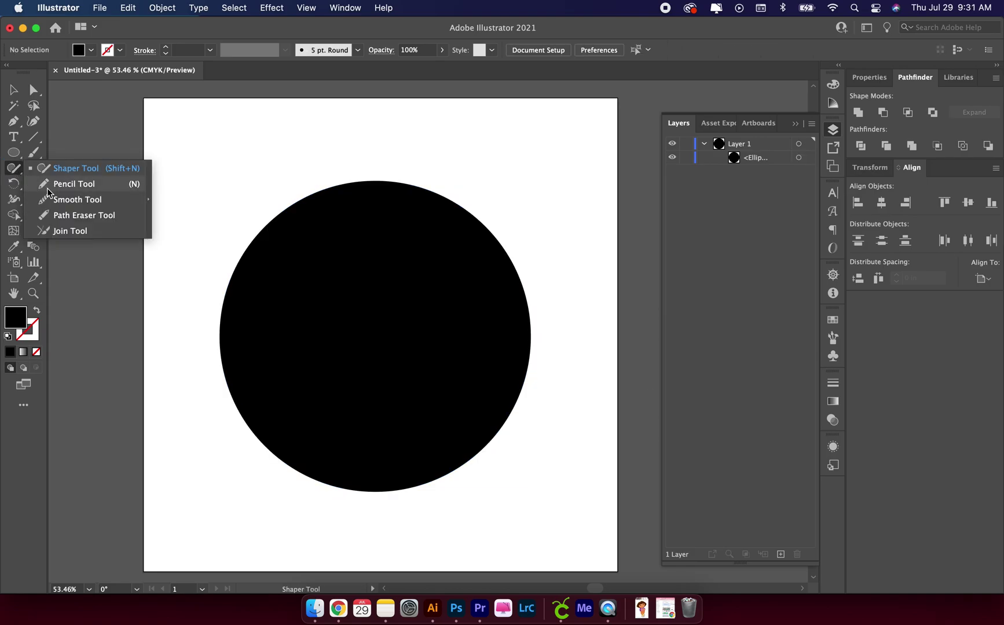
left_click(74, 184)
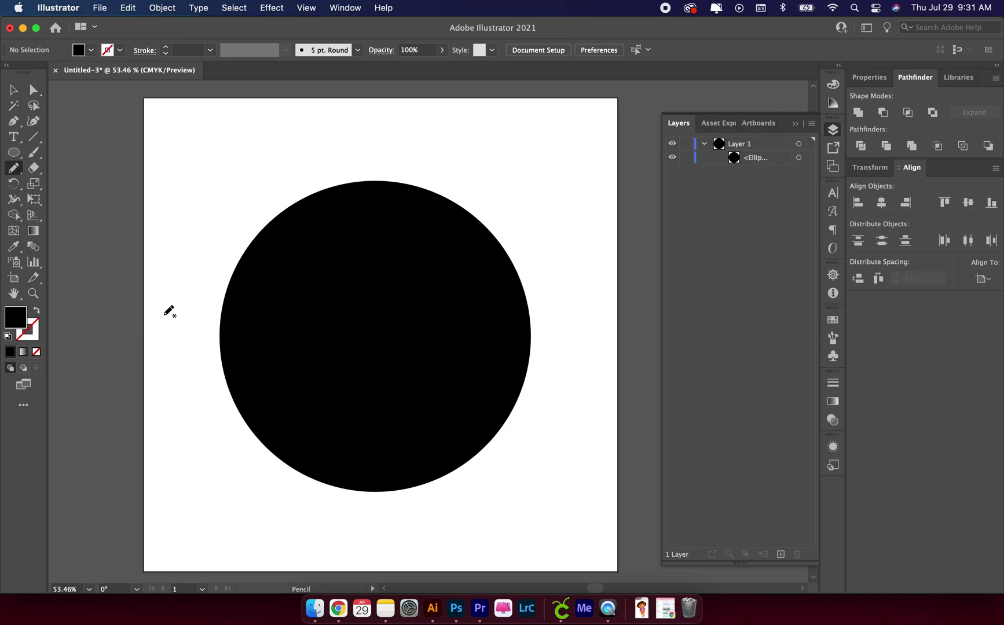
mouse_move(165, 315)
left_mouse_down()
mouse_move(266, 279)
mouse_move(443, 315)
mouse_move(532, 260)
mouse_move(541, 233)
left_mouse_up()
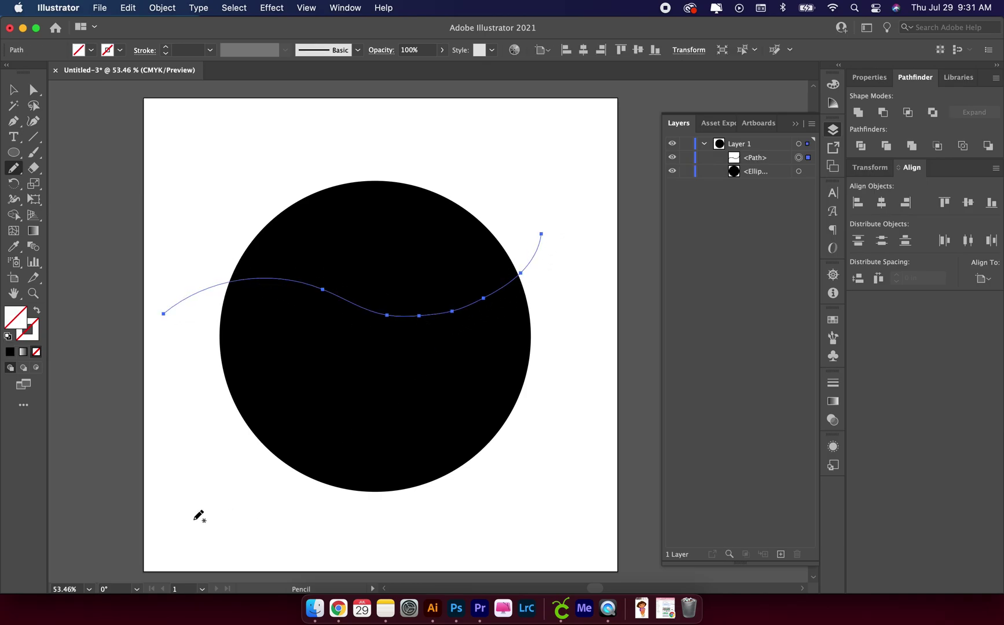
mouse_move(168, 419)
left_mouse_down()
mouse_move(297, 391)
mouse_move(515, 457)
mouse_move(589, 391)
left_mouse_up()
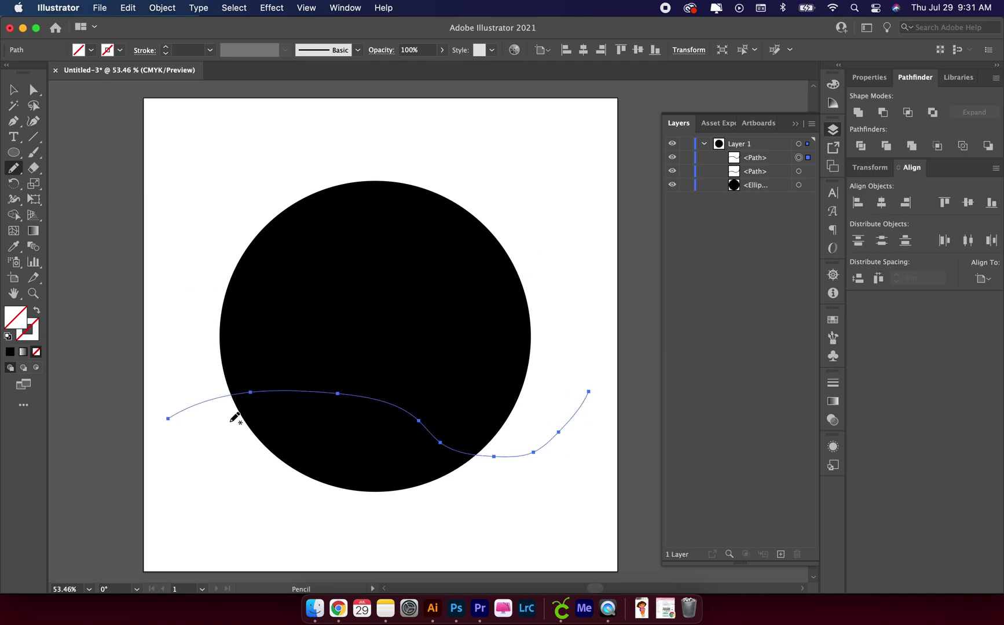
left_click(14, 91)
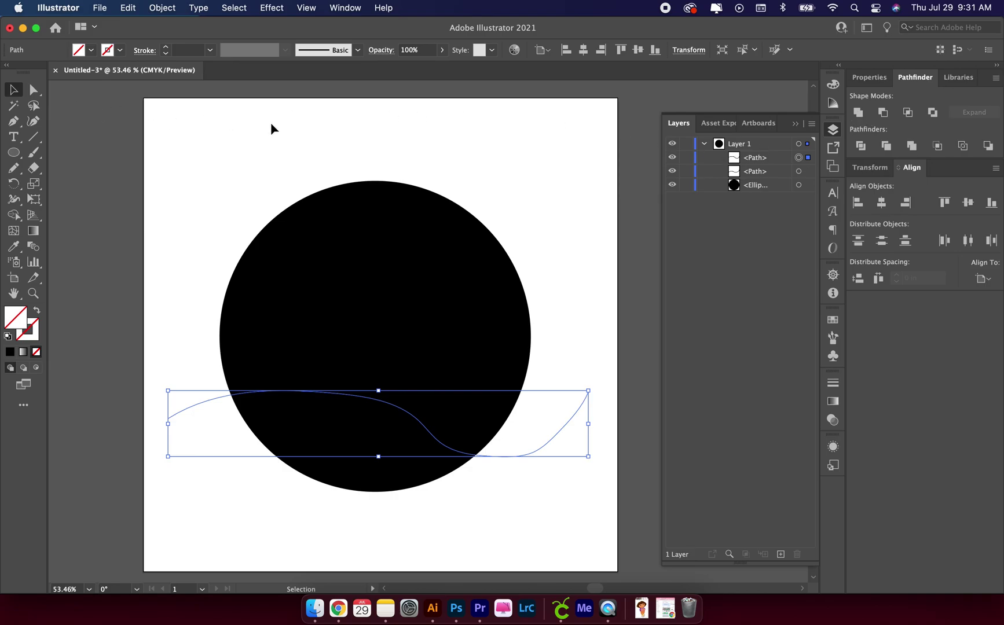
left_click_drag(271, 122, 334, 315)
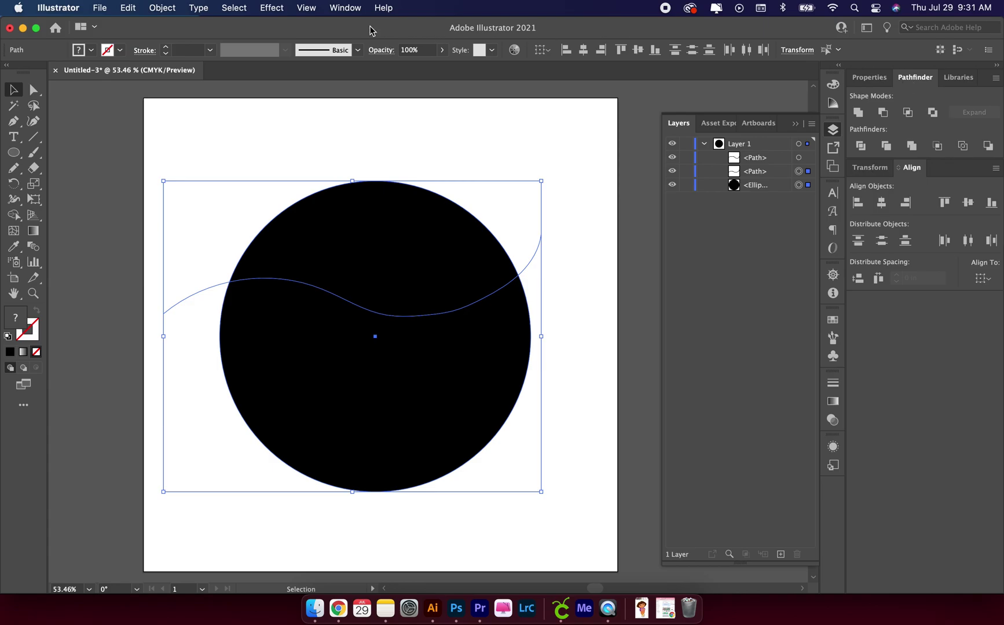
Step: Divide the circle along the upper wavy line using Pathfinder
left_click(354, 9)
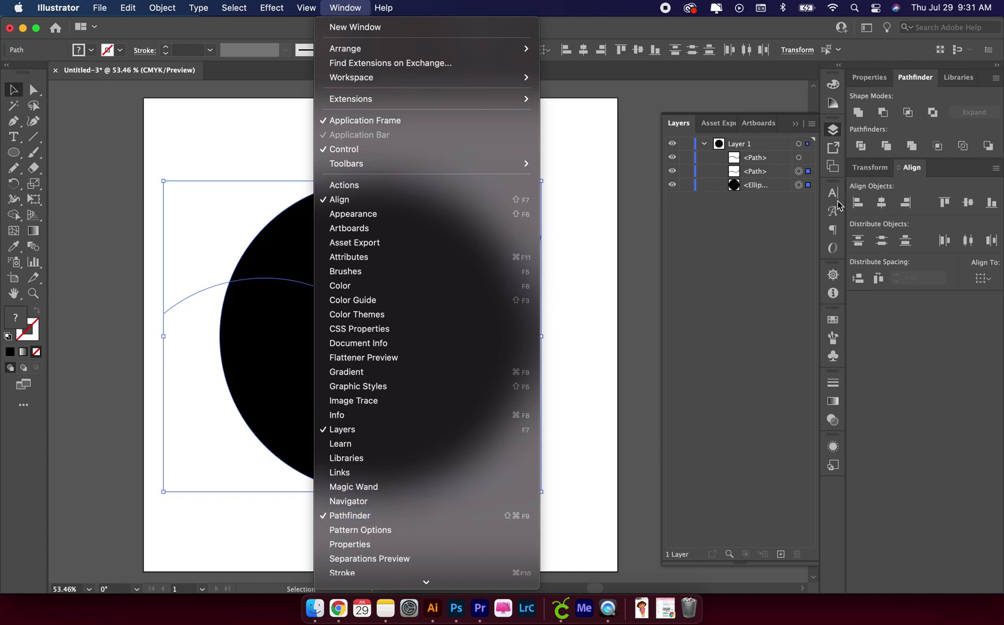
left_click(553, 204)
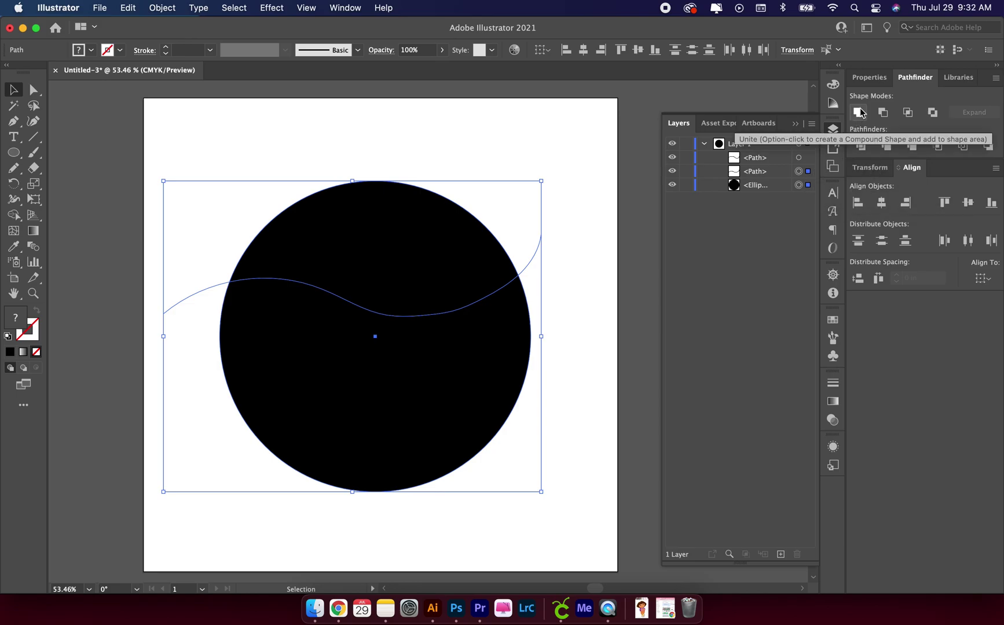
left_click(860, 146)
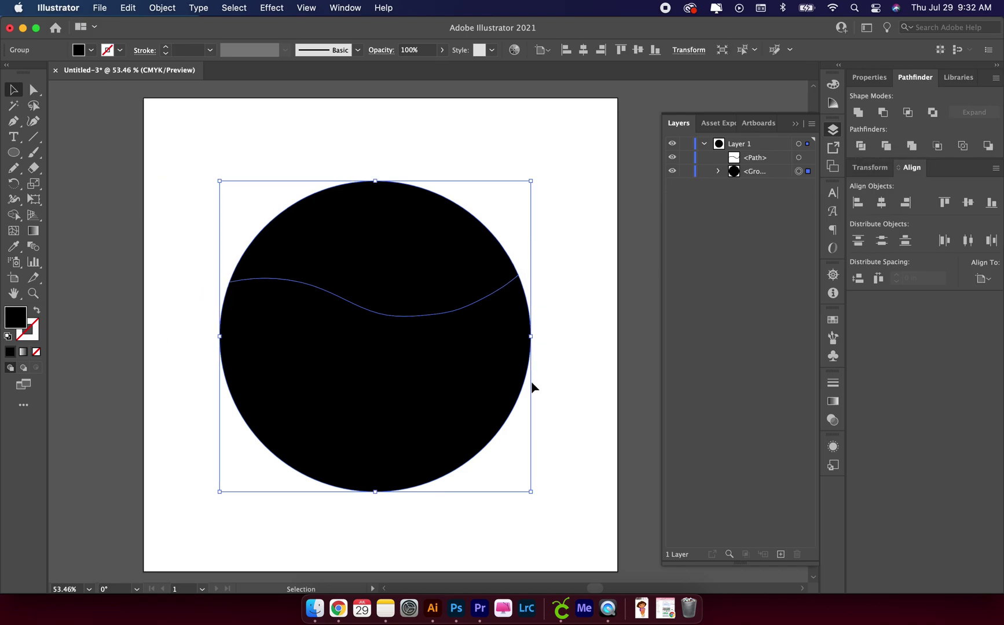
Step: Divide along the lower wavy line and check the top, middle and bottom pieces in Layers
left_click_drag(573, 436, 378, 392)
left_click_drag(415, 541, 423, 378)
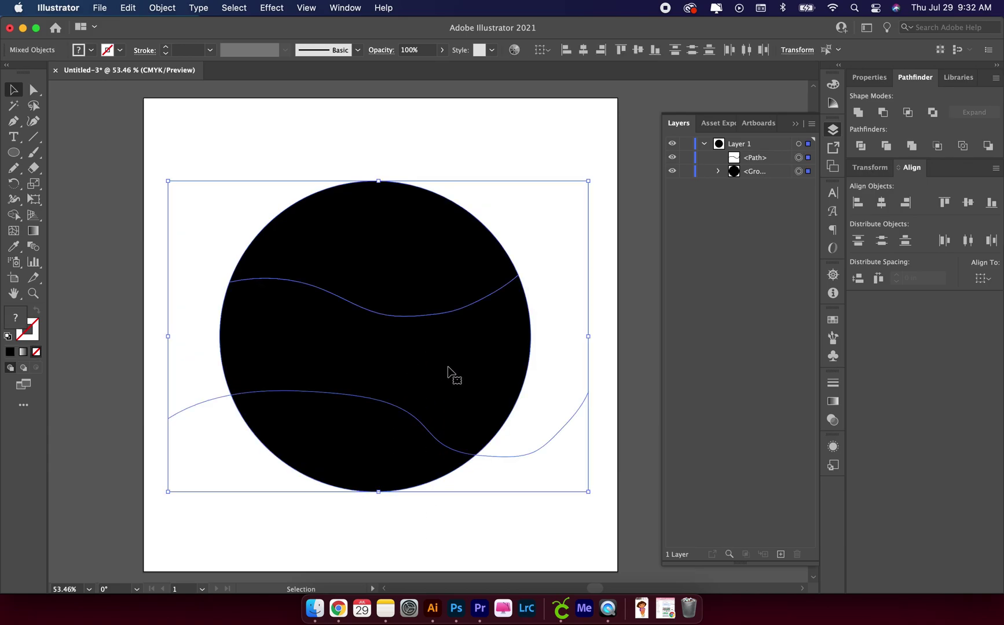
left_click(499, 547)
key("super+a")
left_click(861, 146)
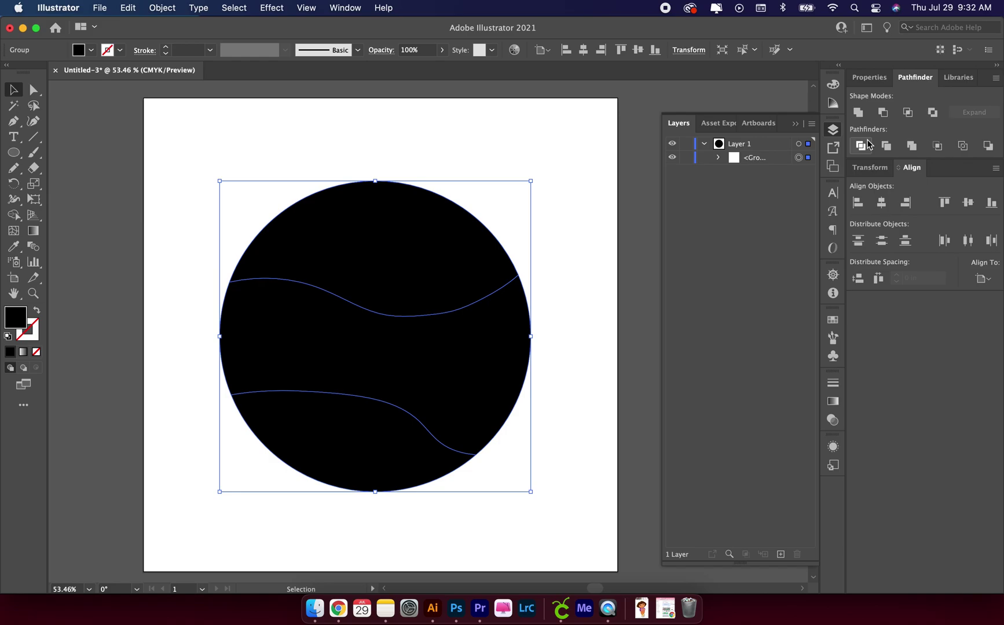
left_click(719, 159)
left_click(807, 172)
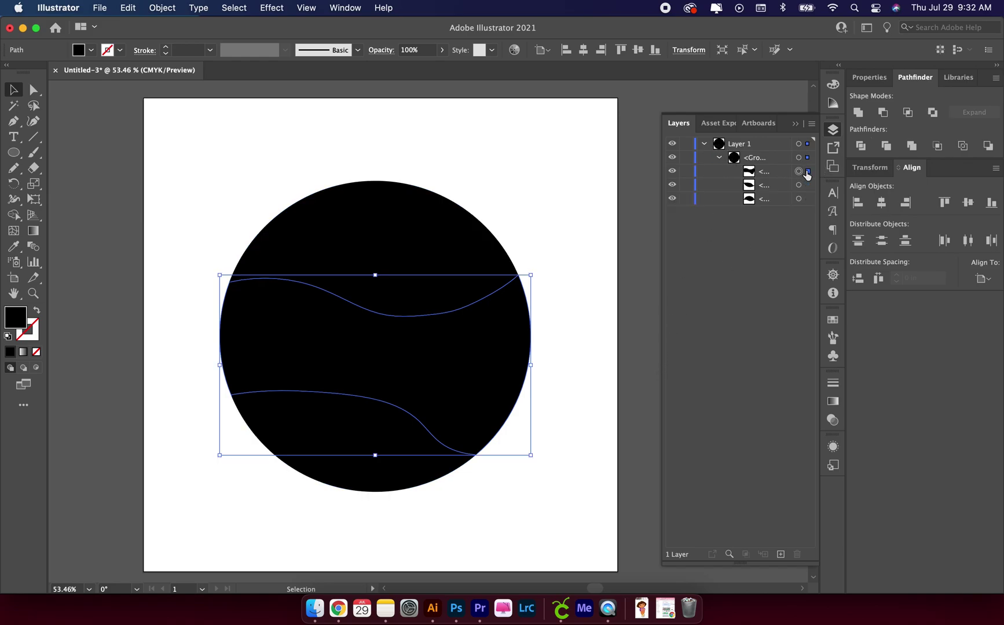
left_click(801, 186)
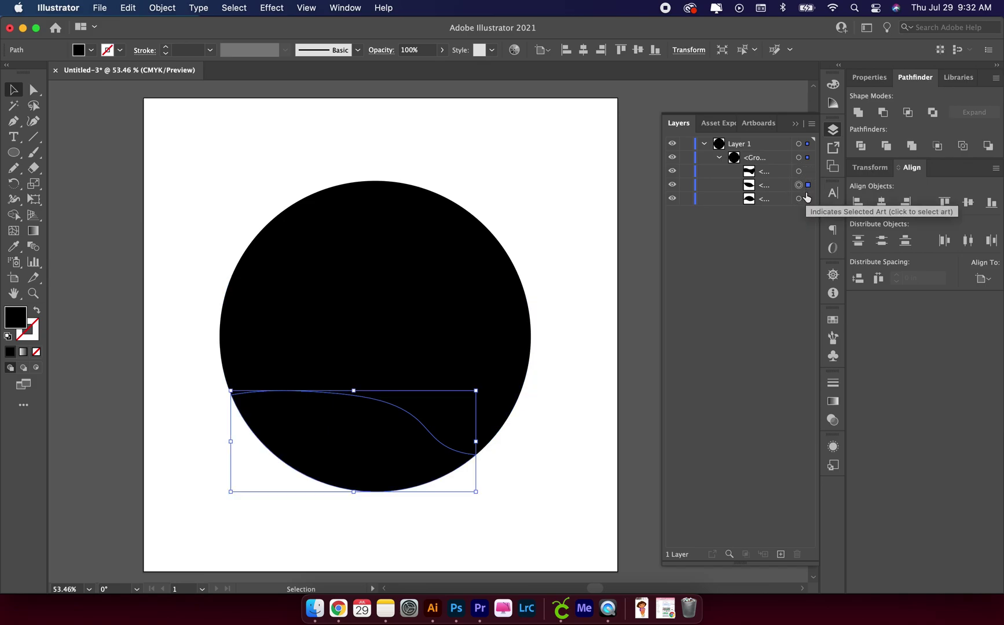
left_click(805, 198)
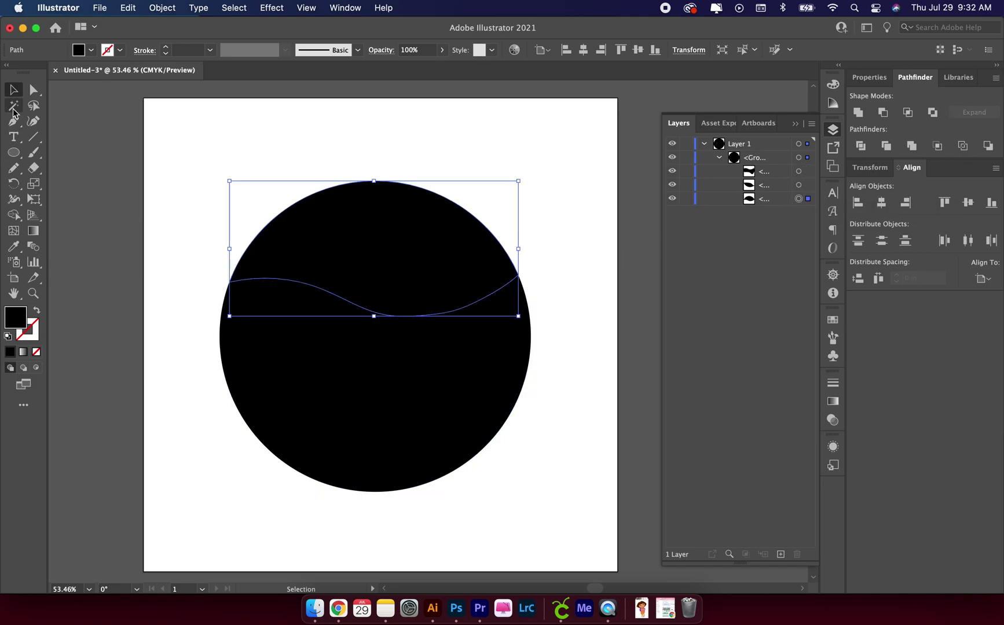
Step: Add 'Mother', 'Knows' and 'Best' as three text objects left of the circle
left_click(13, 137)
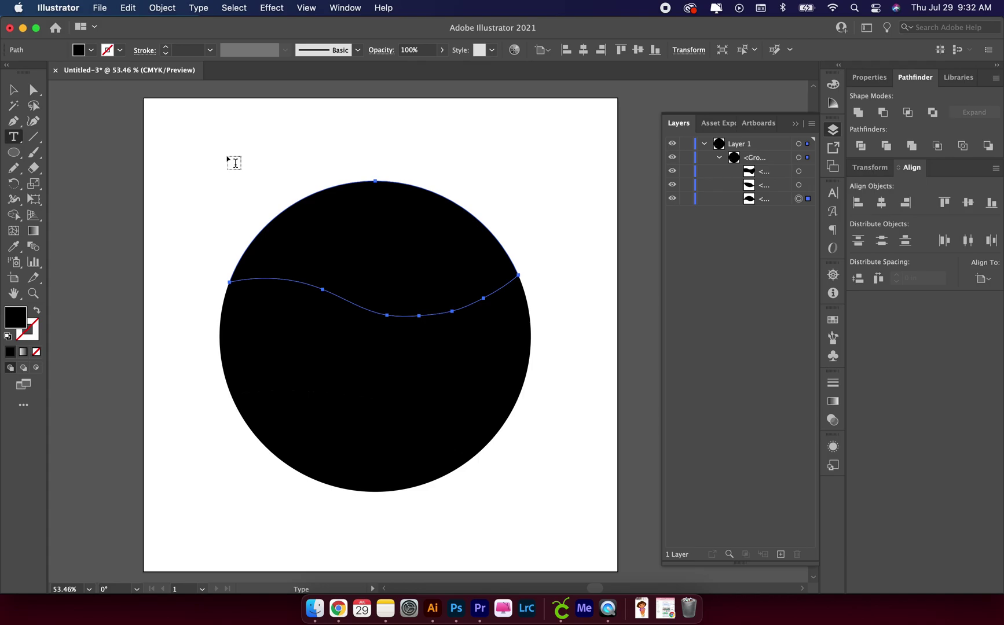
left_click(229, 157)
type("Mother")
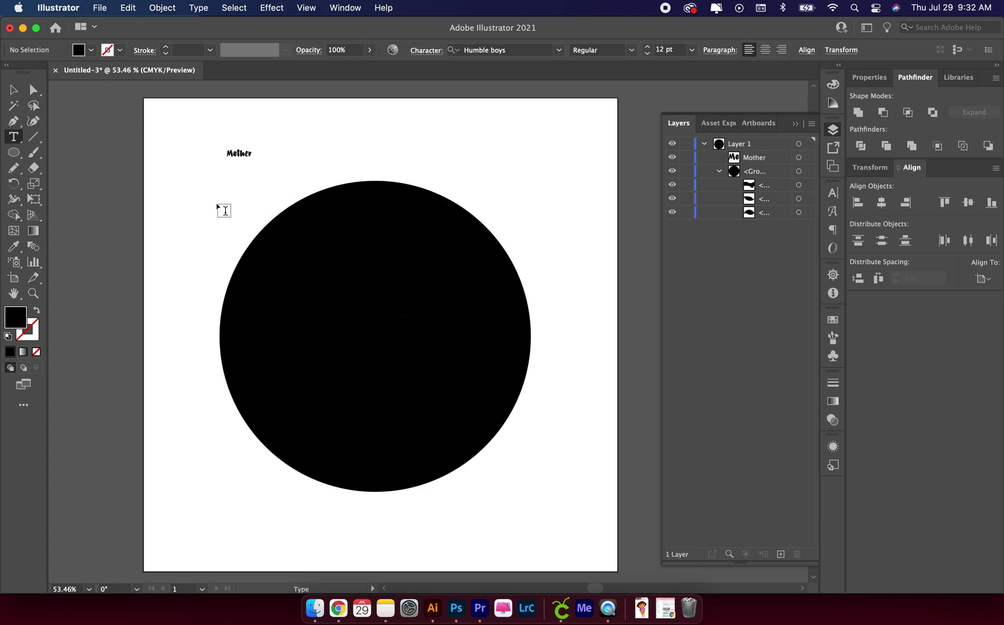
key("Escape")
left_click(184, 205)
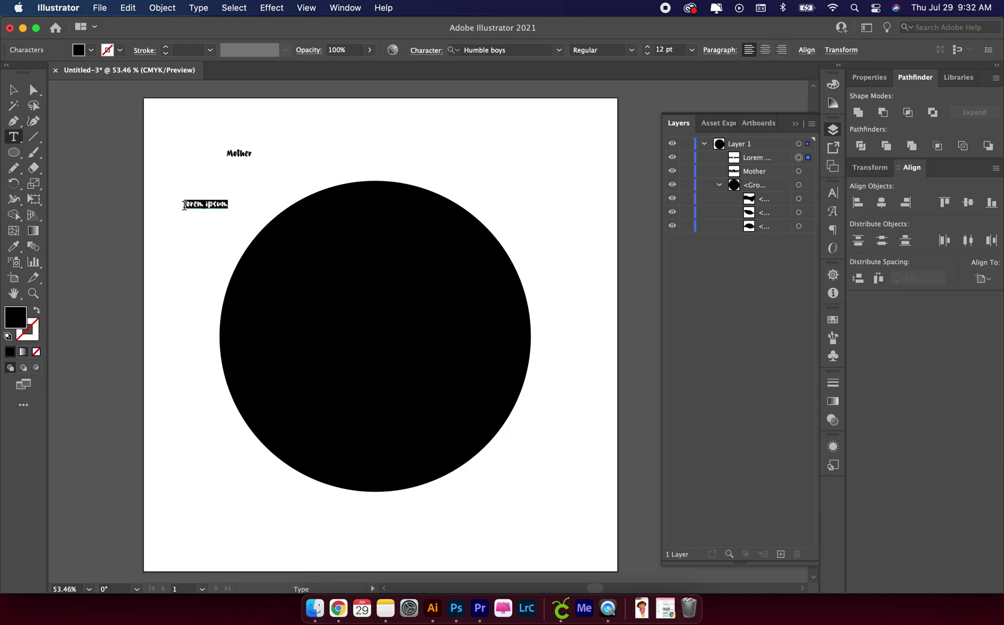
type("Knows")
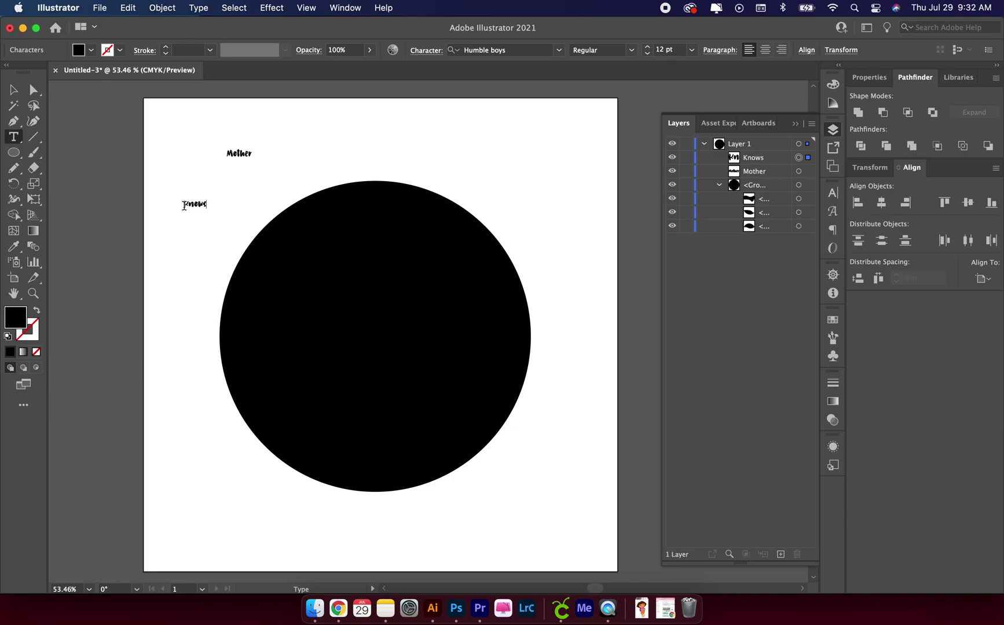
key("Escape")
left_click(165, 291)
left_click(164, 288)
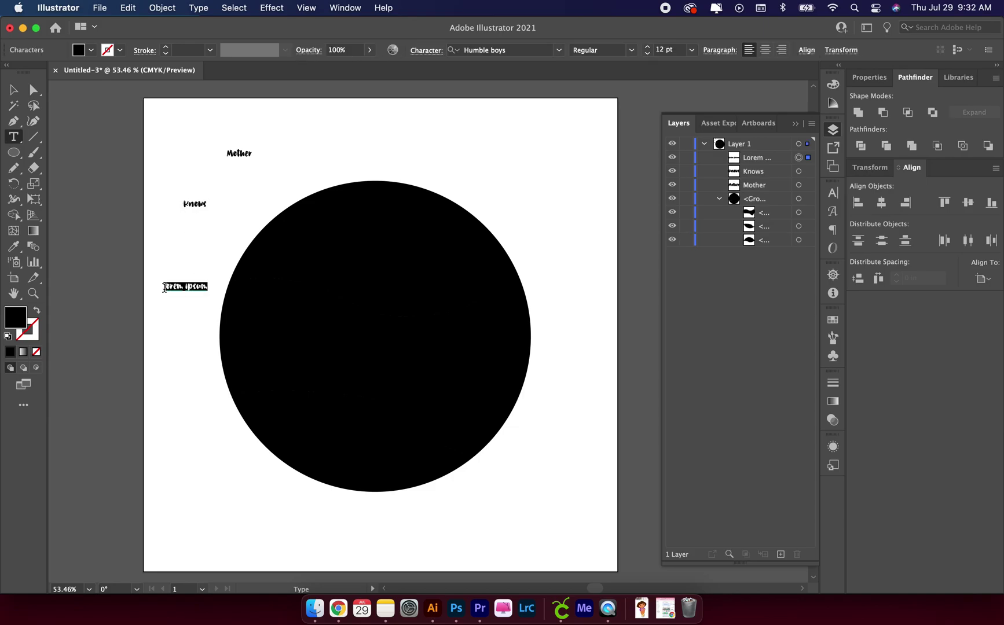
type("Best")
left_click(13, 89)
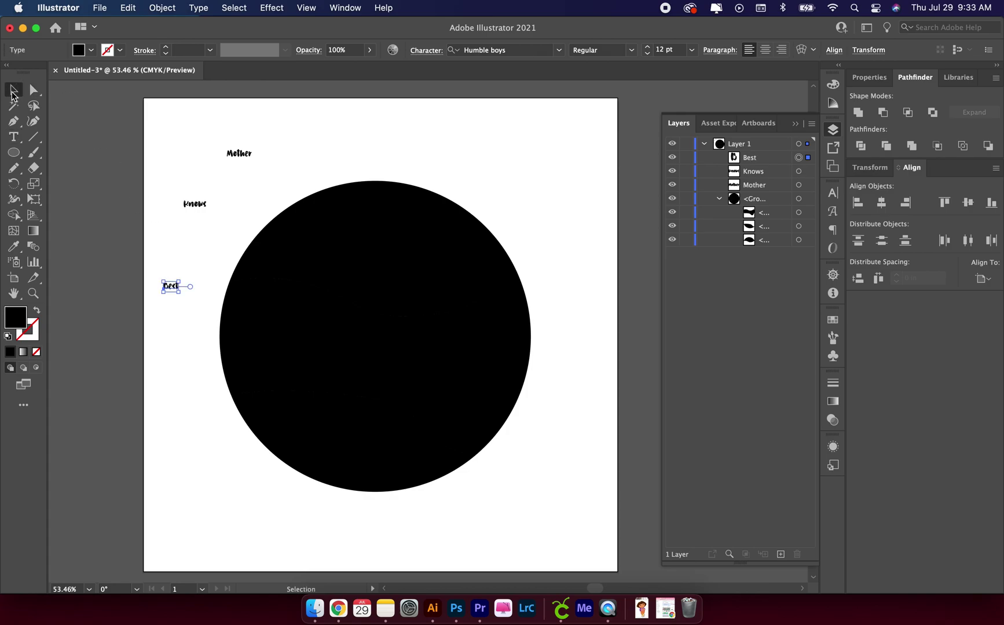
left_click(810, 204)
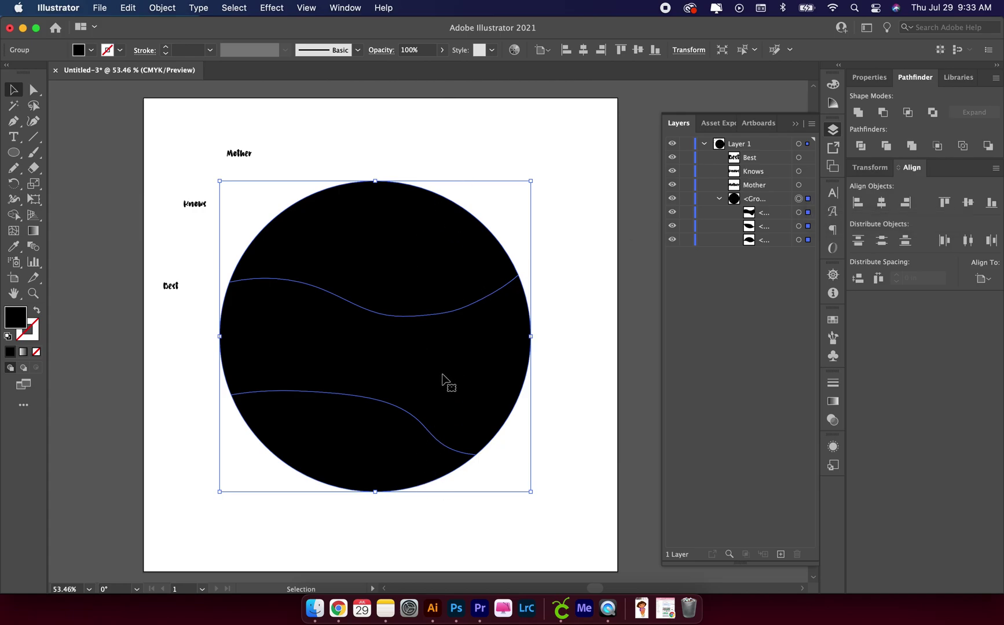
Step: Move the circle group to the top of the Layers stack and ungroup its three pieces
left_click_drag(791, 200, 778, 156)
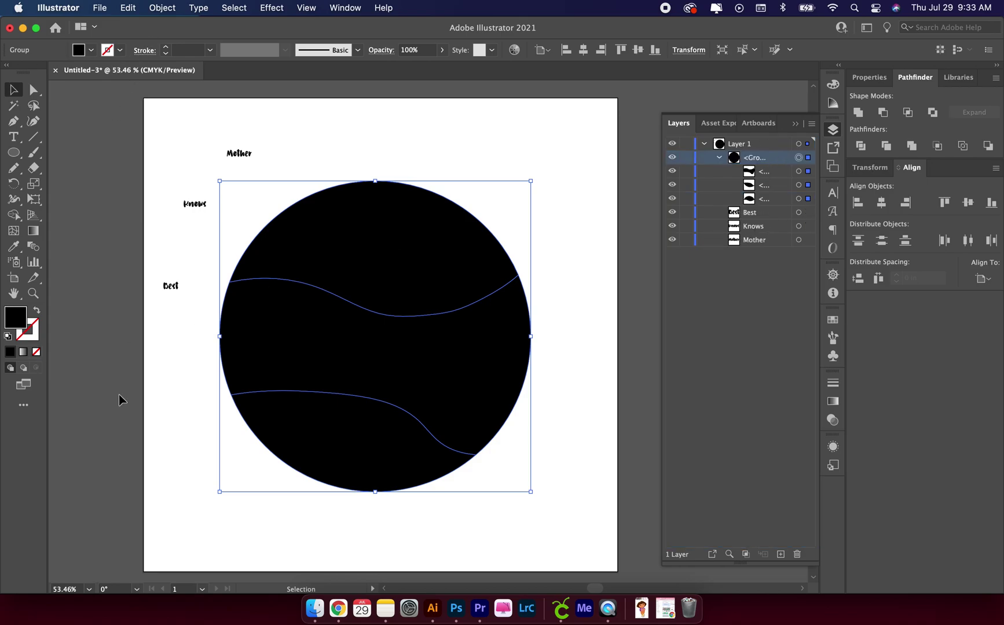
left_click(162, 7)
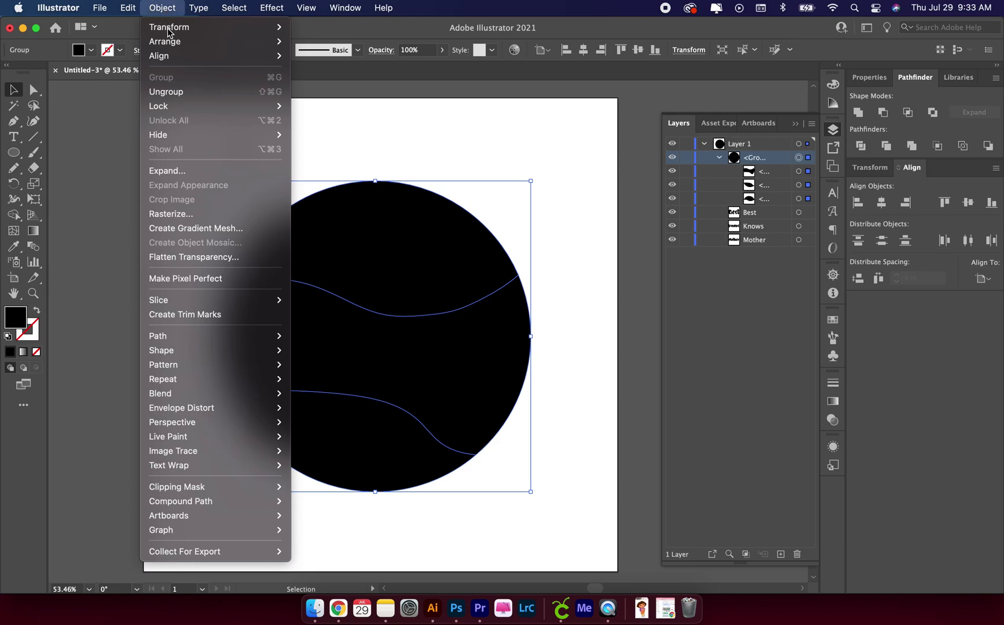
left_click(180, 93)
left_click(357, 127)
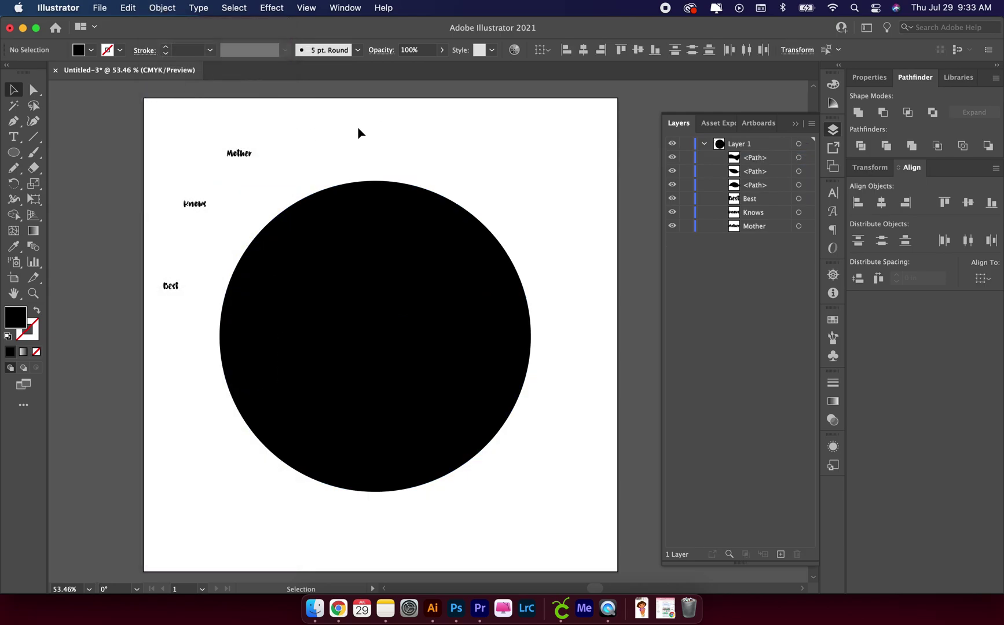
Step: Drag Mother, Knows and Best onto the circle's left edge
left_click_drag(233, 157, 271, 219)
left_click_drag(194, 209, 275, 463)
left_click_drag(203, 151, 507, 241)
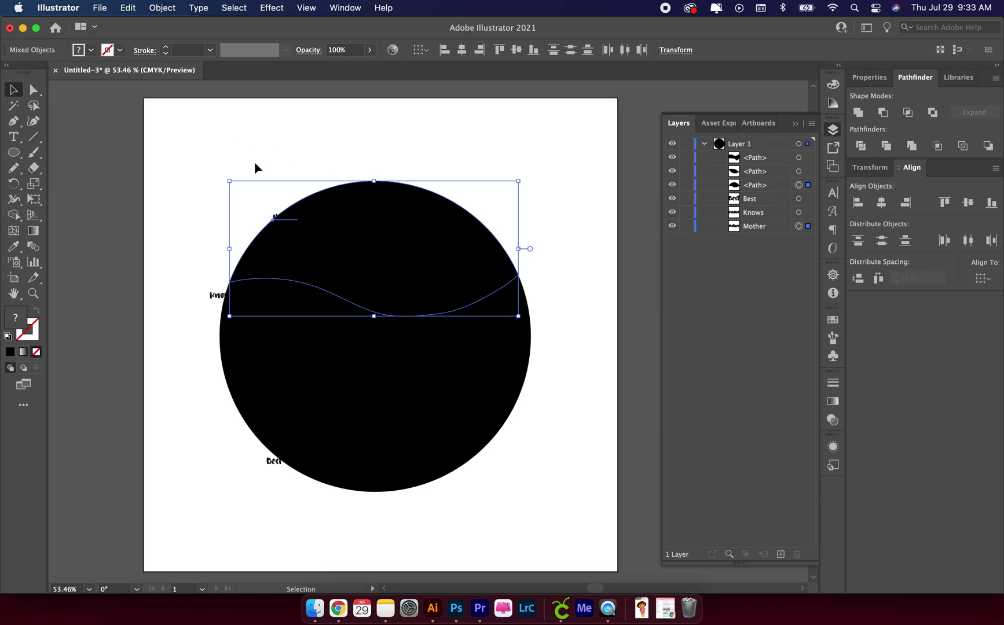
Step: Warp 'Mother' into the top wave slice with Envelope Distort > Make with Top Object
left_click(163, 10)
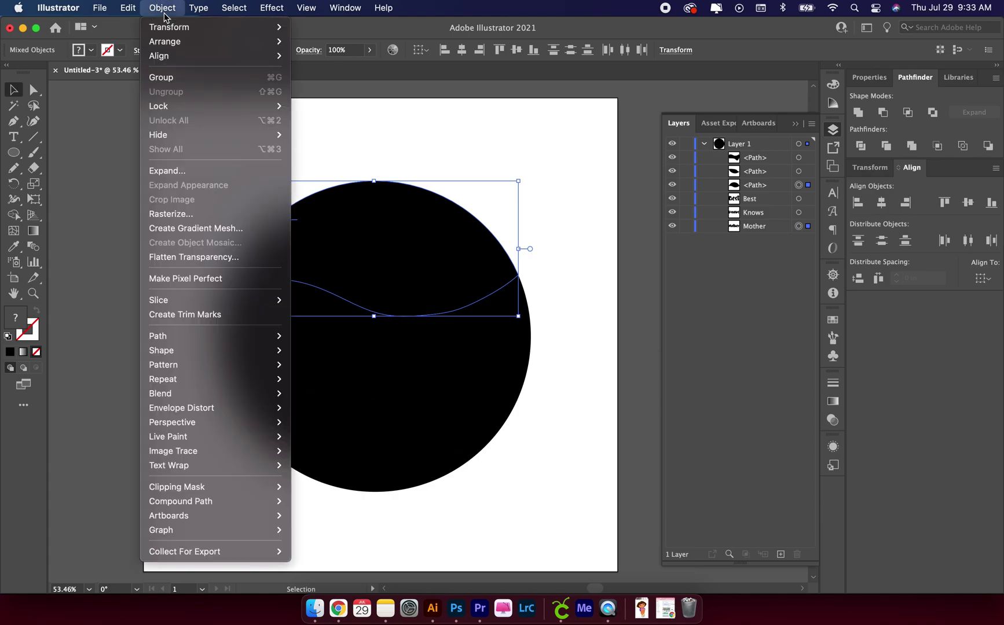
mouse_move(234, 410)
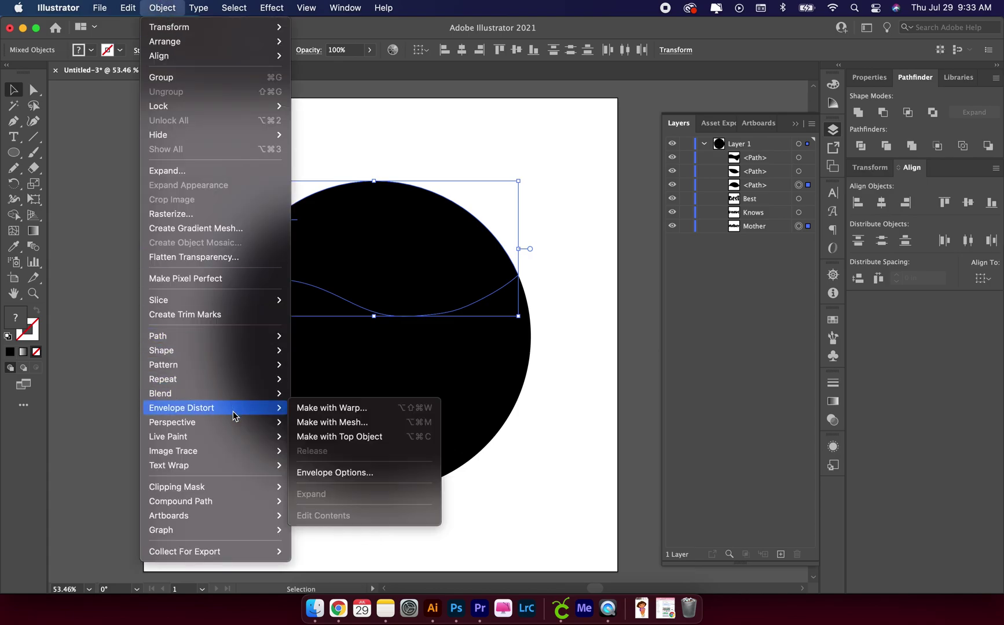
left_click(328, 440)
left_click(159, 338)
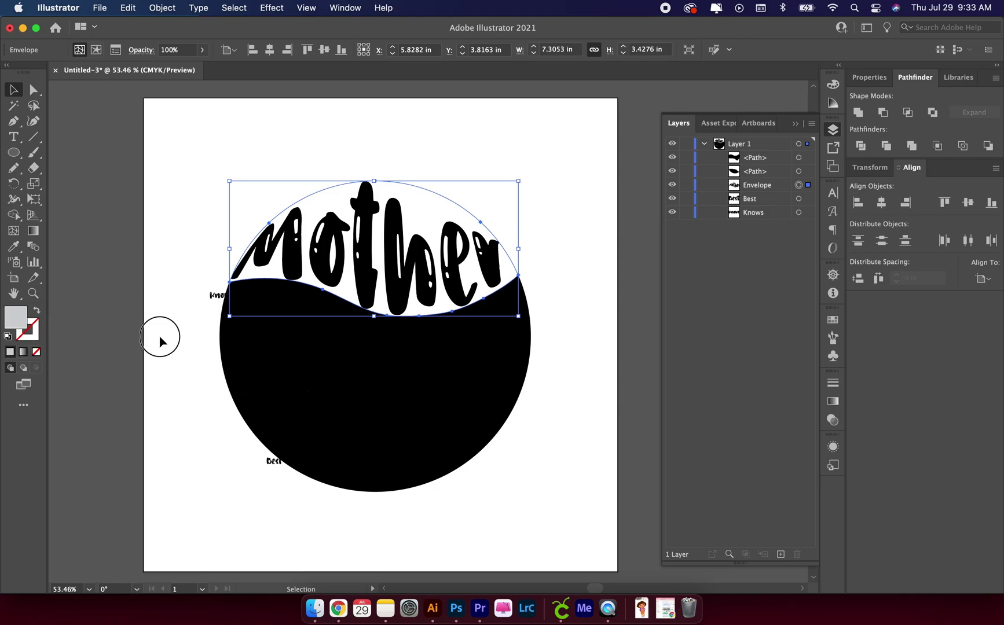
Step: Warp 'Knows' into the middle wave slice of the circle
left_click_drag(177, 285, 229, 332)
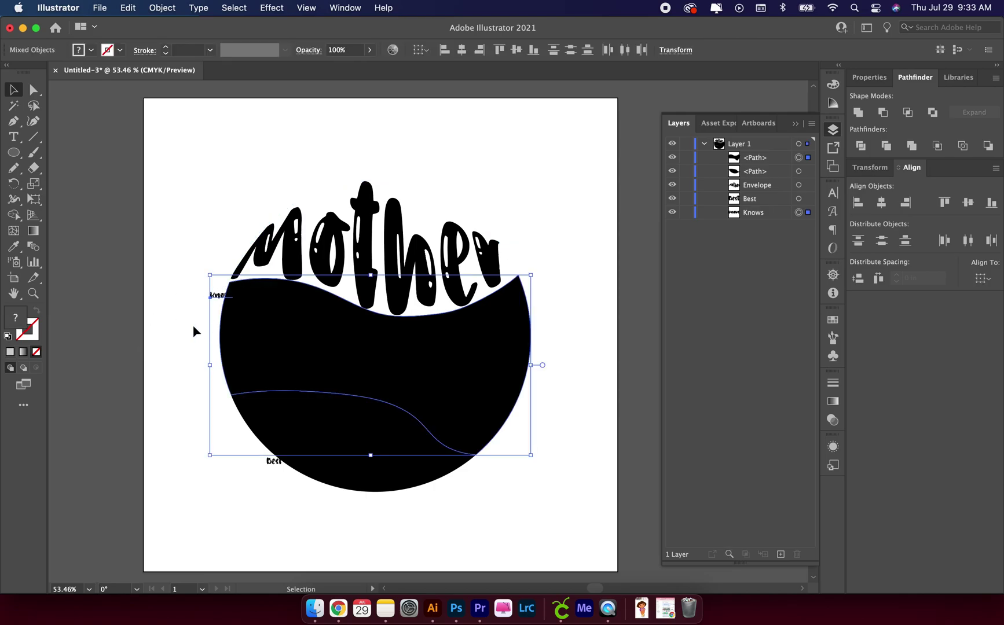
left_click(159, 9)
mouse_move(198, 423)
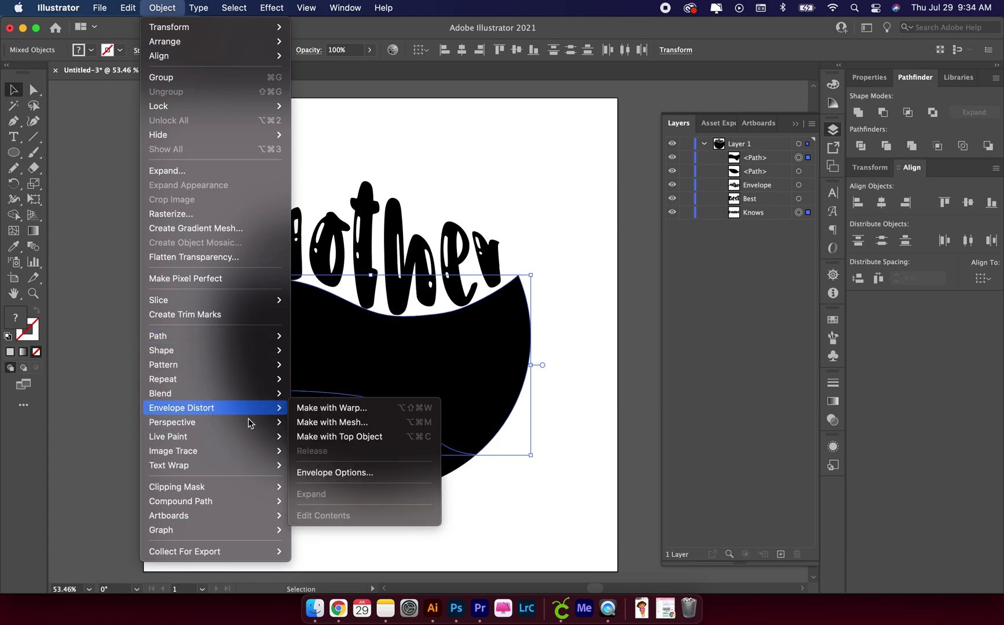
left_click(311, 440)
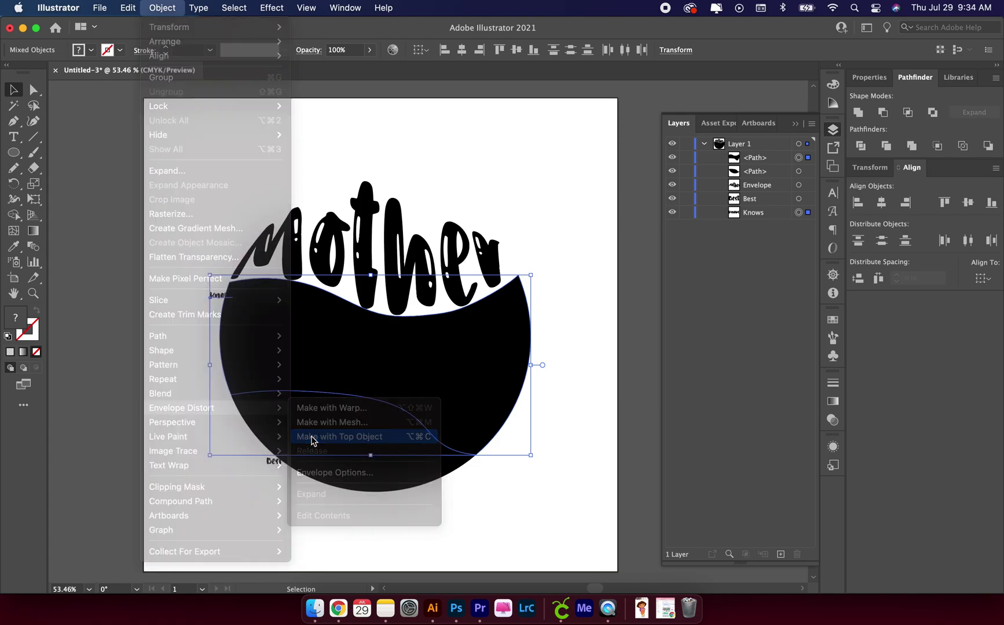
left_click(316, 509)
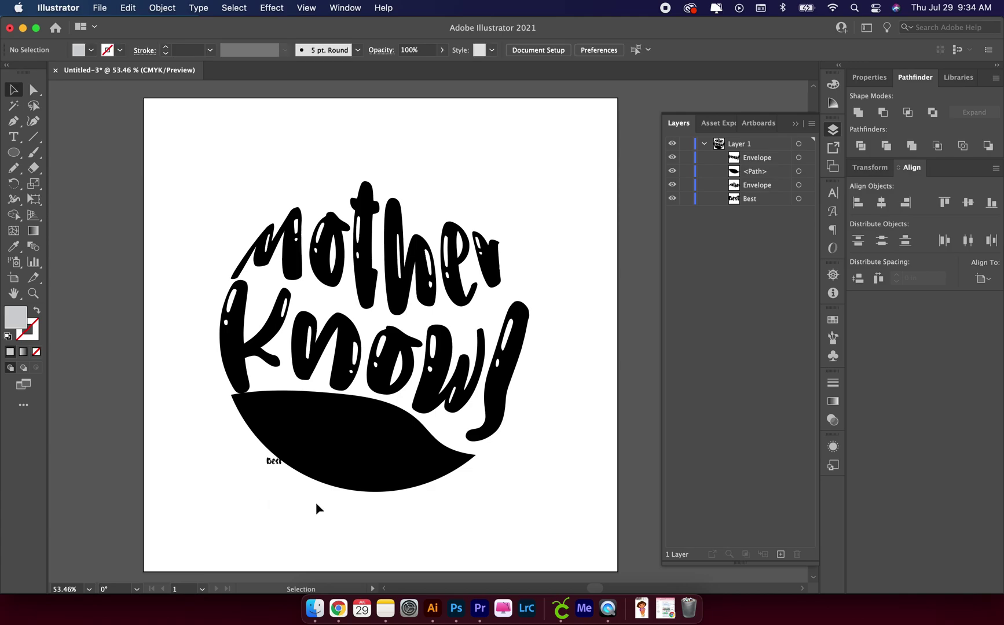
Step: Warp 'Best' into the bottom arc slice of the circle
left_click_drag(318, 491, 240, 455)
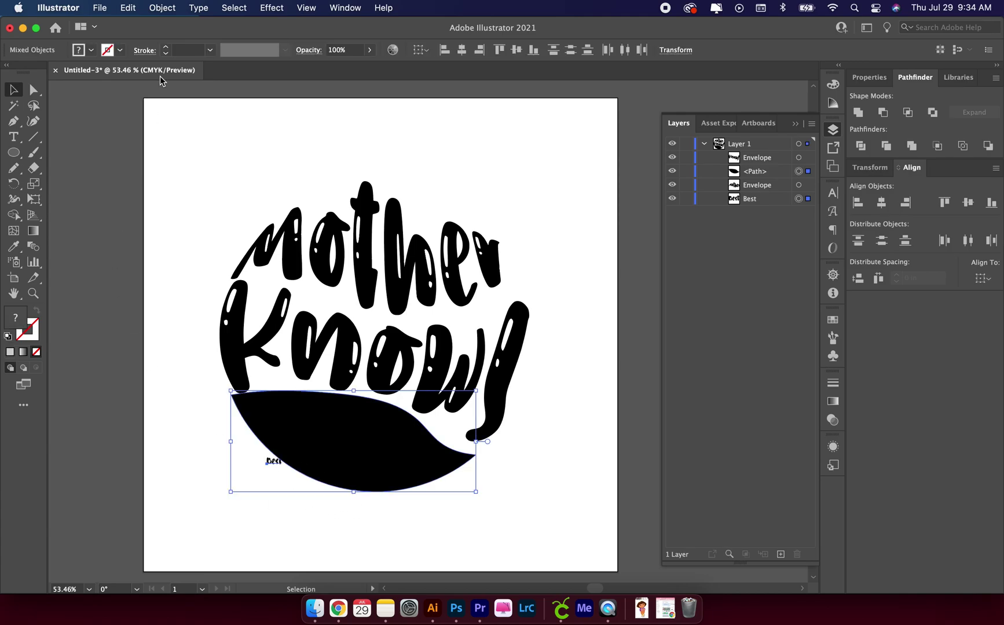
left_click(165, 8)
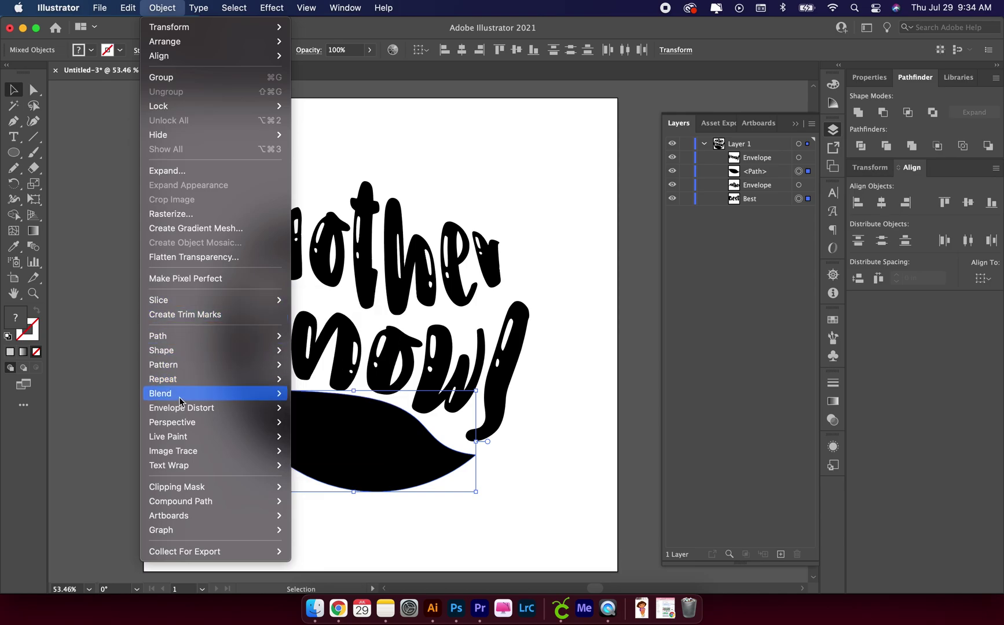
mouse_move(182, 410)
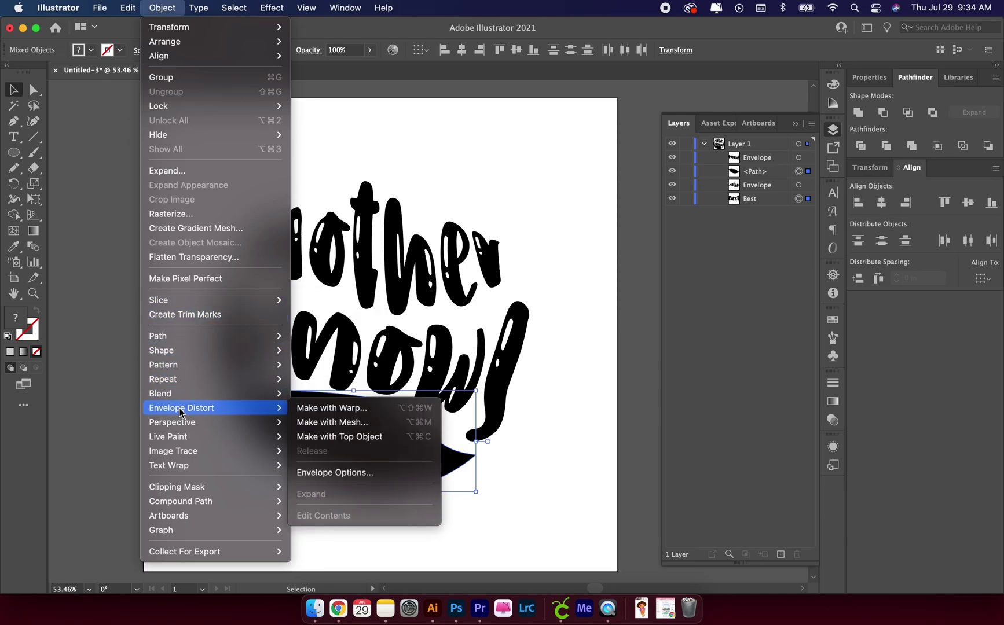
left_click(347, 437)
left_click(318, 533)
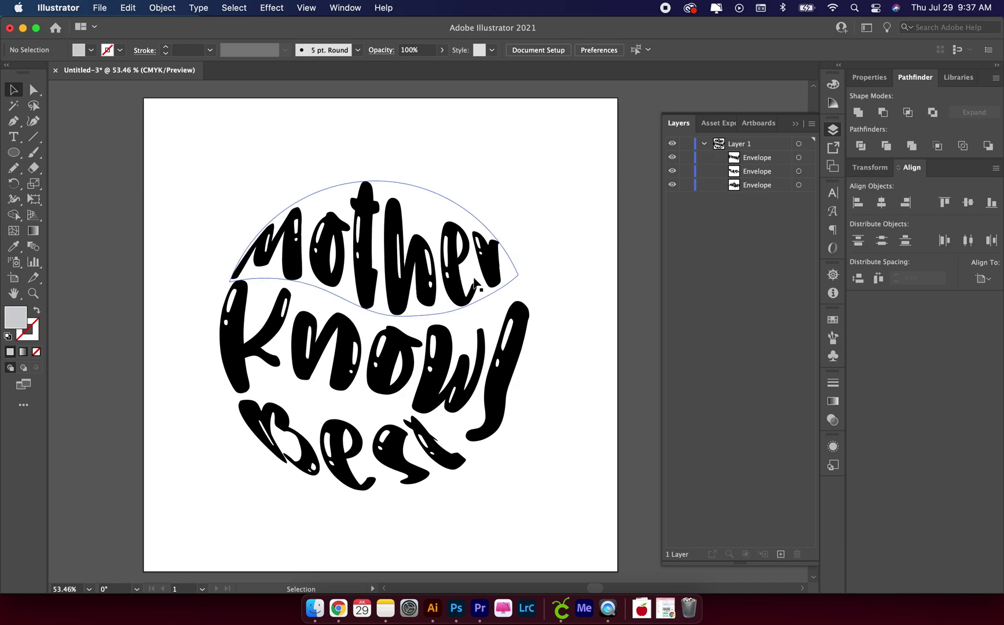
Step: Group the three warped word envelopes and hide that group in the Layers panel
left_click_drag(168, 214, 531, 444)
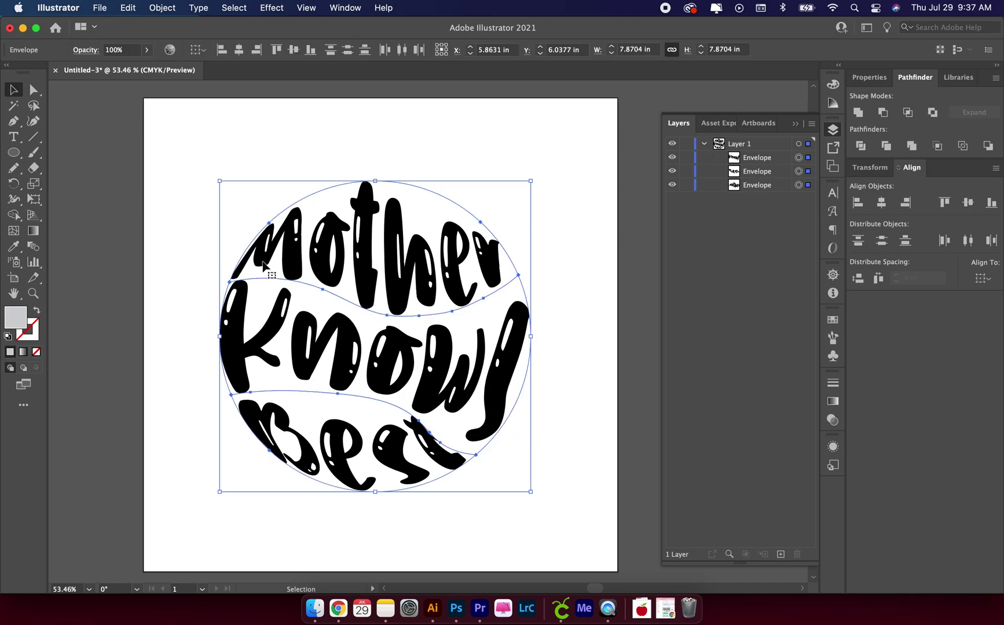
left_click(162, 7)
left_click(177, 78)
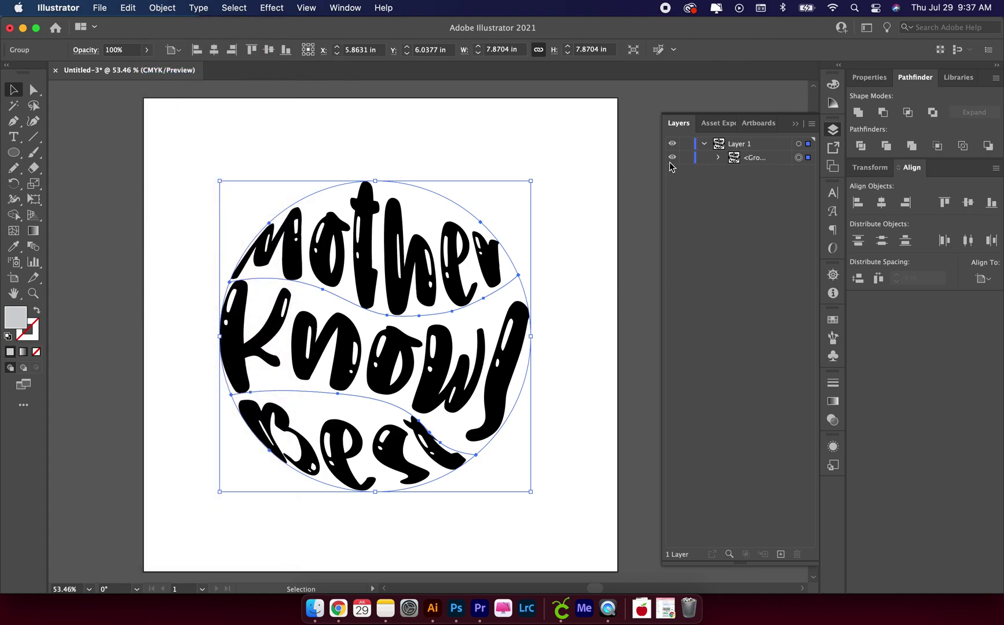
left_click(672, 160)
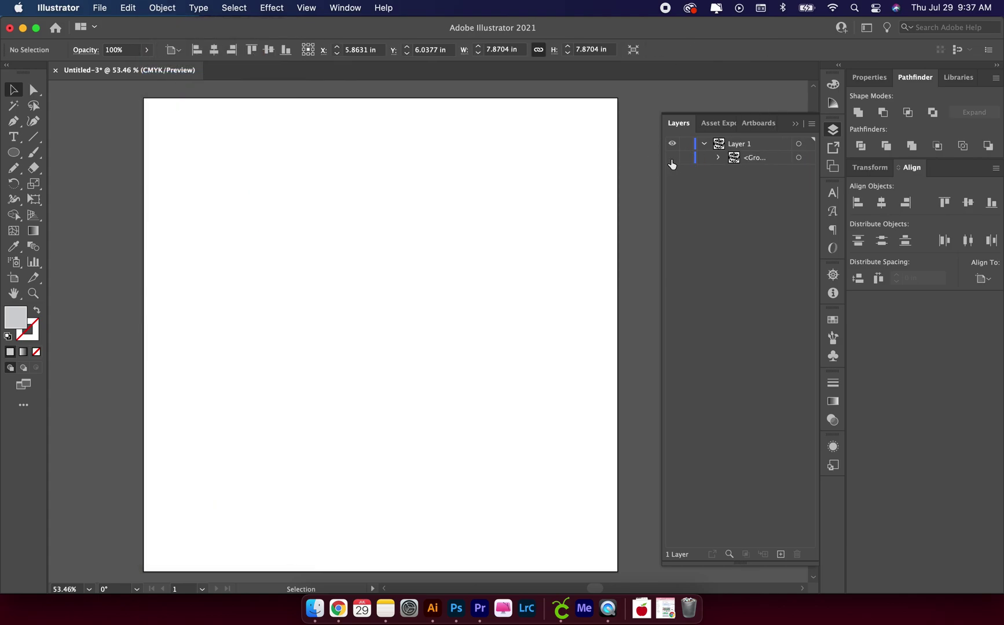
left_click(100, 8)
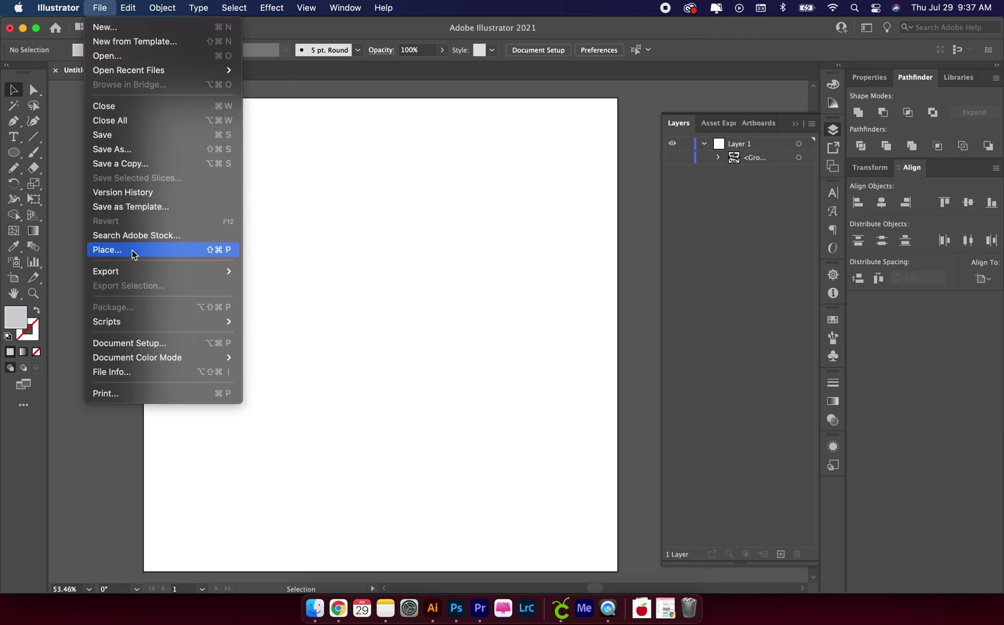
Step: Place the apple JPEG, stretching it corner to corner across the artboard
left_click(133, 253)
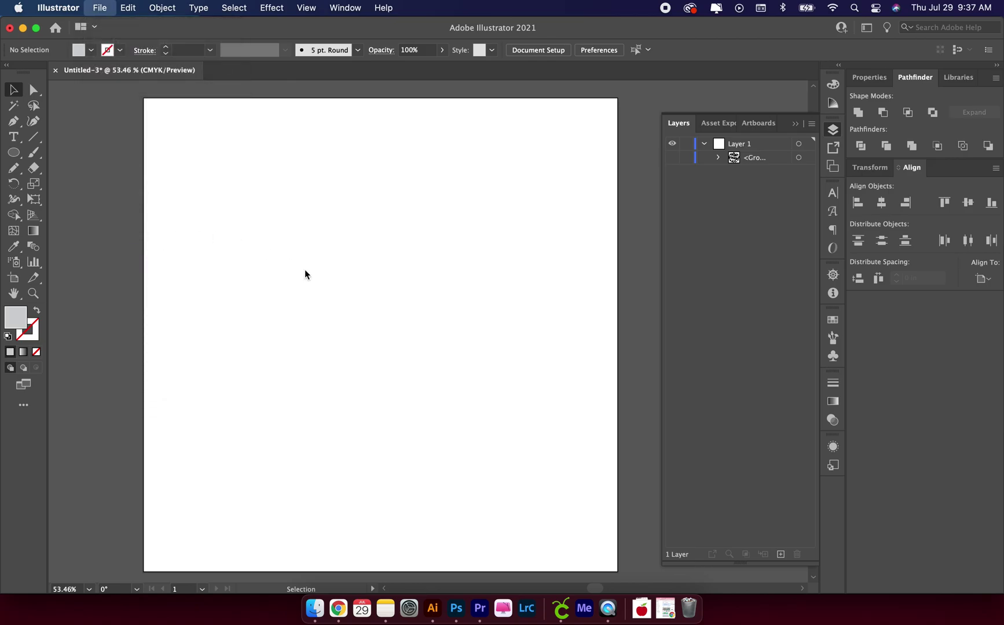
left_click(458, 188)
double_click(459, 188)
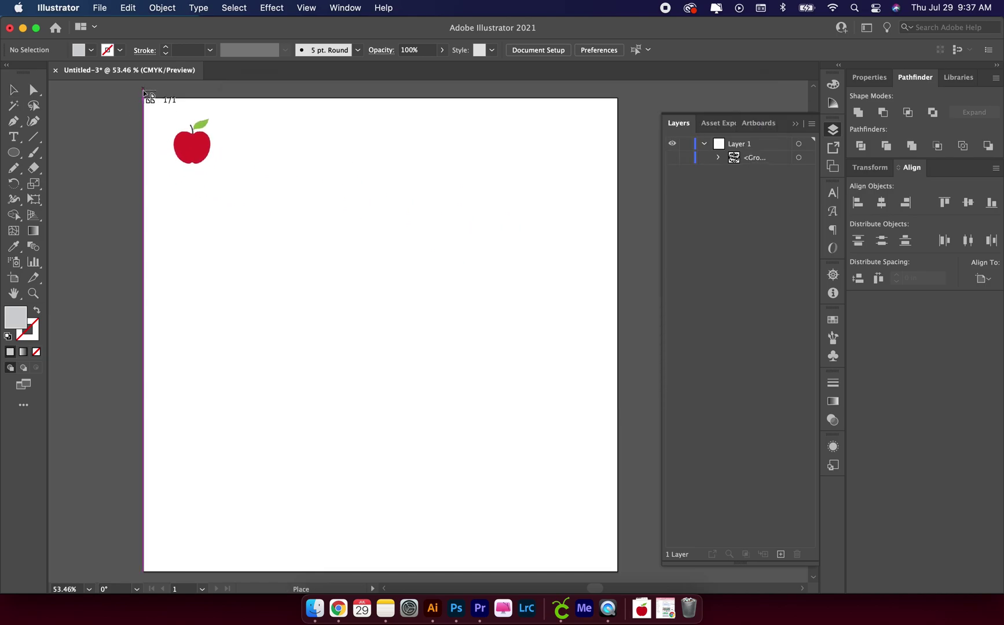
left_click_drag(145, 99, 688, 576)
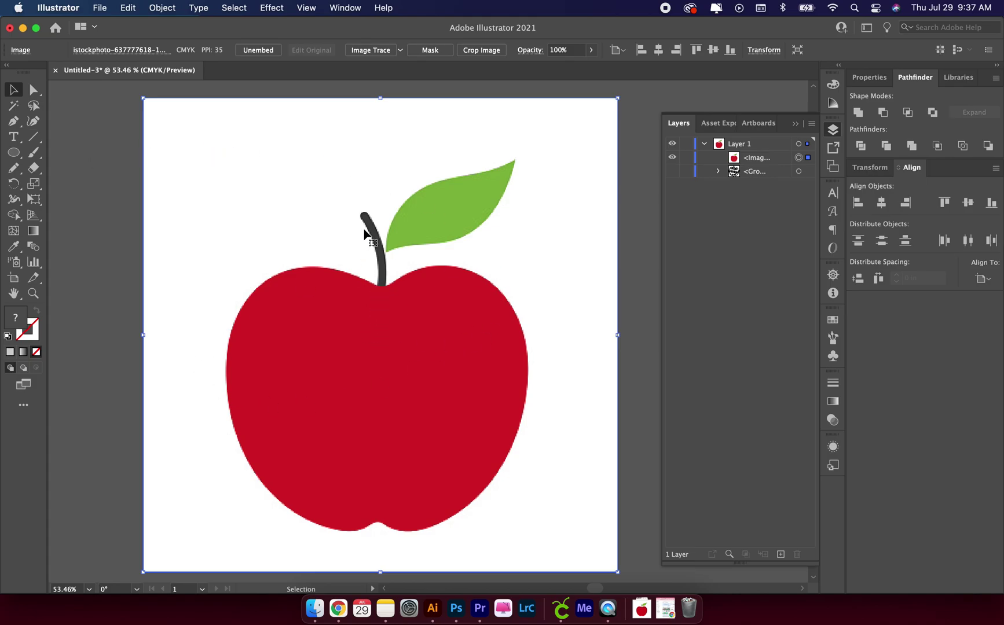
Step: Image Trace the apple, switching from 3 Colors to 6 Colors, then expand it
left_click(401, 53)
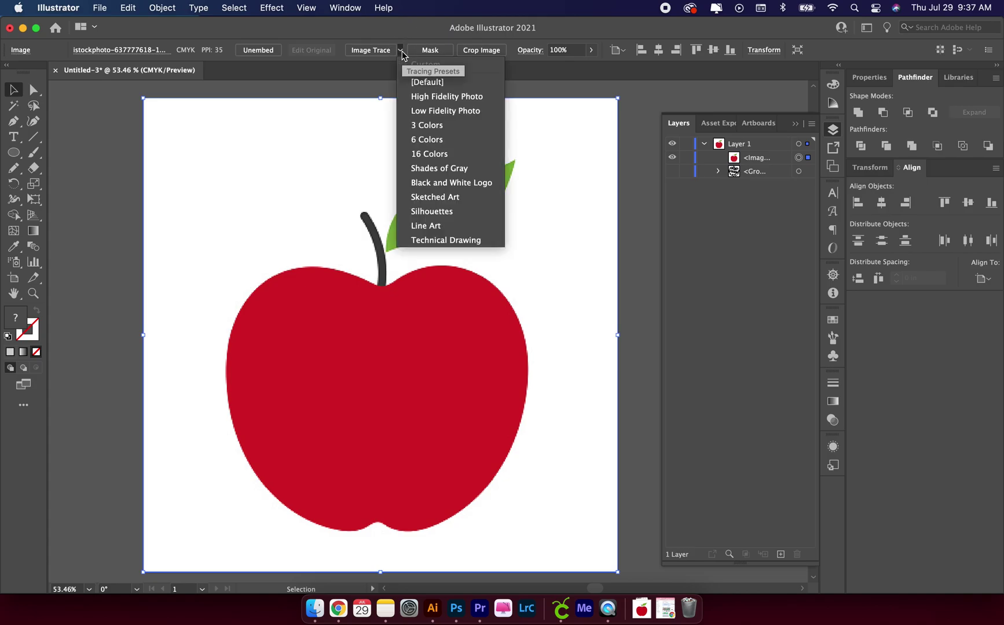
left_click(417, 125)
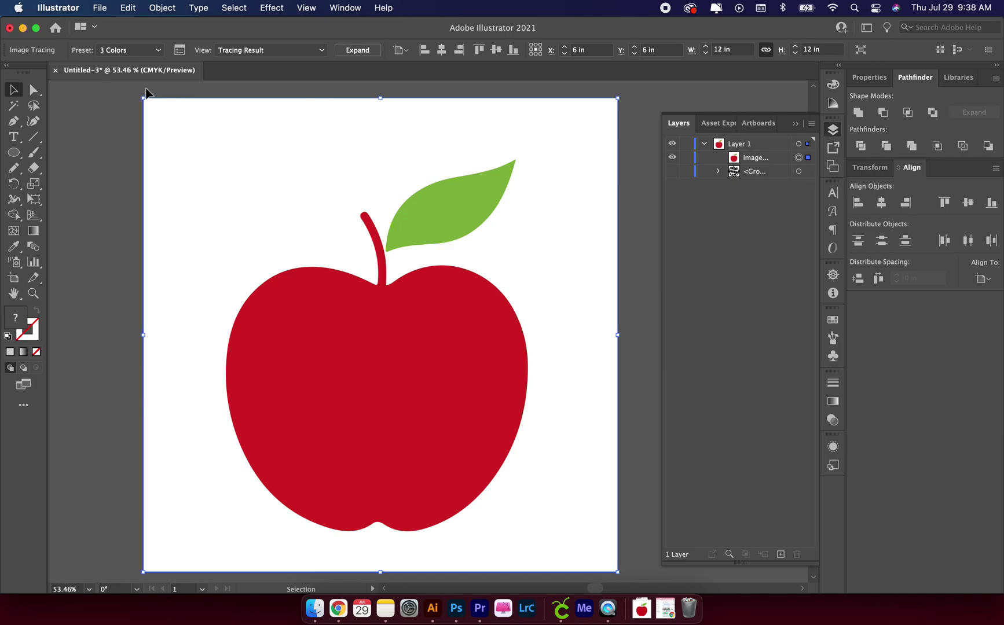
left_click(157, 49)
left_click(153, 140)
left_click(362, 51)
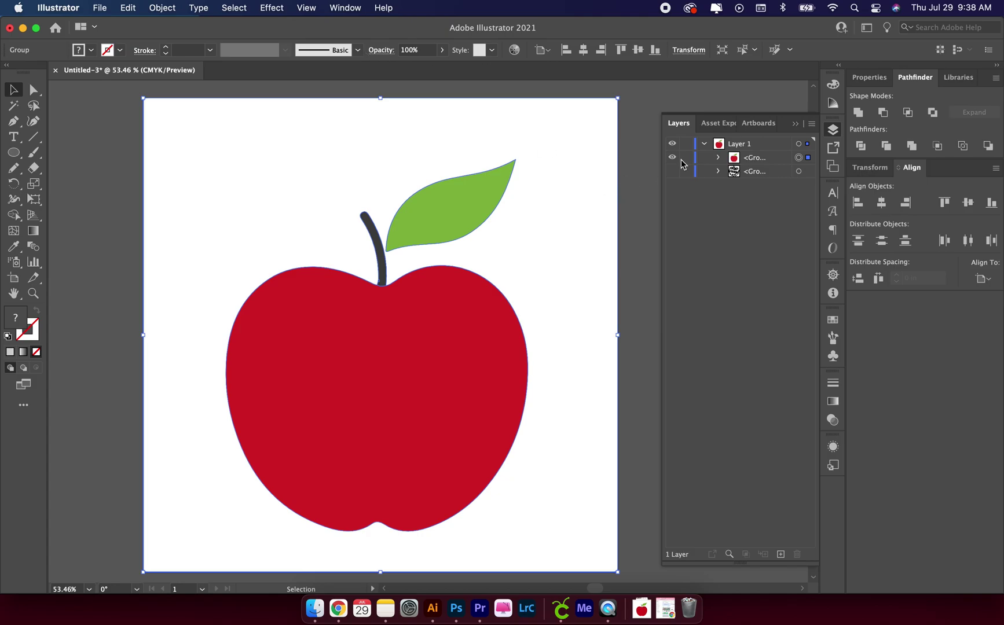
Step: Delete the white background shape from the traced apple group
left_click(719, 158)
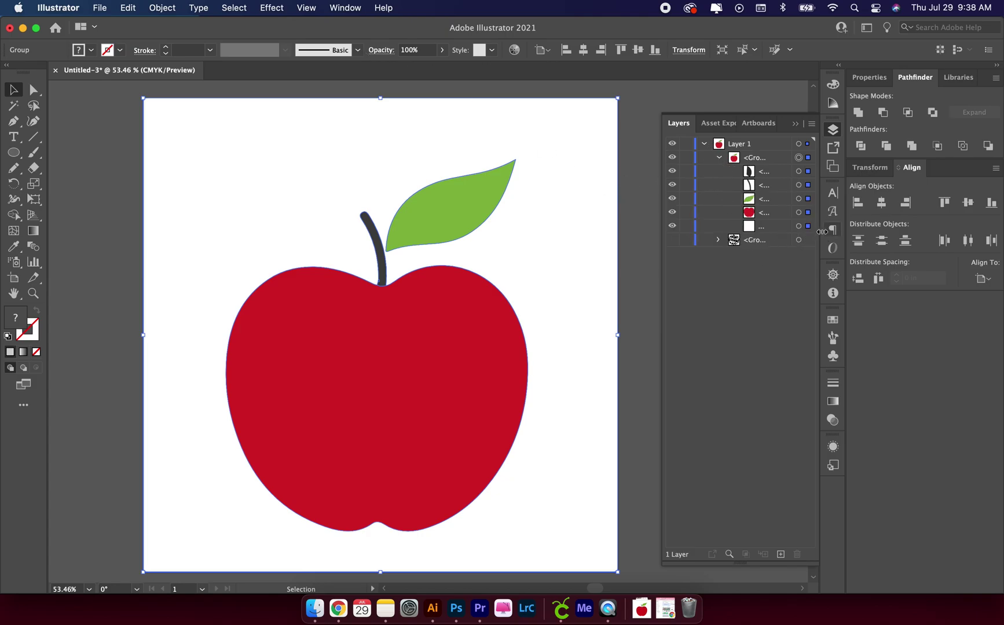
left_click(808, 227)
key("Delete")
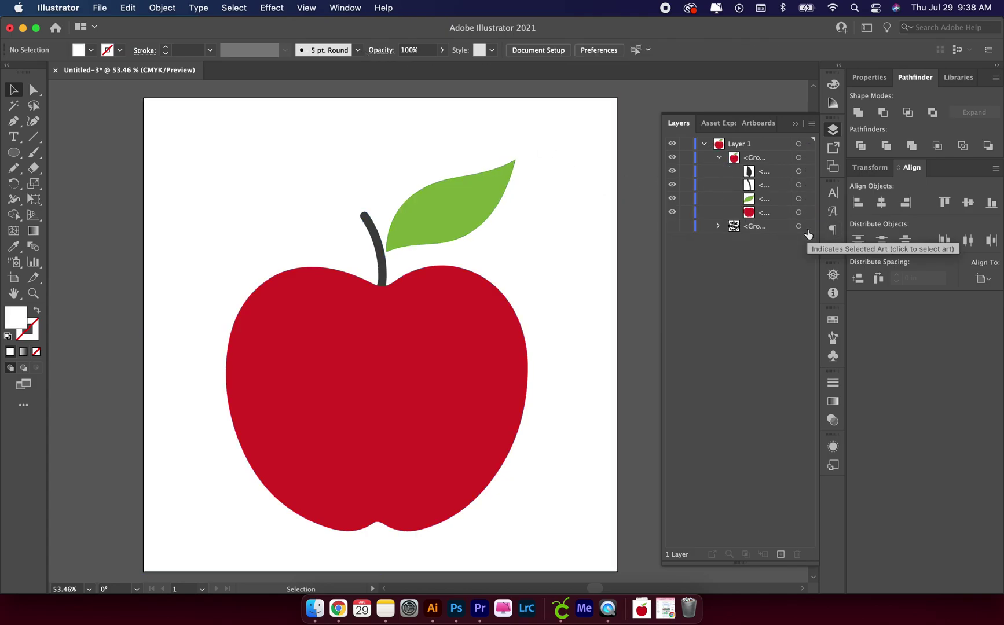
Step: Unite the stem and its small base piece into one shape with Pathfinder
left_click(807, 185)
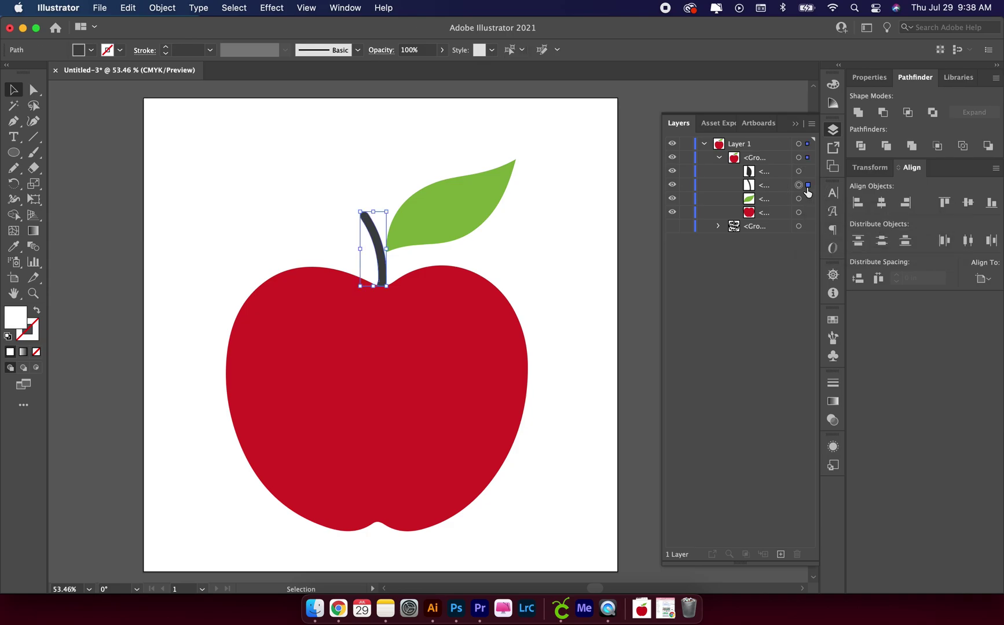
left_click(807, 172)
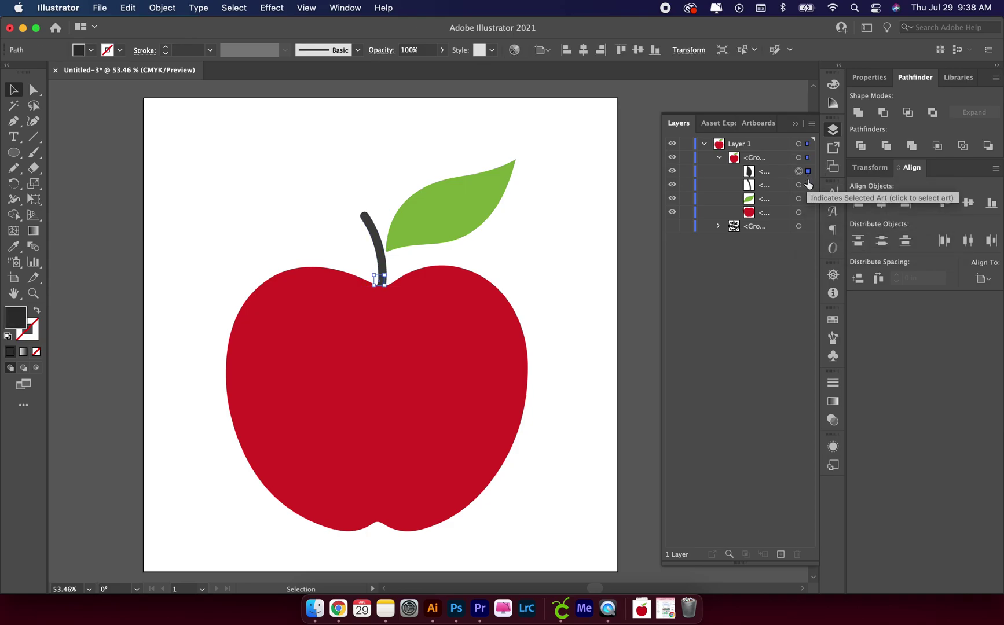
left_click(807, 184, "shift")
left_click(858, 112)
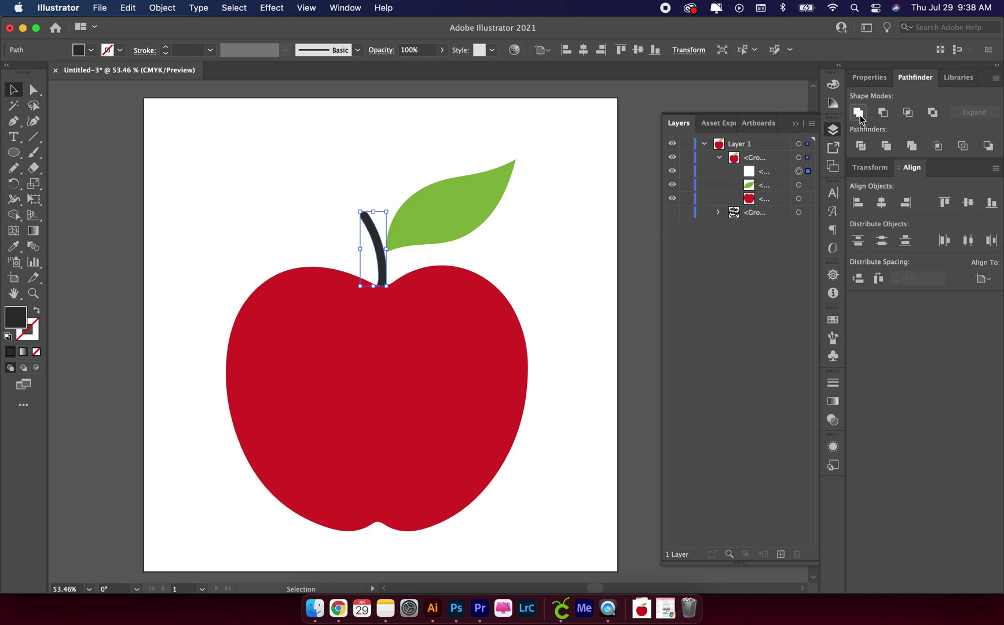
left_click(278, 160)
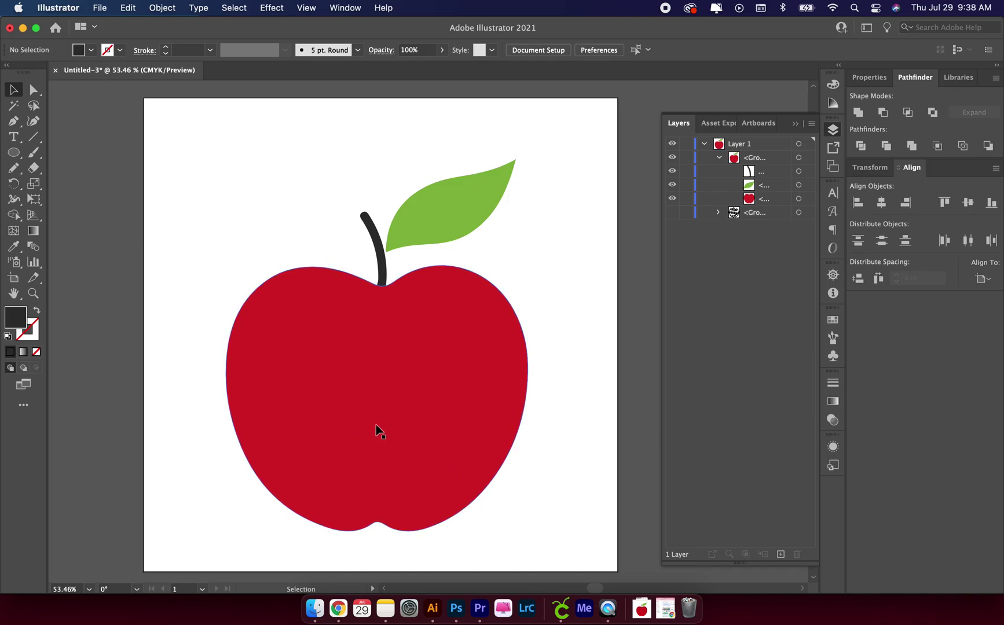
Step: Create two separate text objects: 'Mrs.' and the surname beneath it
left_click(13, 141)
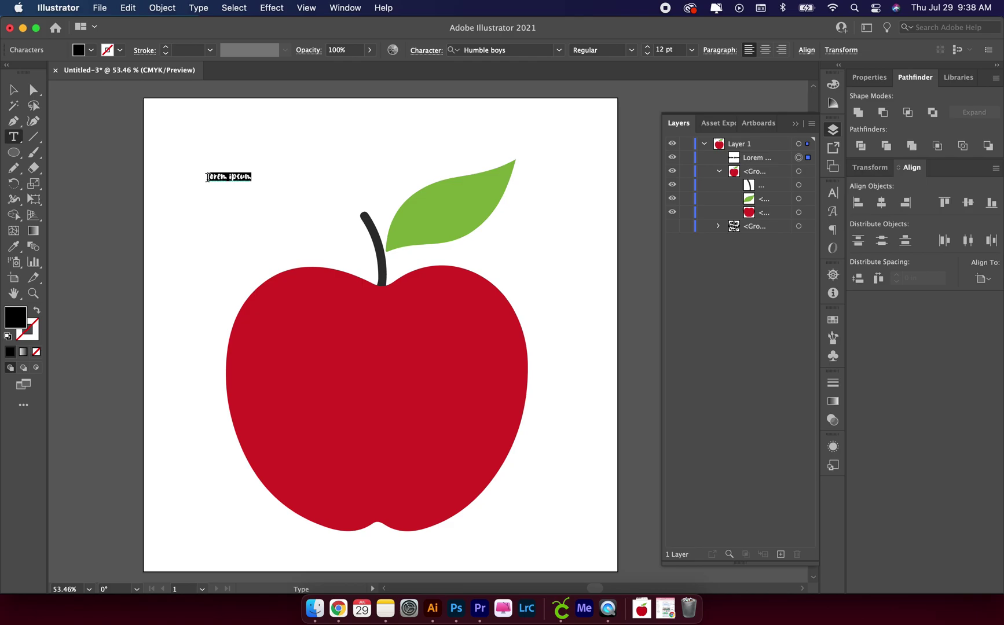
type("Mrs.")
left_click(177, 230)
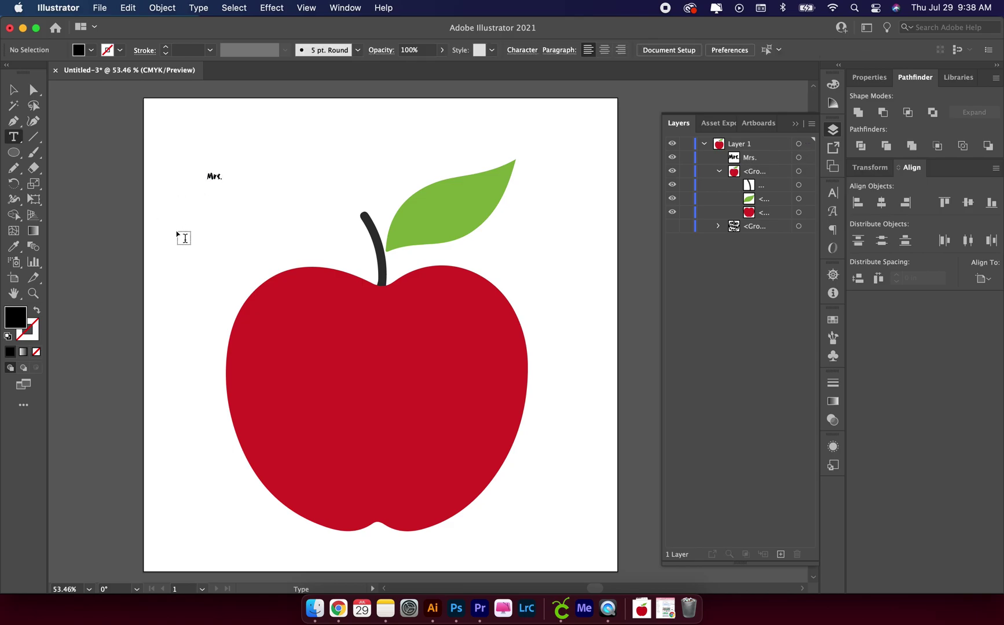
type("Pa")
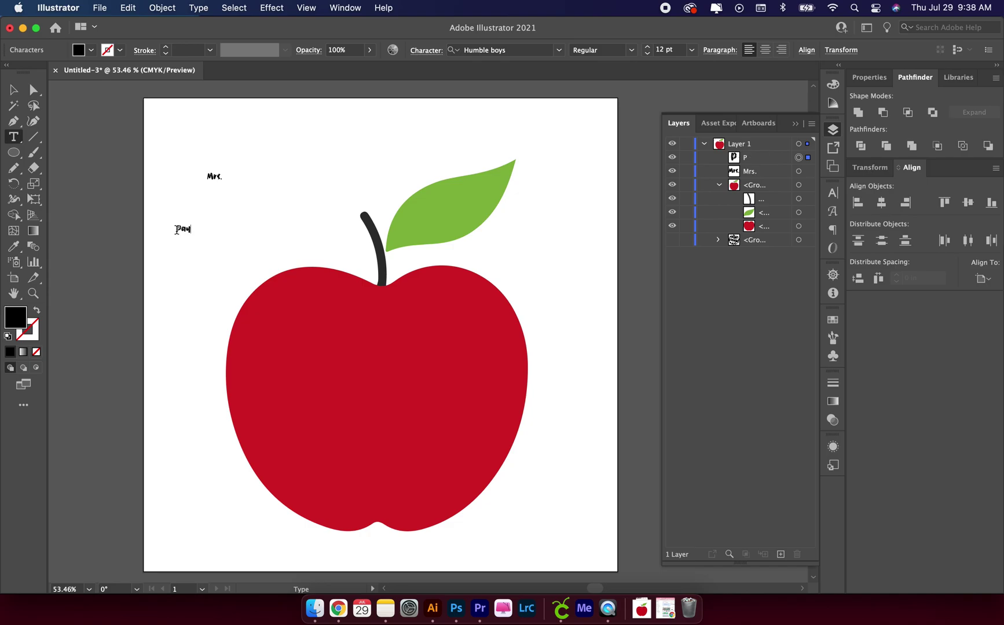
type("yne")
left_click(14, 90)
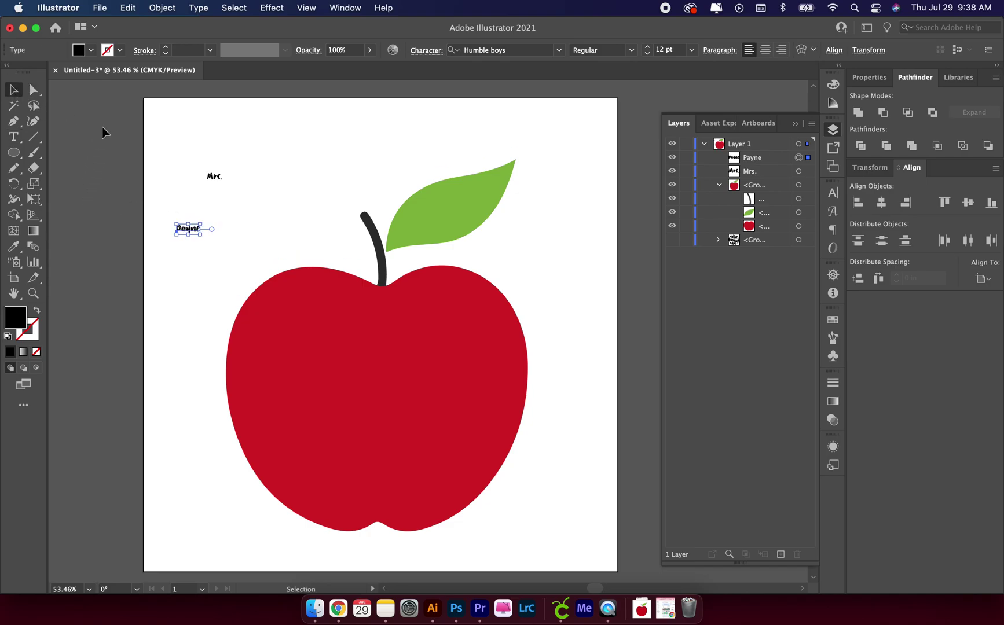
left_click(208, 174)
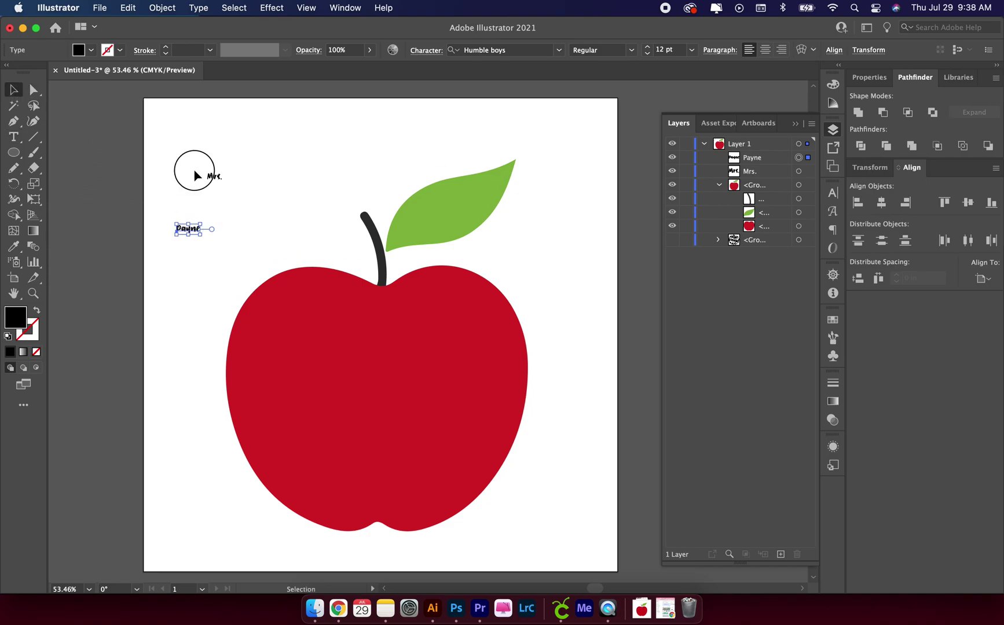
Step: Set the 'Mrs.' text in the cheerful girl font
left_click(559, 50)
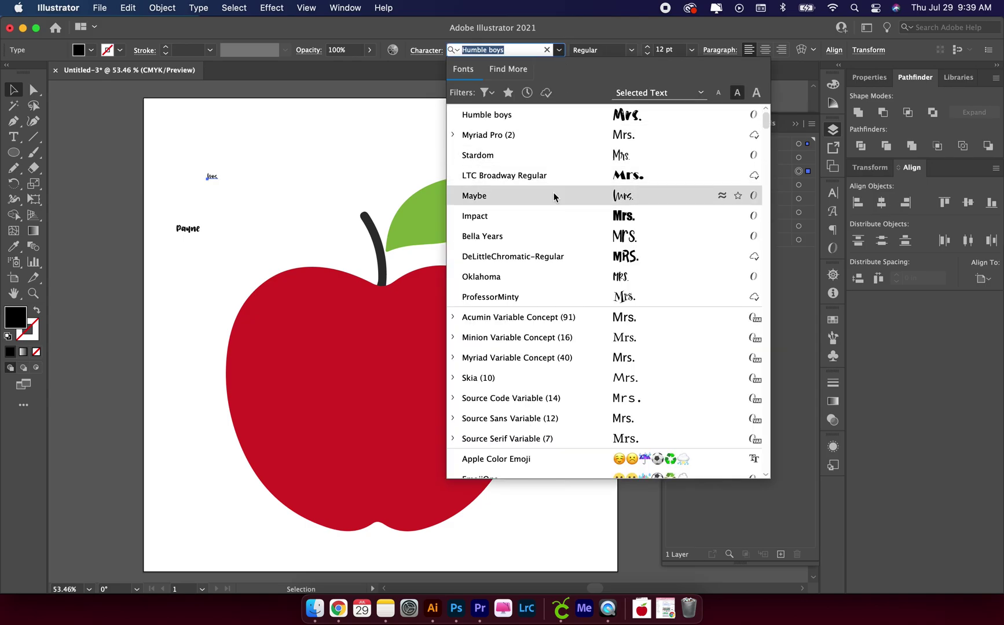
scroll(553, 194, "down", 6)
scroll(554, 198, "down", 10)
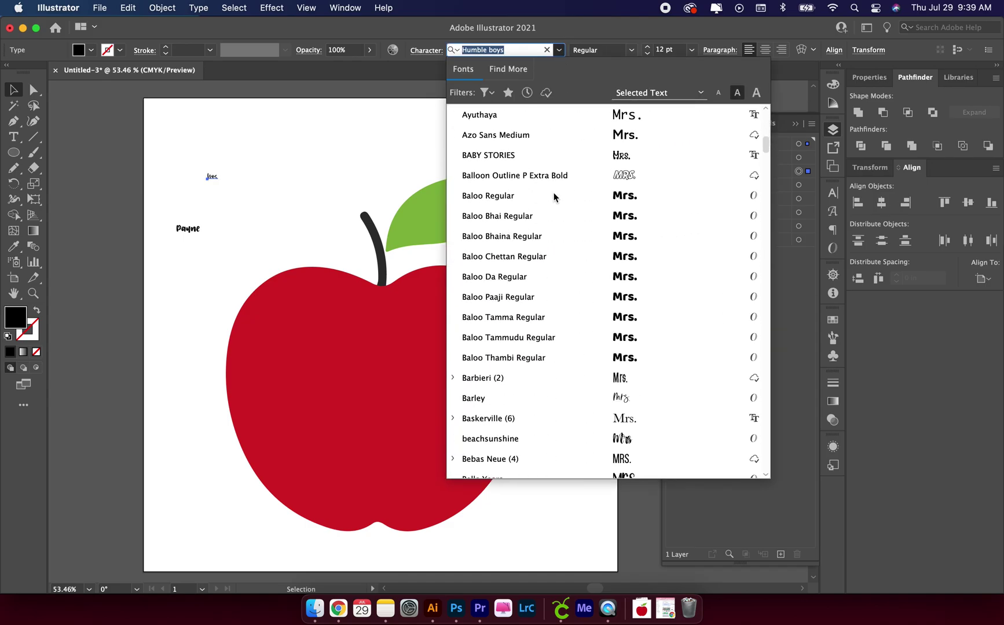
scroll(554, 197, "down", 3)
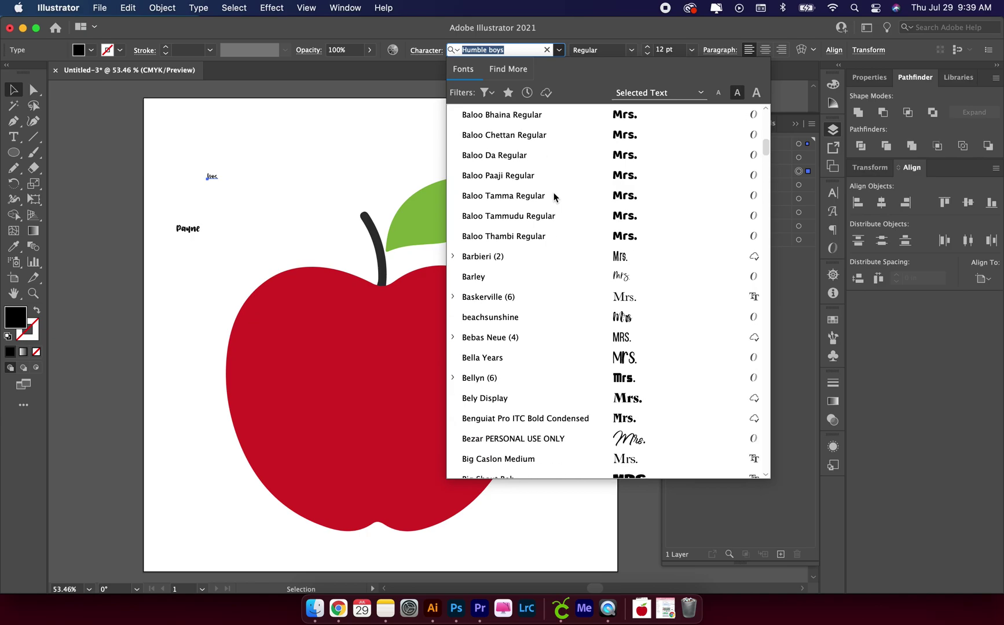
scroll(554, 197, "down", 9)
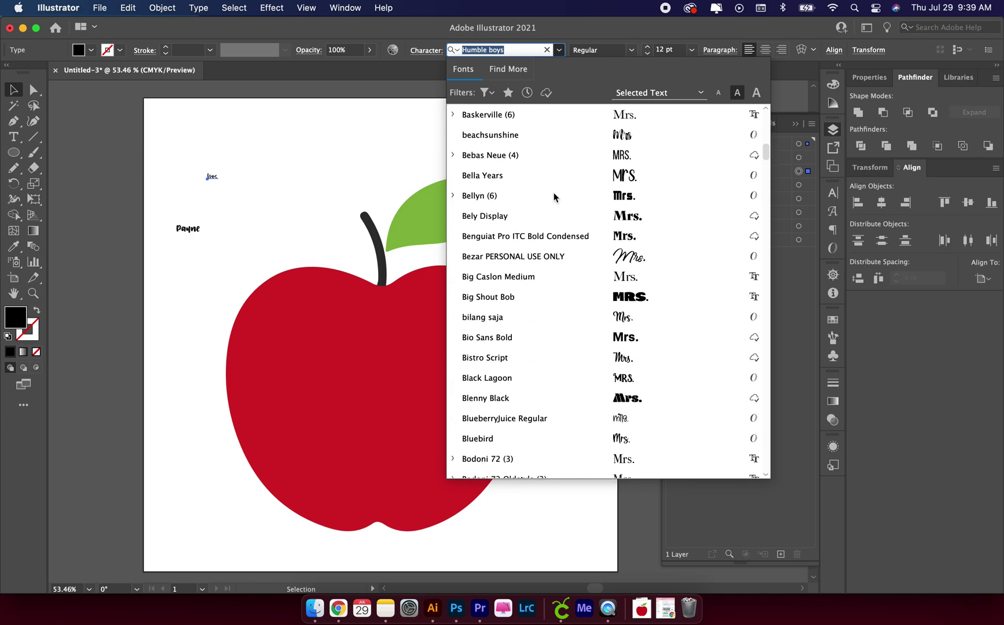
scroll(554, 198, "down", 9)
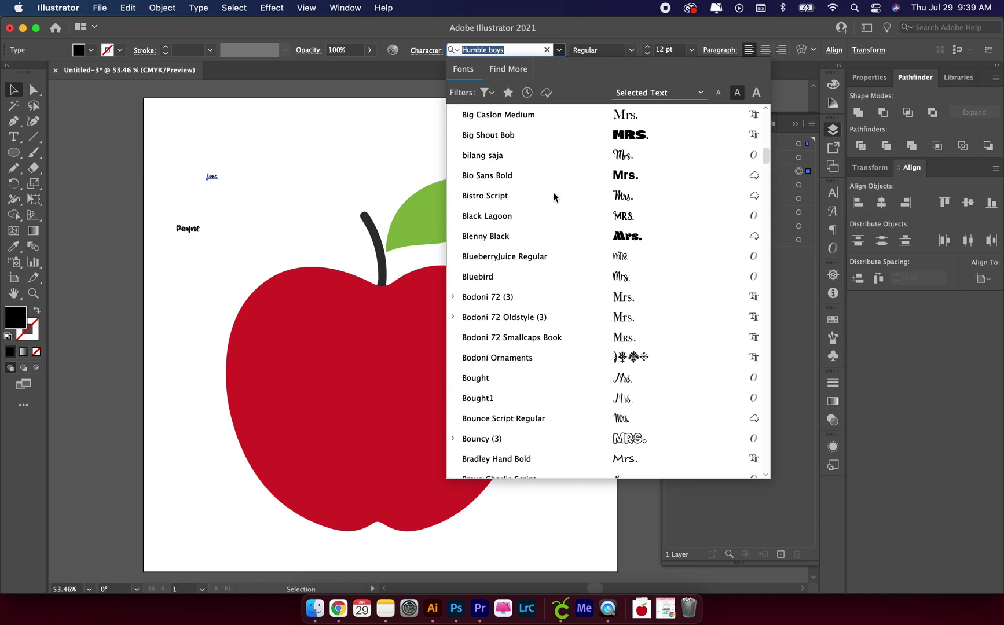
scroll(554, 198, "down", 1)
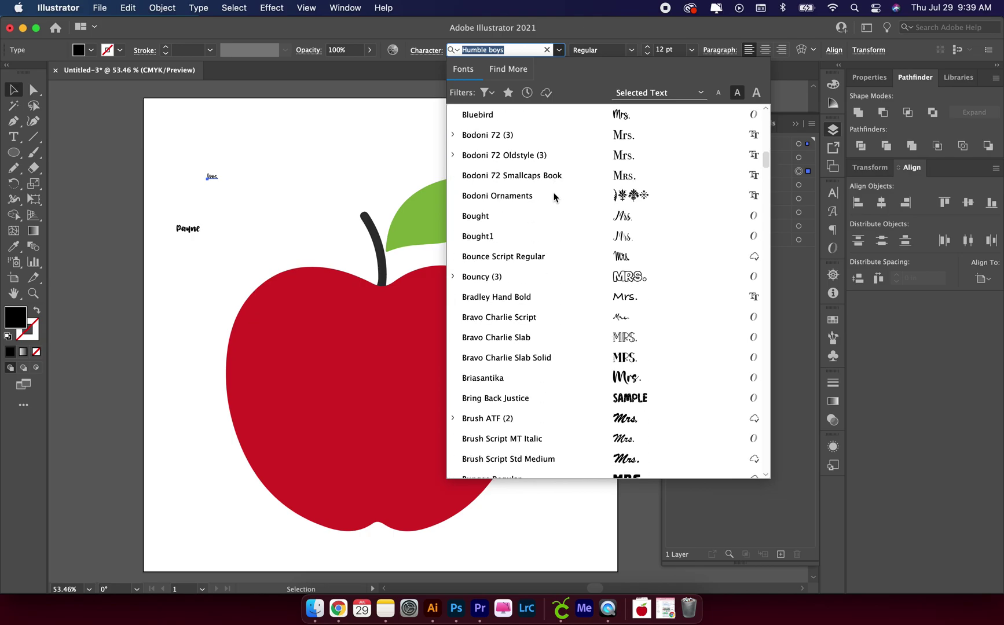
scroll(554, 197, "down", 18)
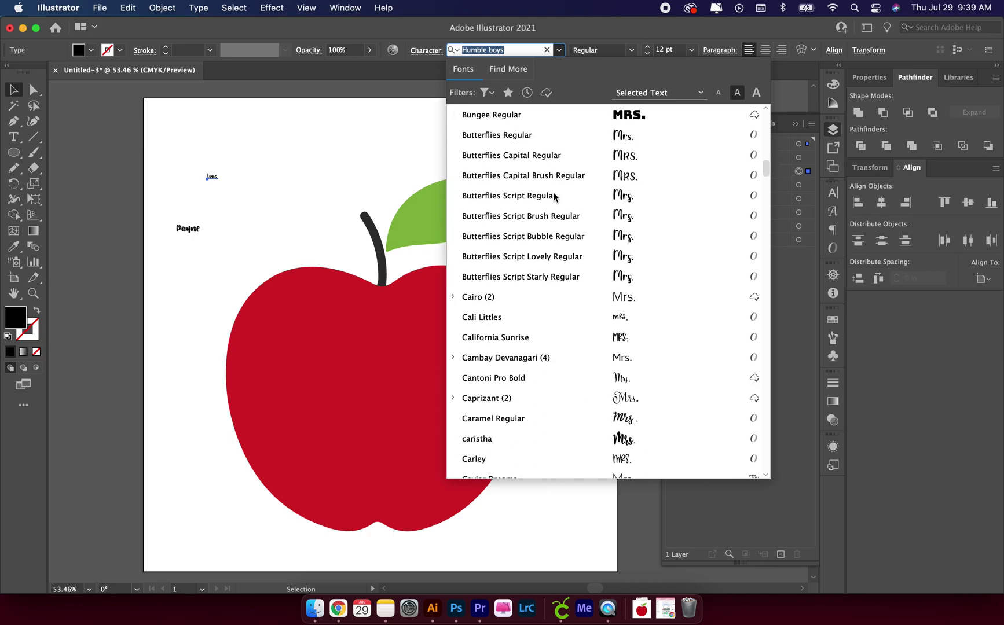
scroll(554, 197, "down", 6)
scroll(554, 197, "down", 13)
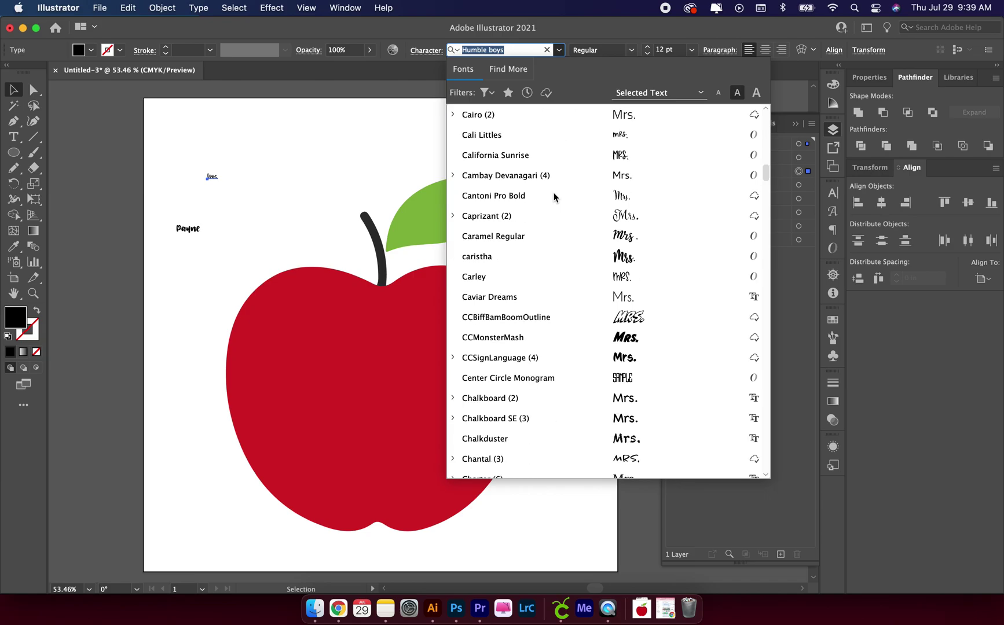
scroll(554, 198, "down", 3)
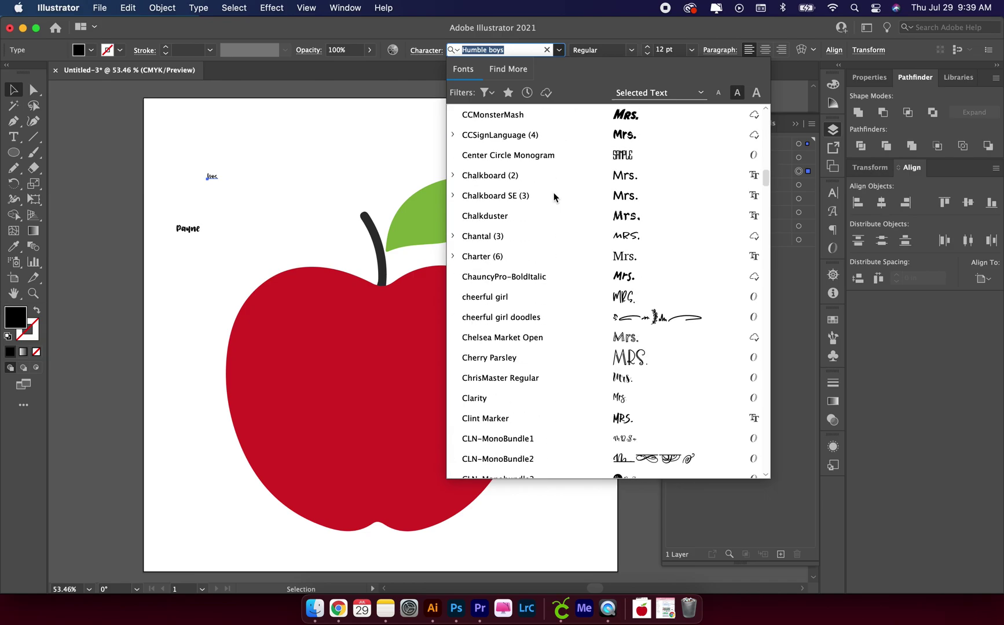
left_click(538, 256)
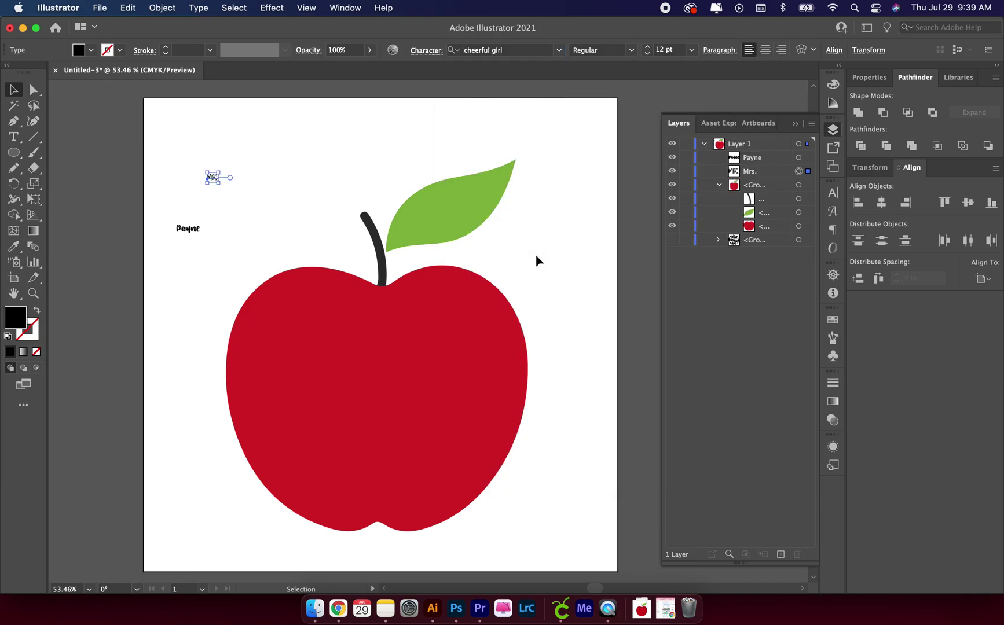
Step: Apply cheerful girl to the surname text and scale both words up
left_click(194, 233)
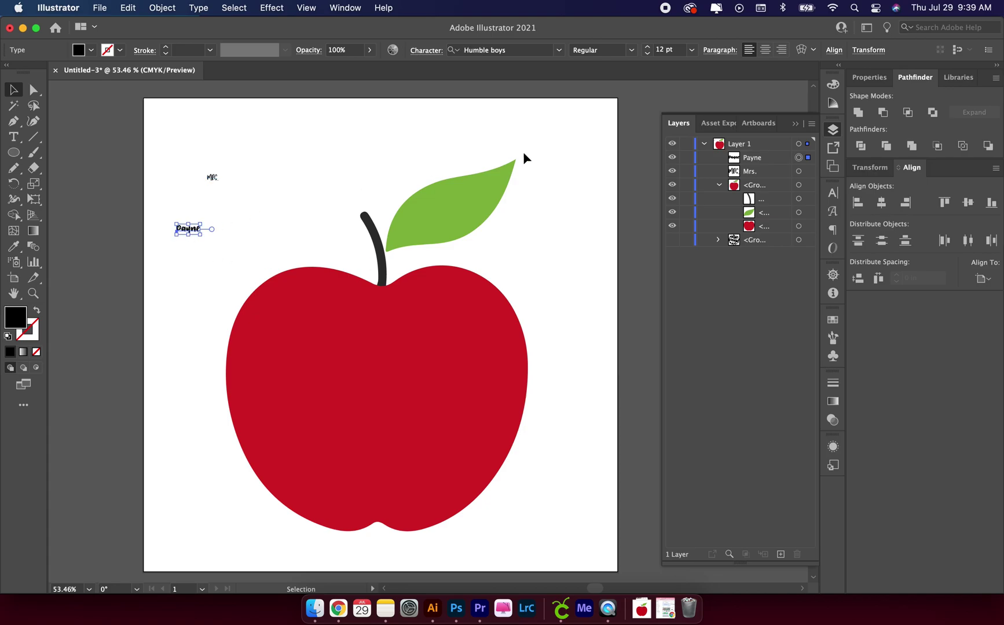
left_click(560, 58)
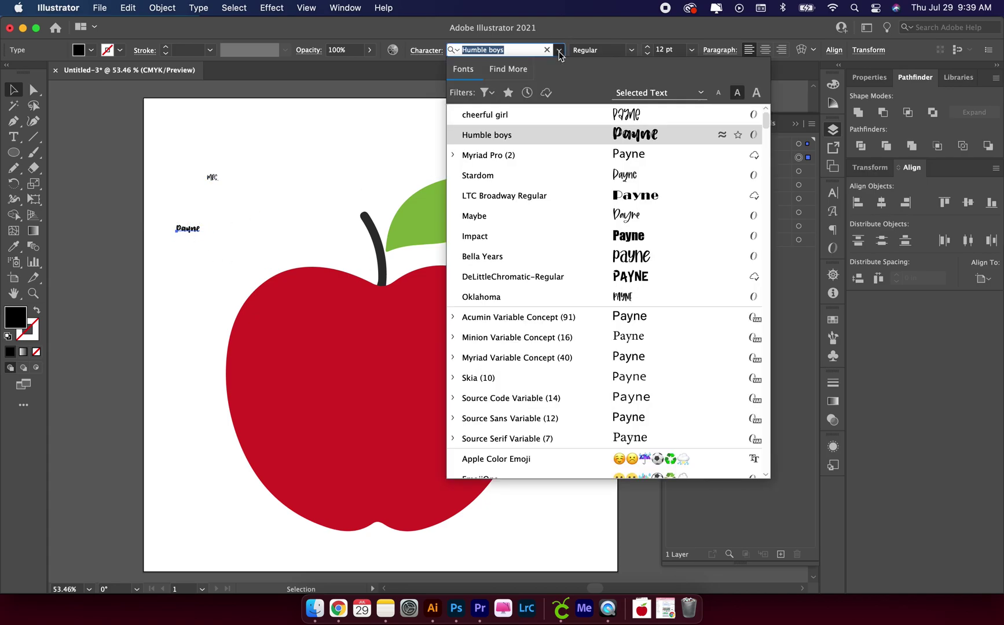
left_click(503, 74)
left_click(212, 177)
left_click_drag(127, 159, 348, 335)
left_click(341, 158)
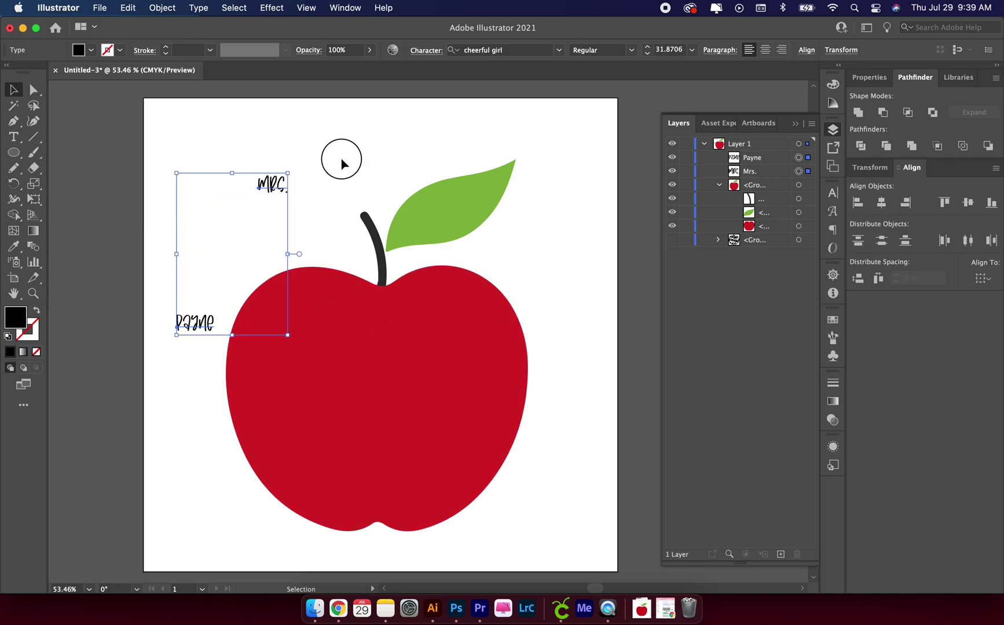
left_click(272, 184)
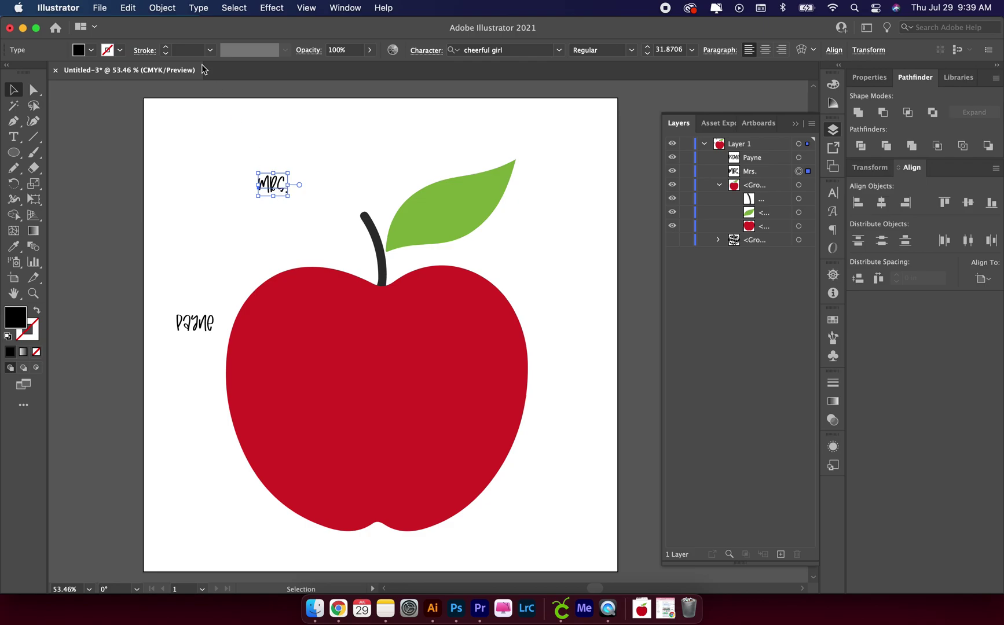
Step: Expand 'Mrs.' to outlines and make it a compound path
left_click(171, 8)
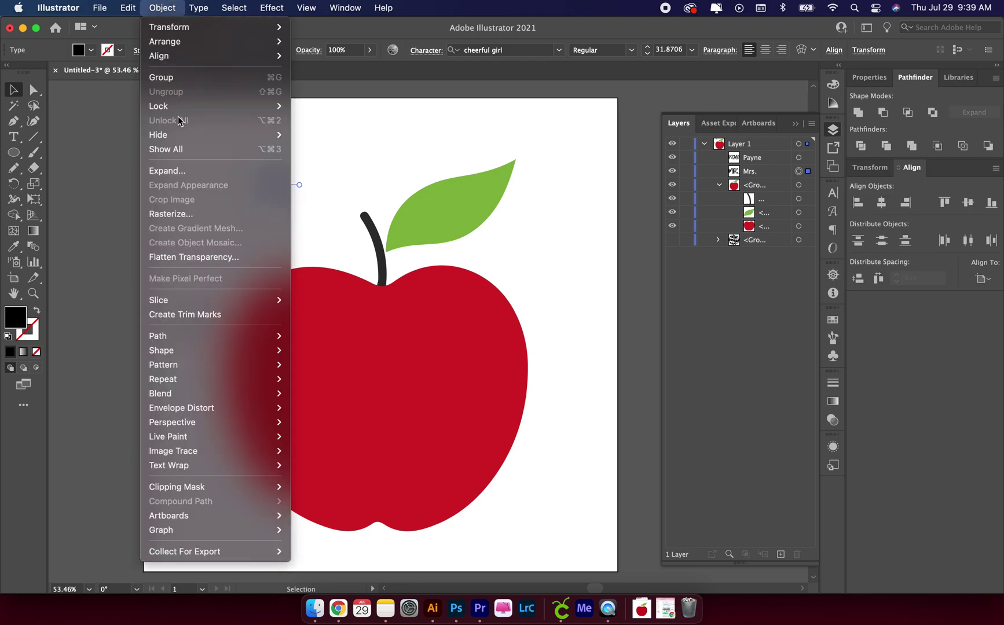
left_click(187, 167)
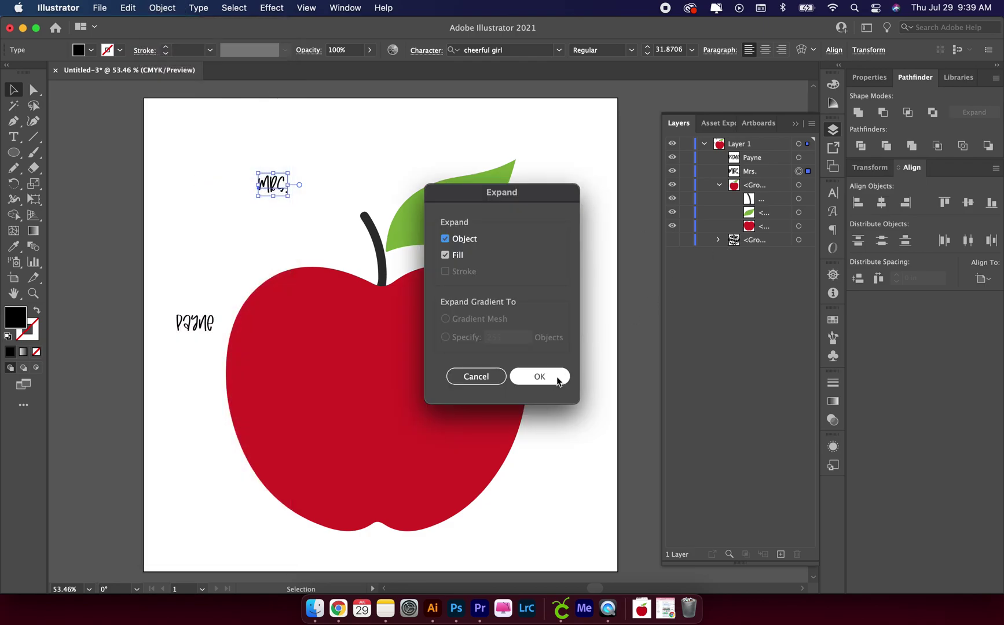
left_click(544, 377)
key("super+8")
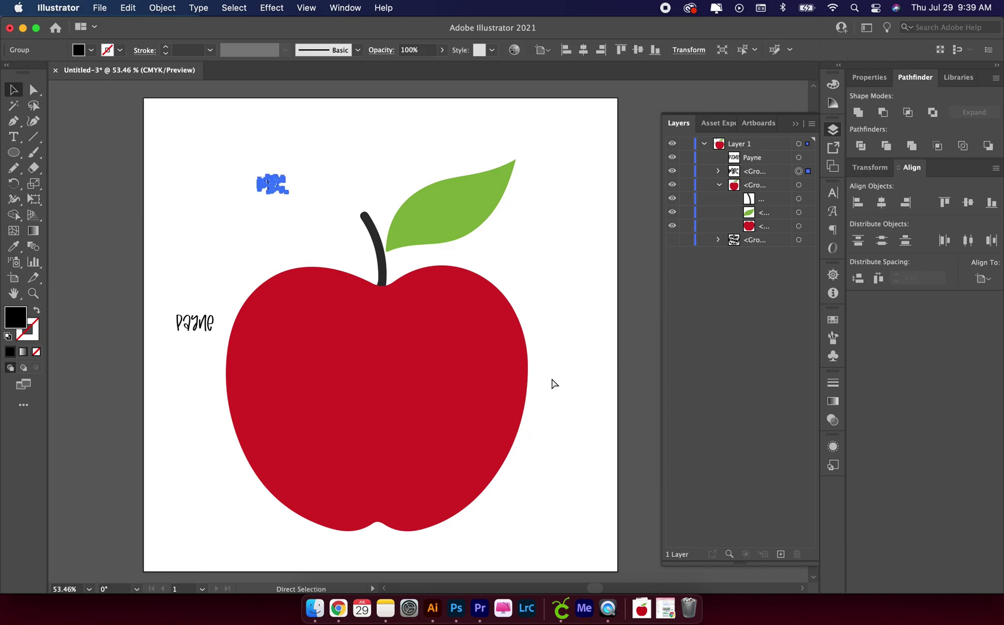
left_click(162, 7)
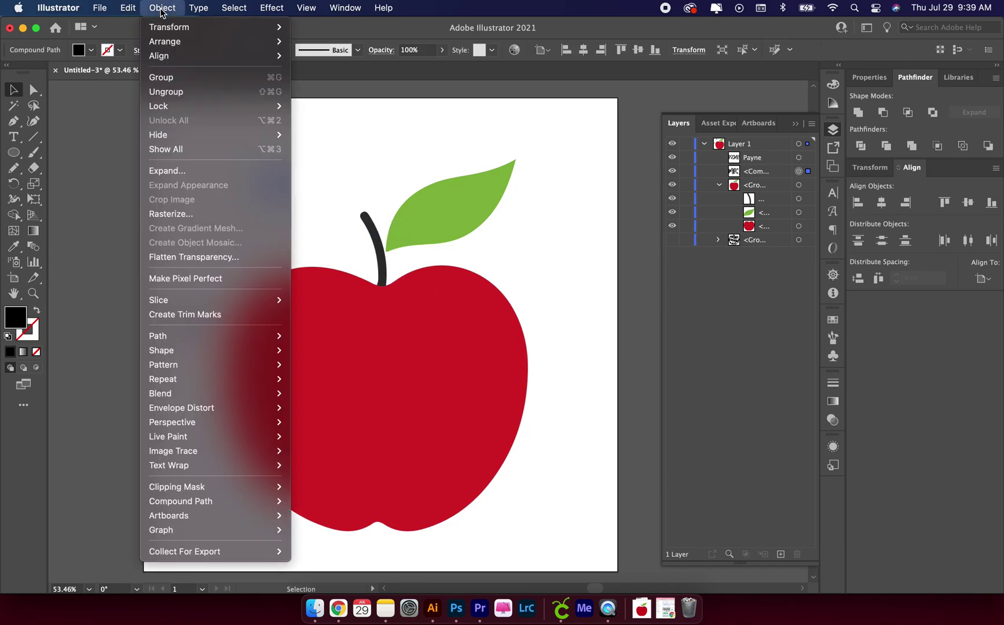
mouse_move(324, 3)
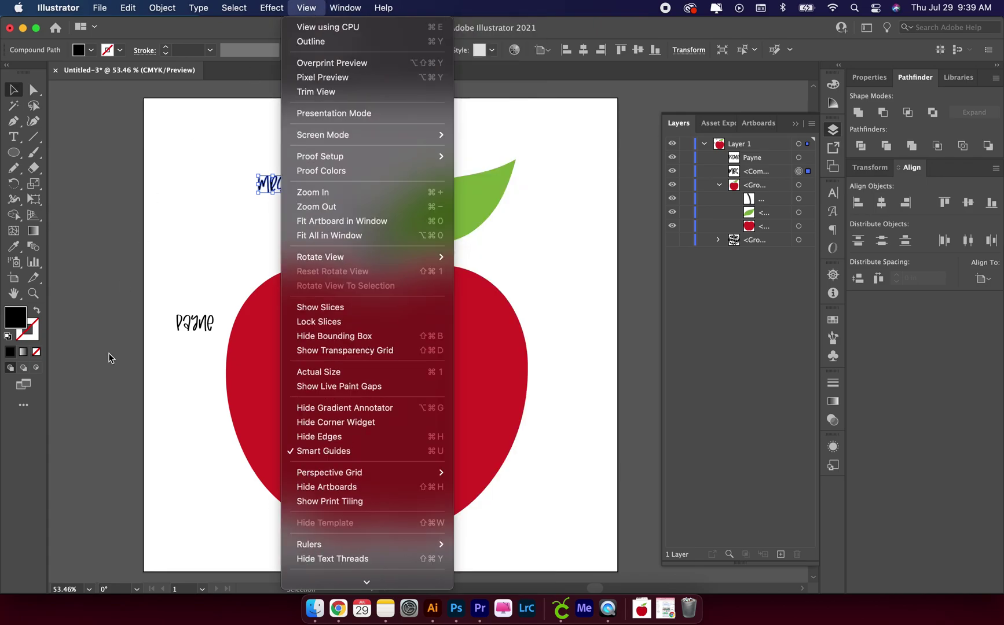
left_click(205, 318)
Step: Expand the surname text into outlines
left_click(199, 329)
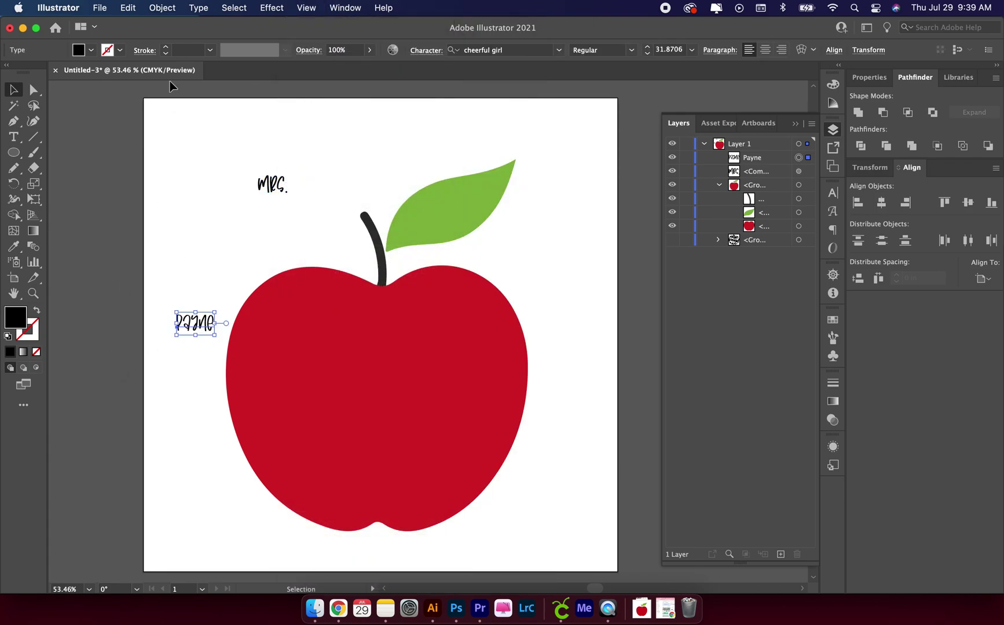
left_click(162, 8)
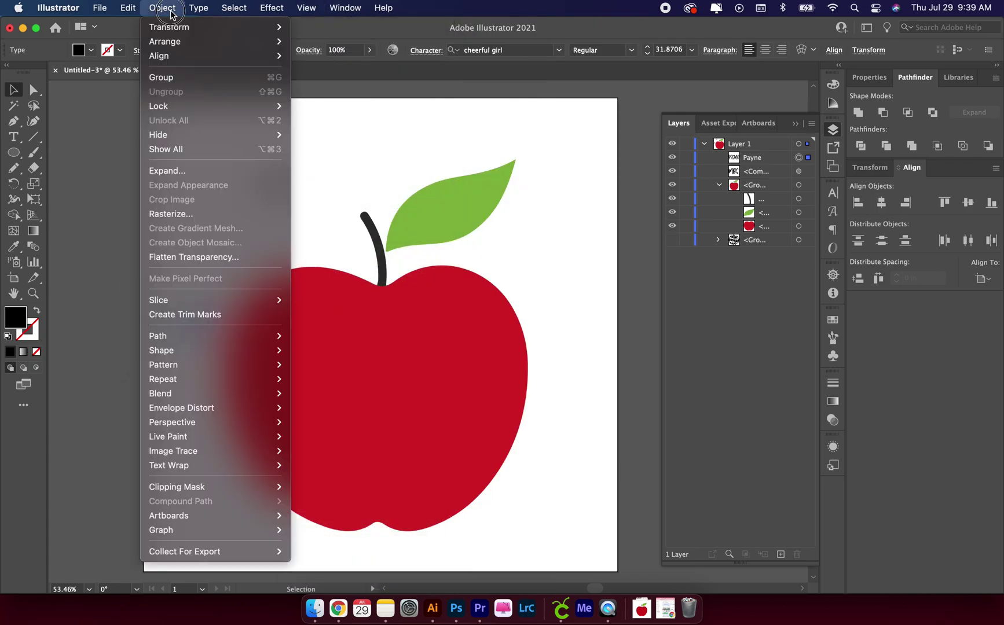
left_click(172, 169)
left_click(539, 376)
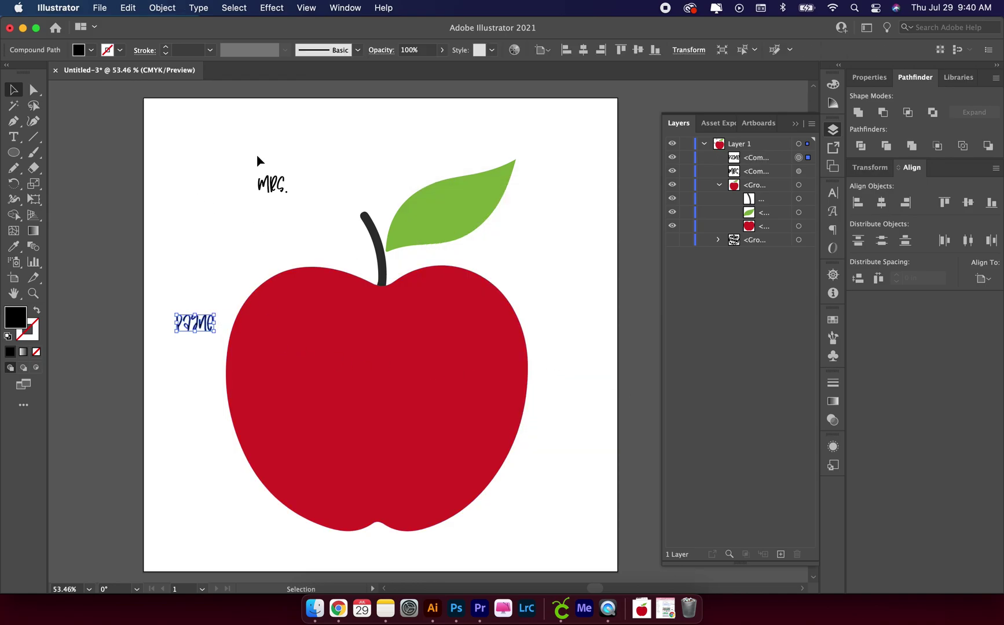
Step: Move 'Mrs.' onto the leaf, the surname onto the apple's left edge, and stack the apple group on top
left_click_drag(269, 183, 428, 189)
left_click_drag(190, 321, 228, 339)
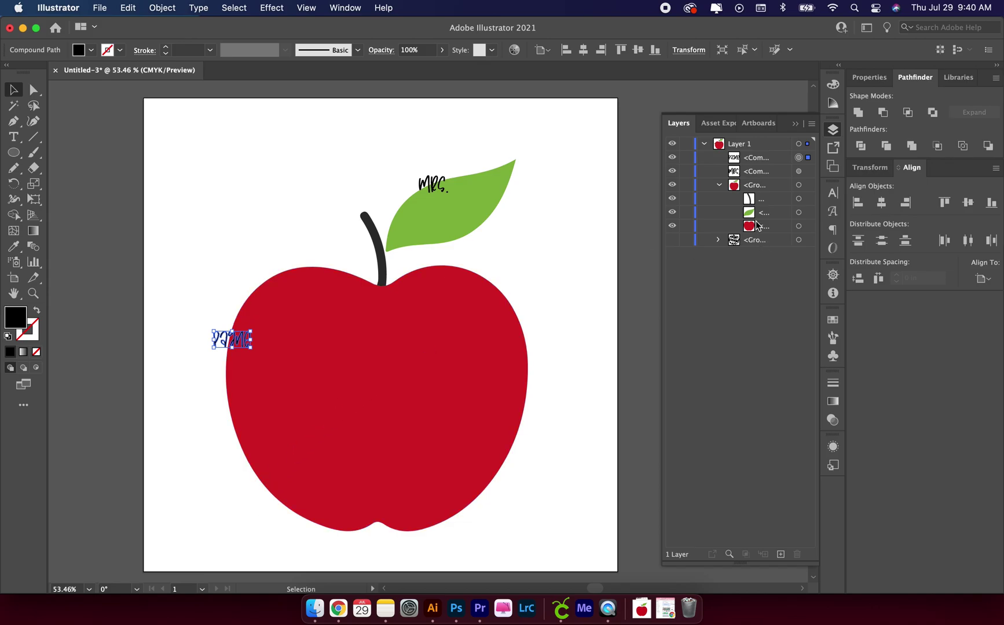
left_click(780, 191)
left_click_drag(780, 191, 777, 150)
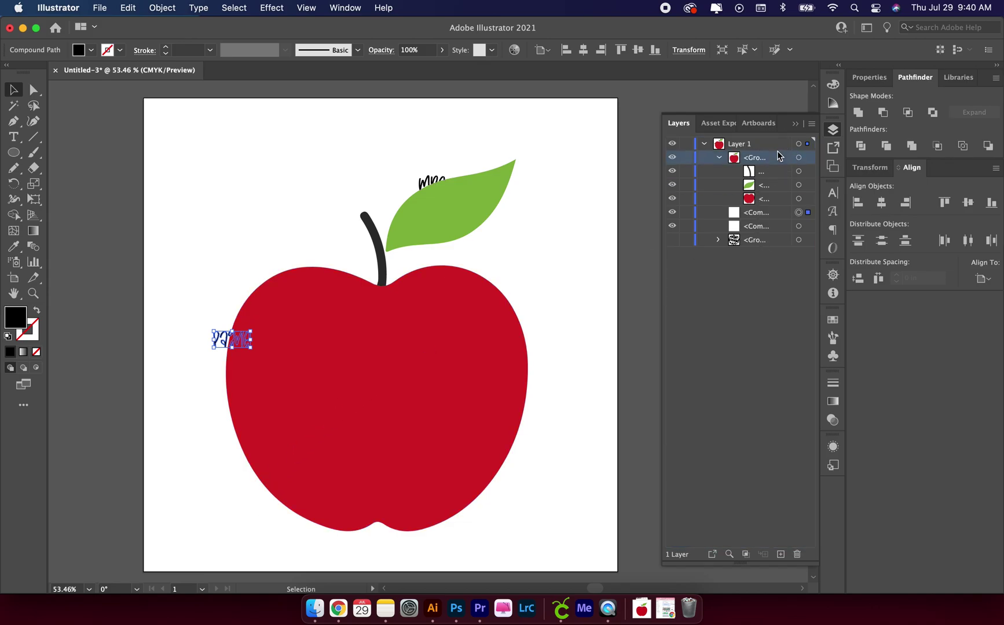
left_click(808, 158)
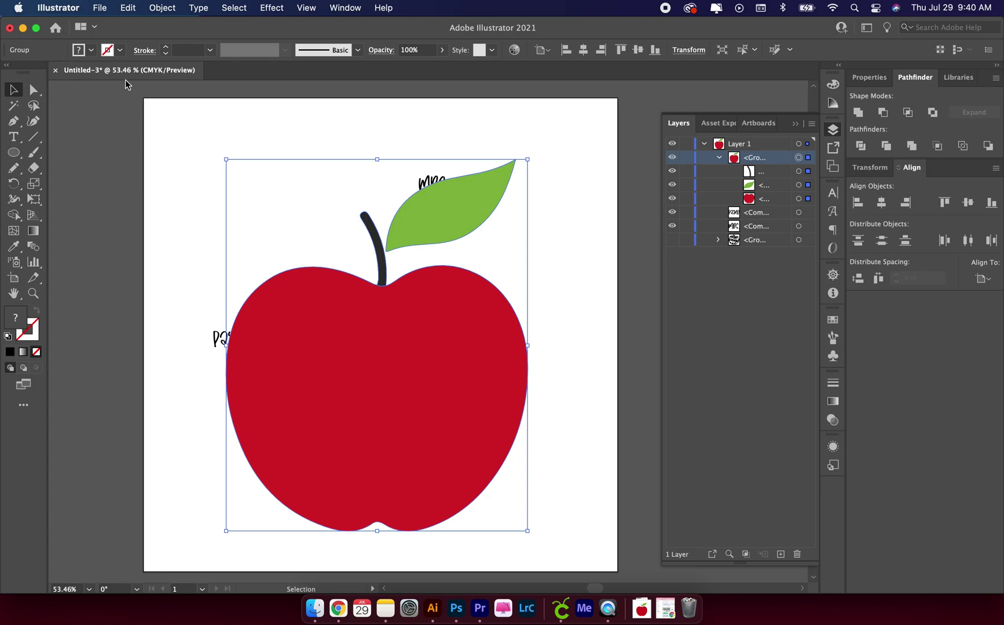
Step: Ungroup the apple and warp 'Mrs.' into the green leaf shape
left_click(157, 10)
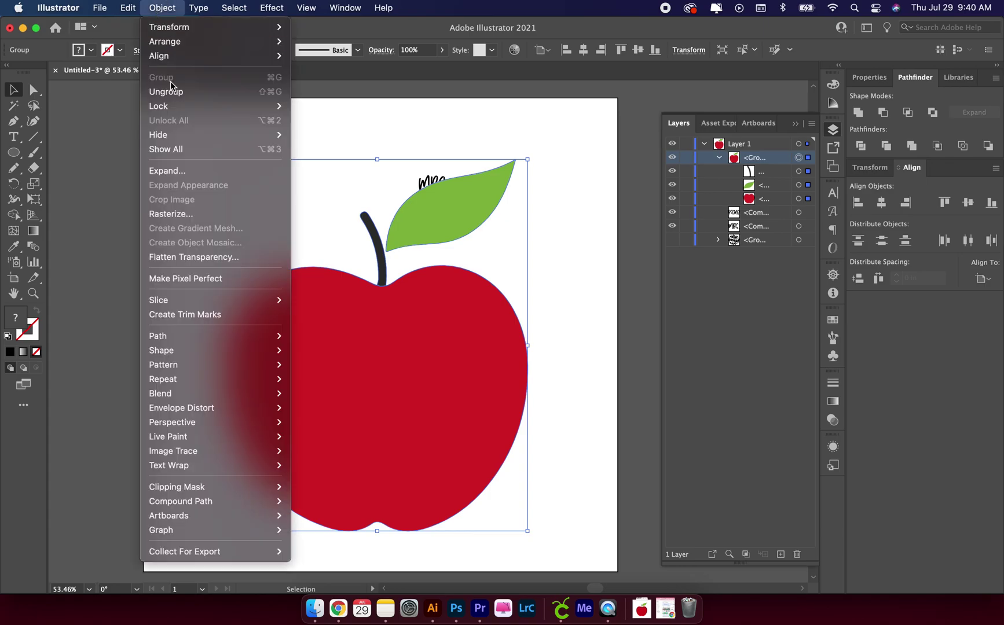
left_click(177, 97)
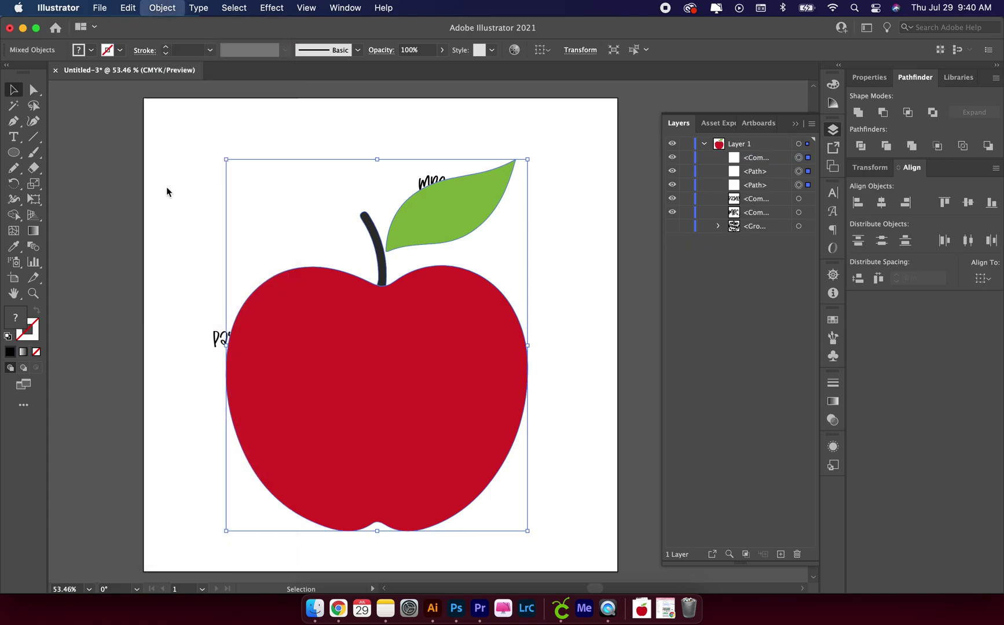
left_click(166, 189)
left_click(447, 178)
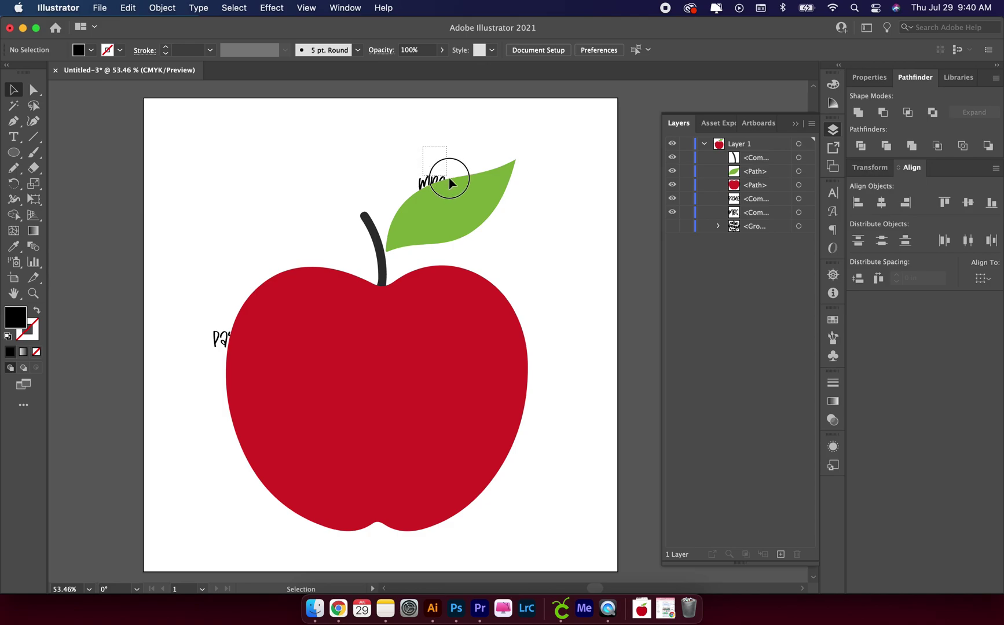
left_click(484, 206, "shift")
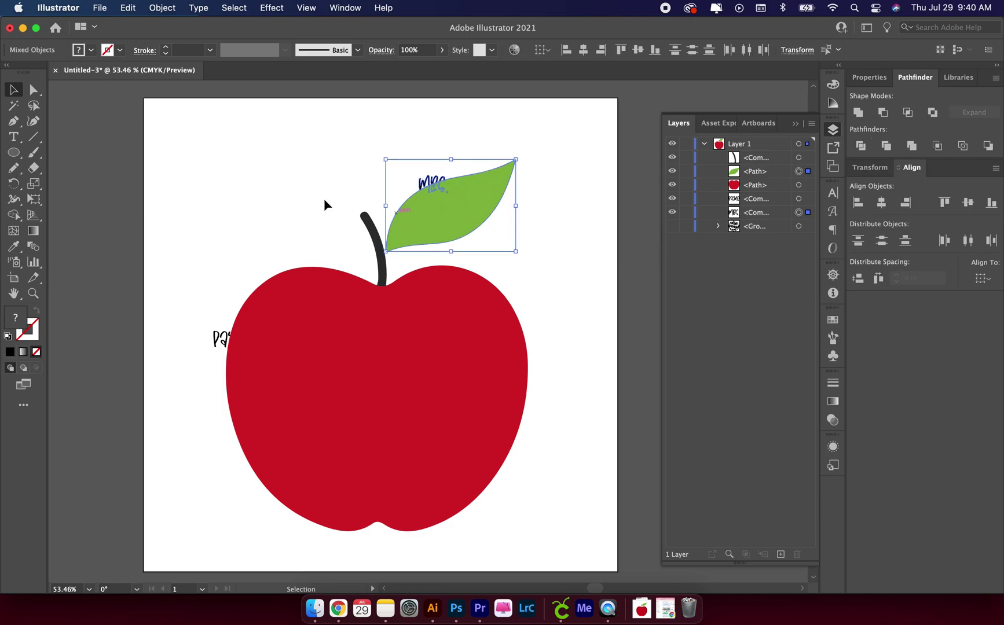
left_click(163, 7)
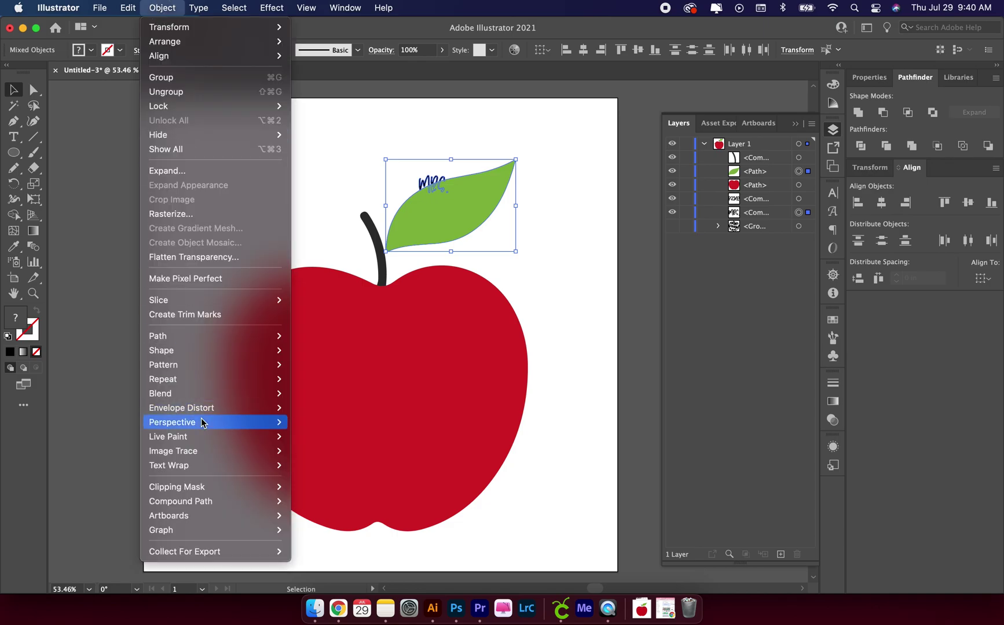
mouse_move(203, 410)
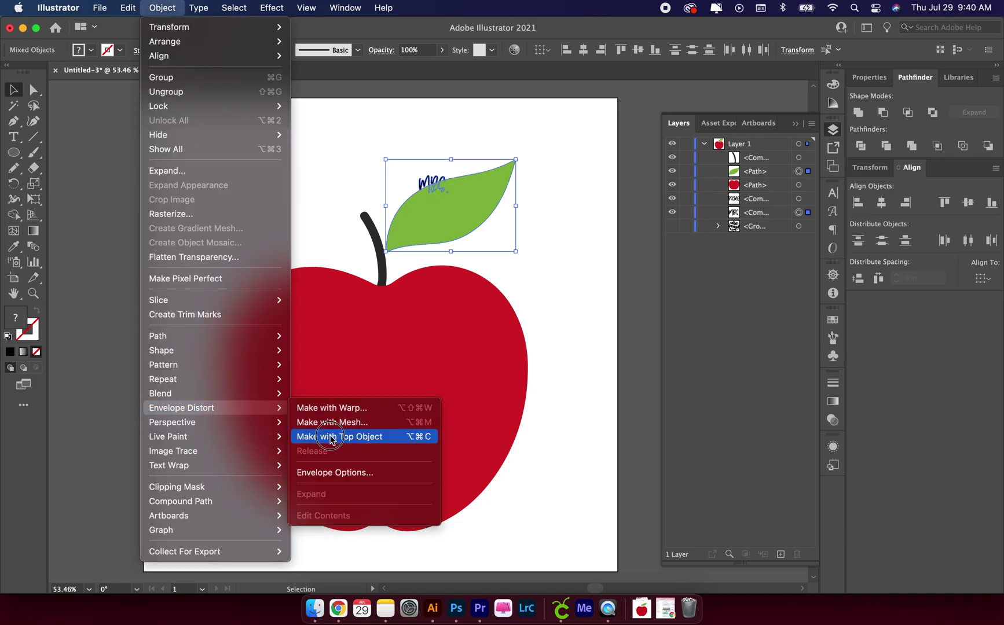
left_click(332, 438)
Step: Warp the surname lettering into the apple body with Cmd+Option+C
left_click_drag(186, 315, 264, 368)
left_click(168, 8)
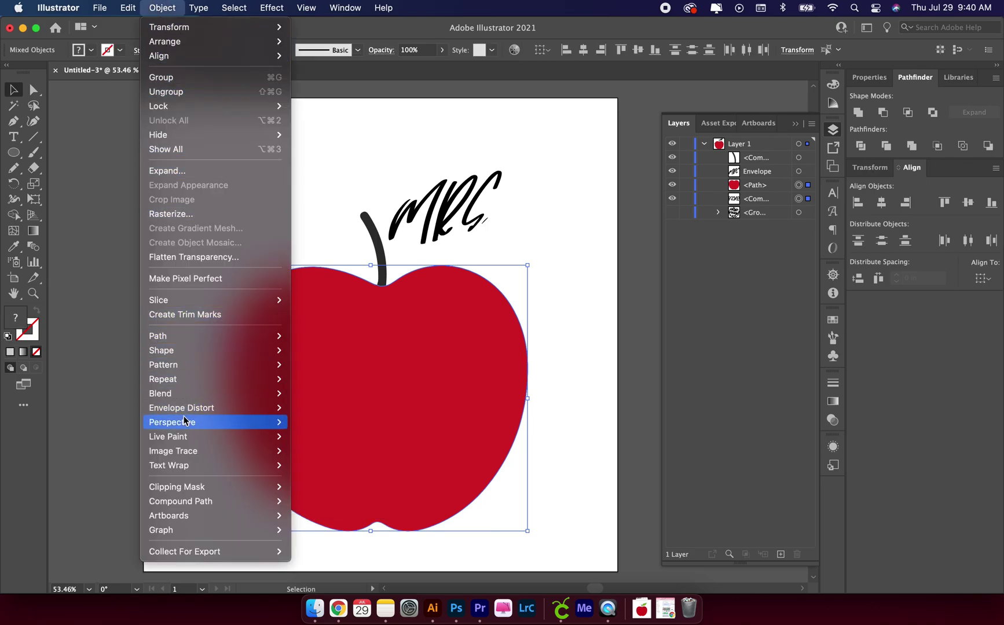
key("alt+super+c")
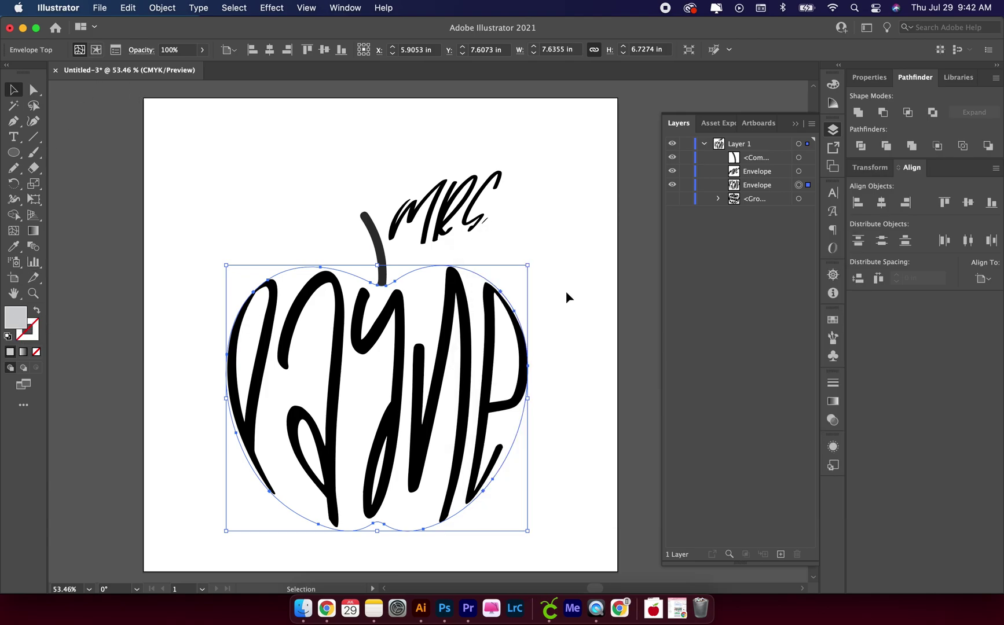
left_click(386, 146)
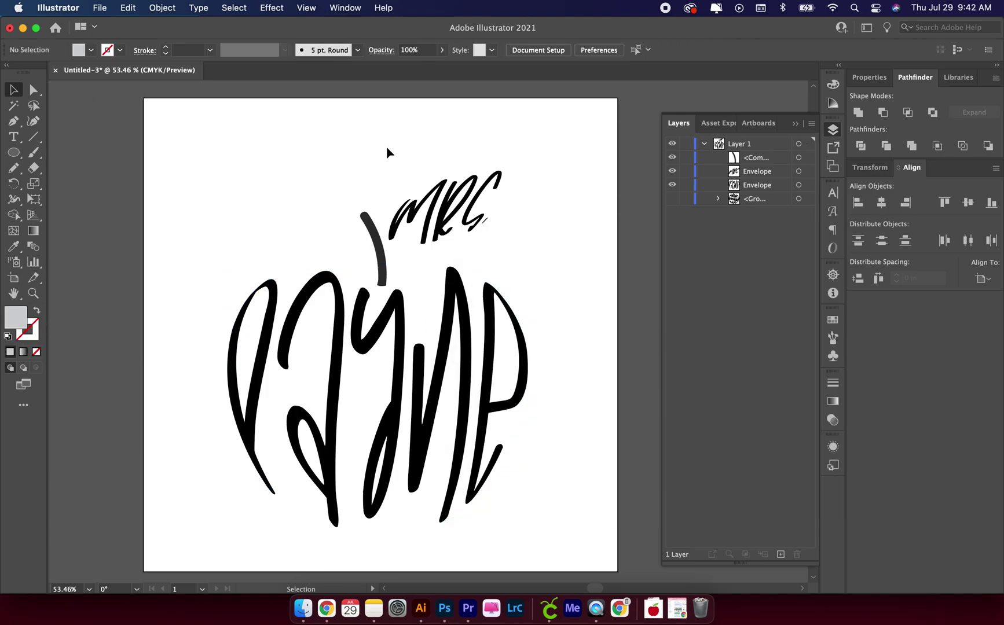
left_click(307, 457)
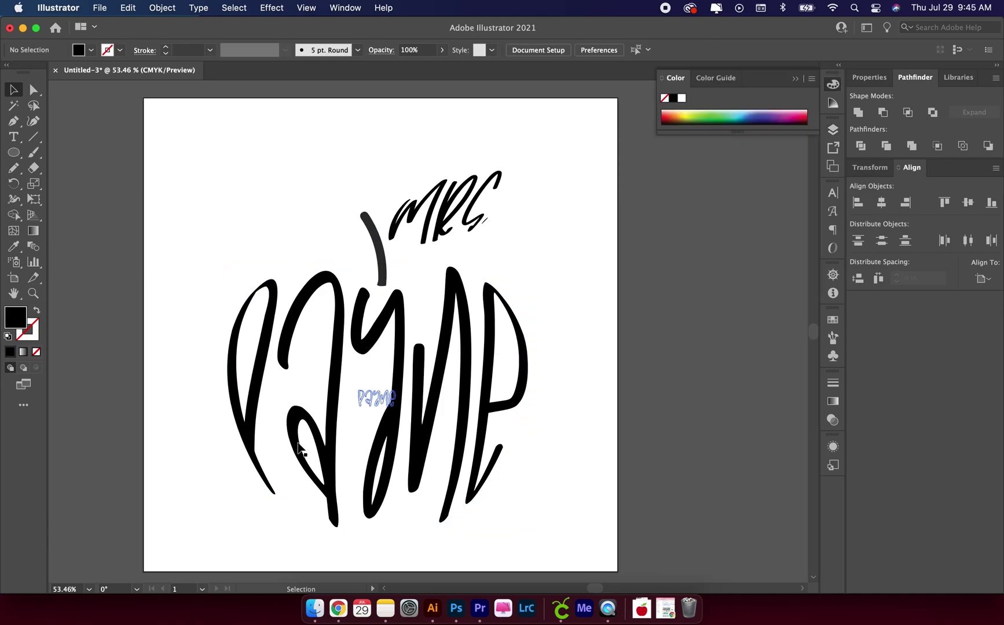
left_click(307, 457)
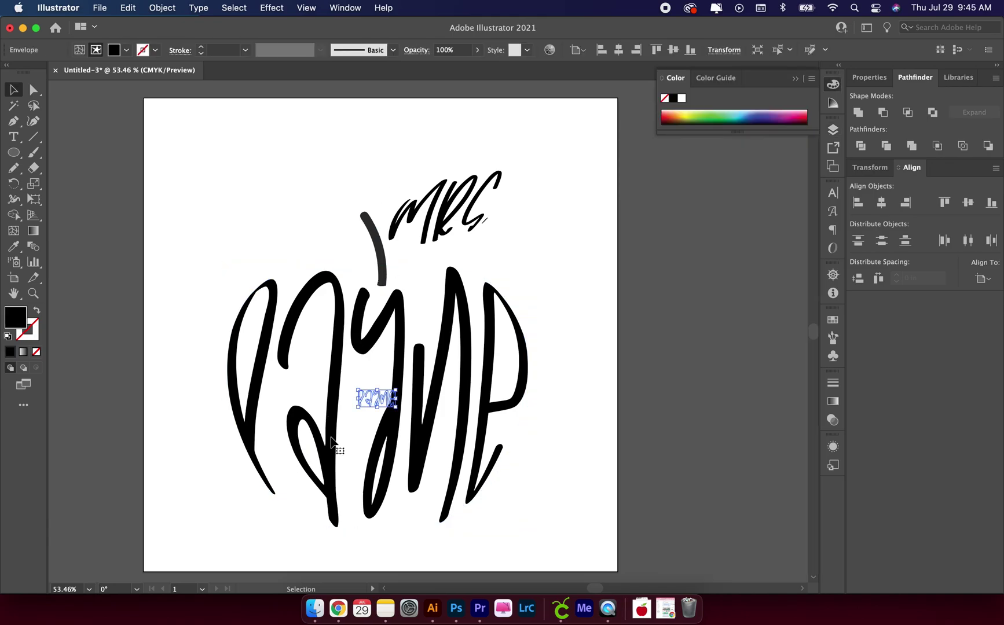
left_click(165, 319)
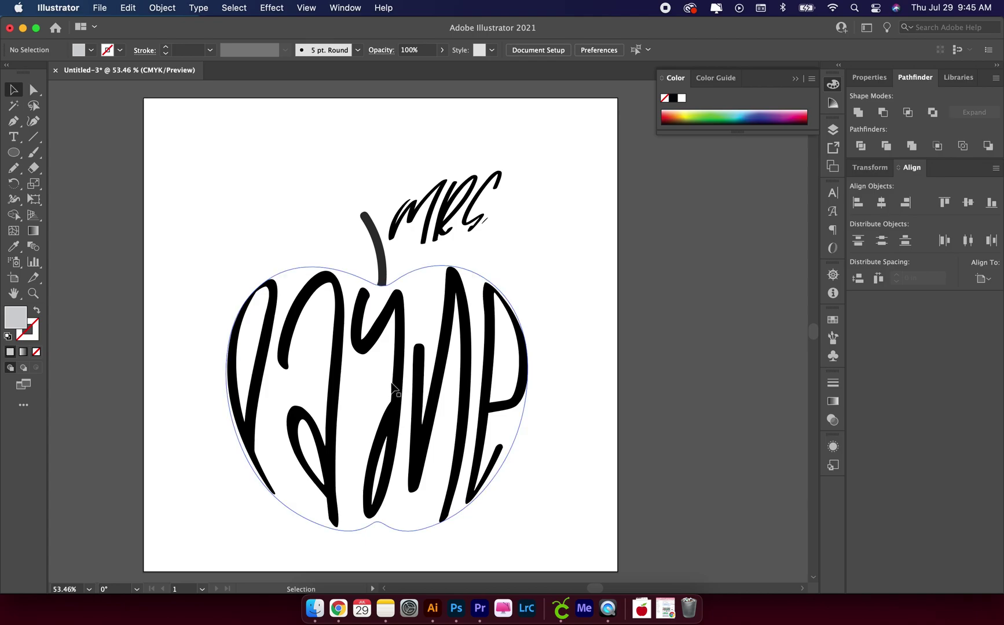
left_click(832, 130)
left_click(440, 303)
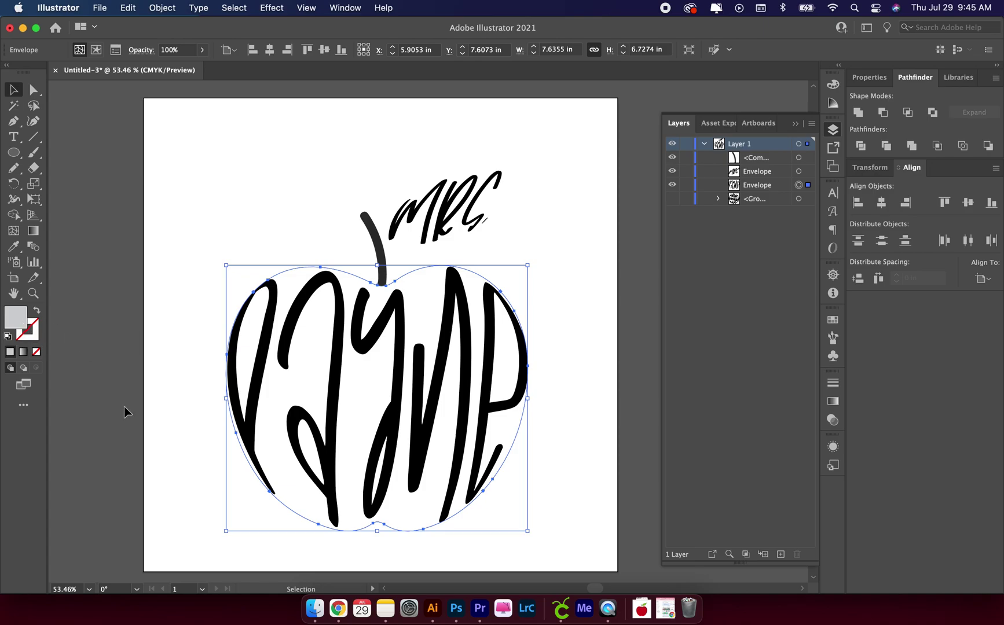
Step: Fill the apple envelope with vivid red F7061D using the Color Picker
double_click(16, 316)
left_click_drag(679, 359, 688, 284)
left_click(650, 287)
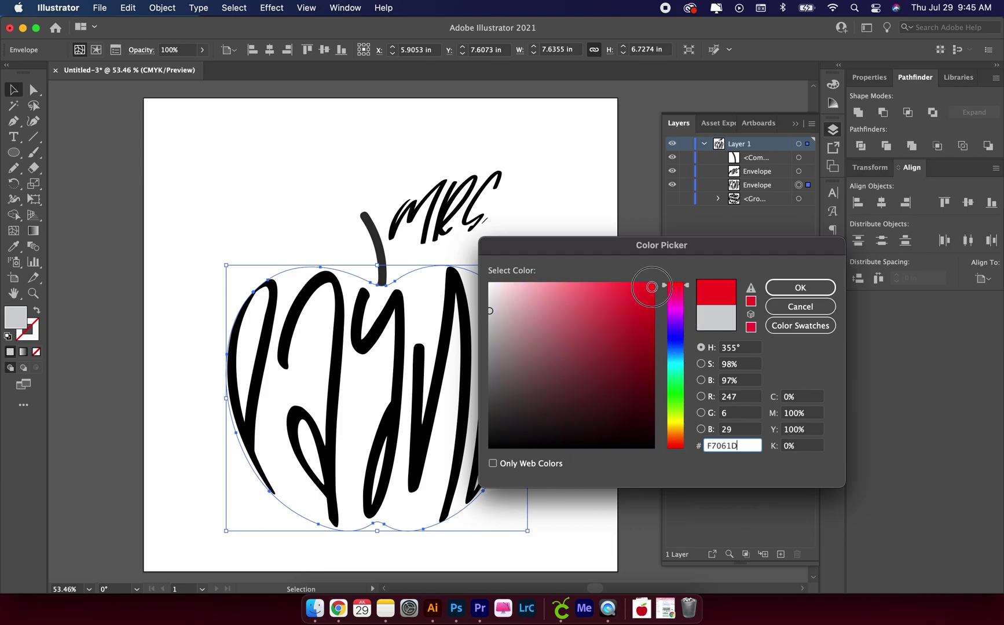
left_click(813, 297)
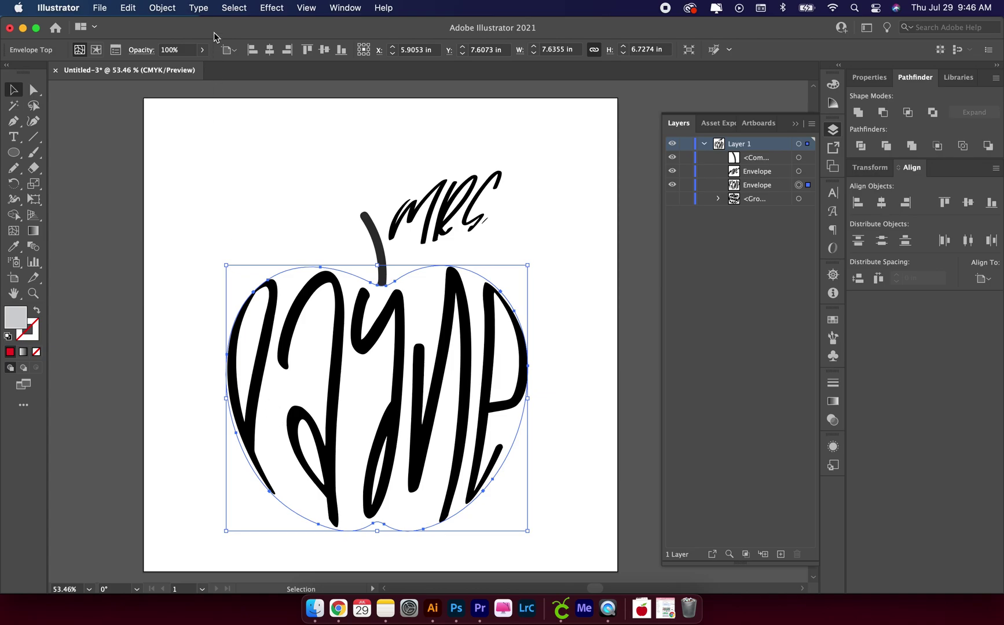
Step: Expand the apple envelope distortion into plain artwork
left_click(170, 15)
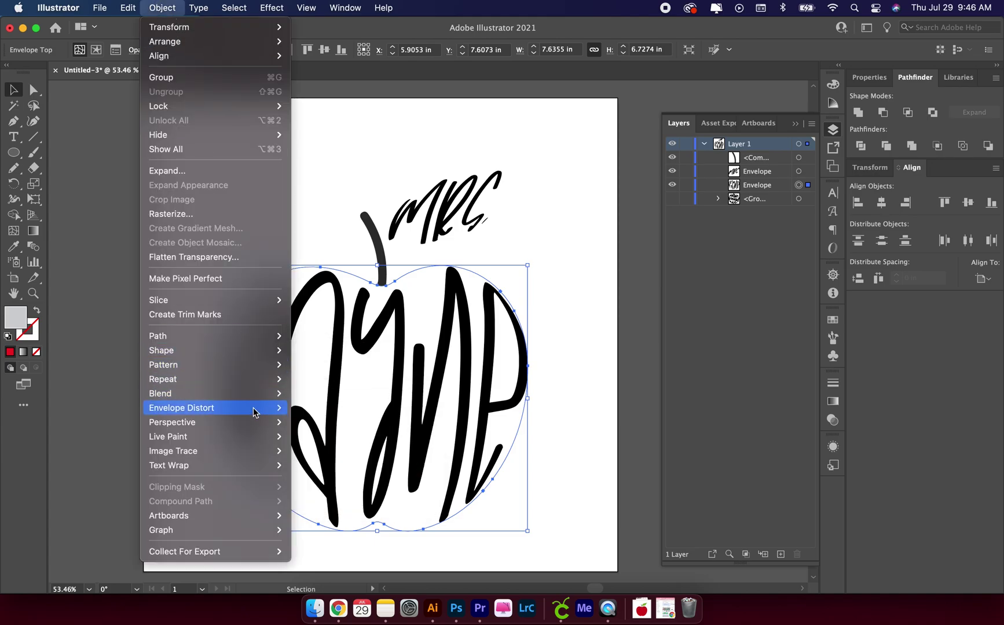
mouse_move(253, 412)
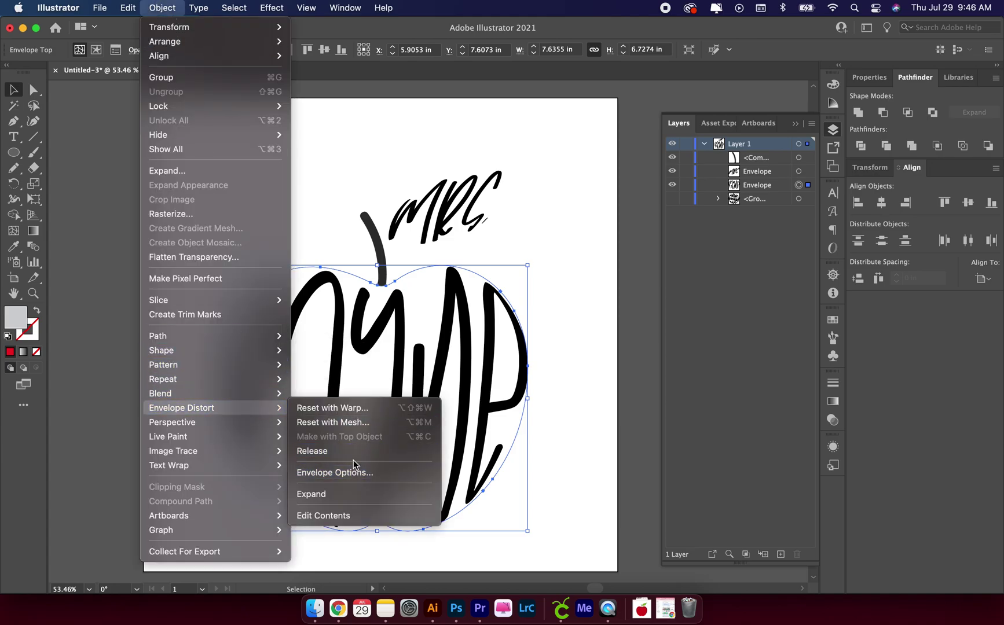
left_click(354, 494)
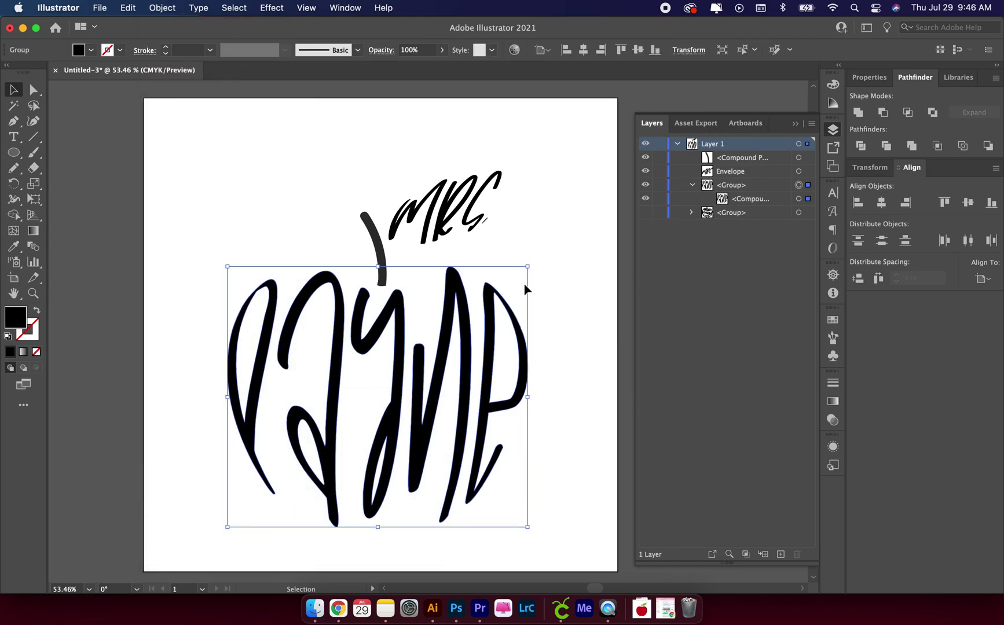
Step: Fill the expanded script lettering group with red E20516
left_click(554, 383)
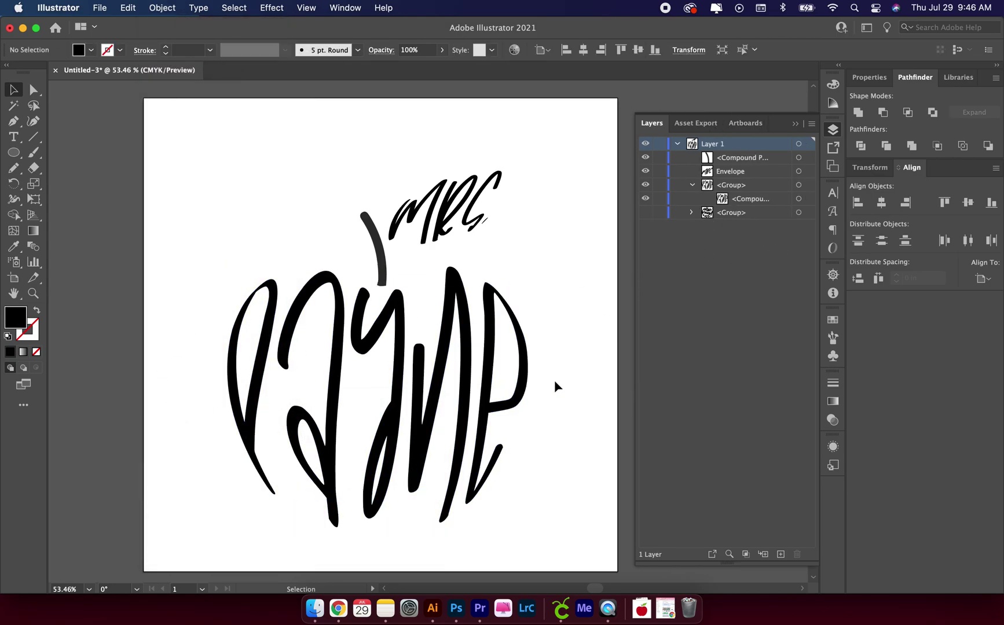
left_click(422, 414)
double_click(14, 322)
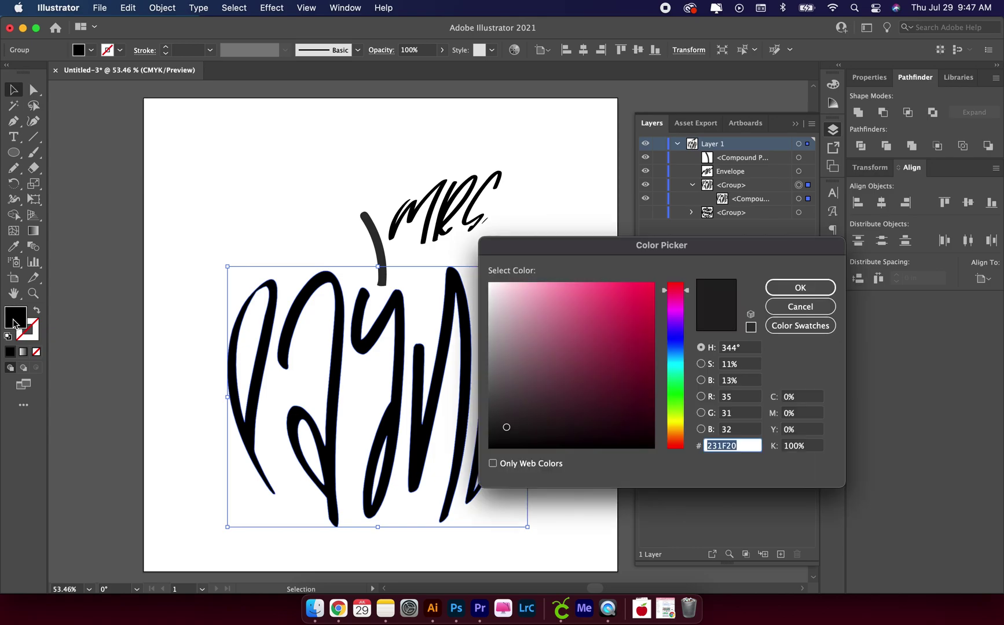
mouse_move(668, 304)
left_mouse_down()
mouse_move(664, 280)
mouse_move(650, 283)
mouse_move(651, 301)
left_mouse_up()
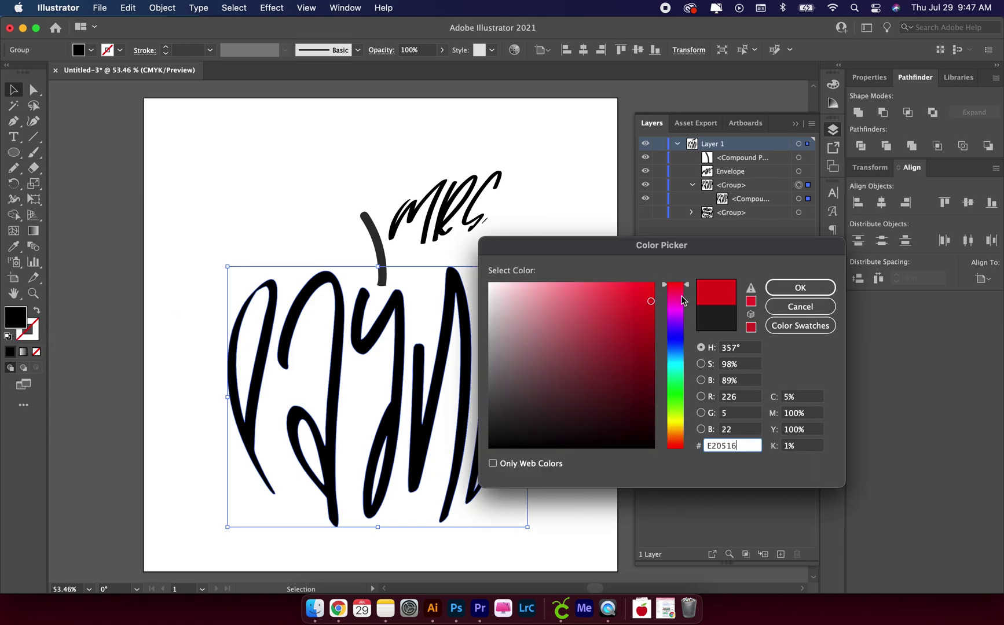
left_click(813, 289)
left_click(442, 226)
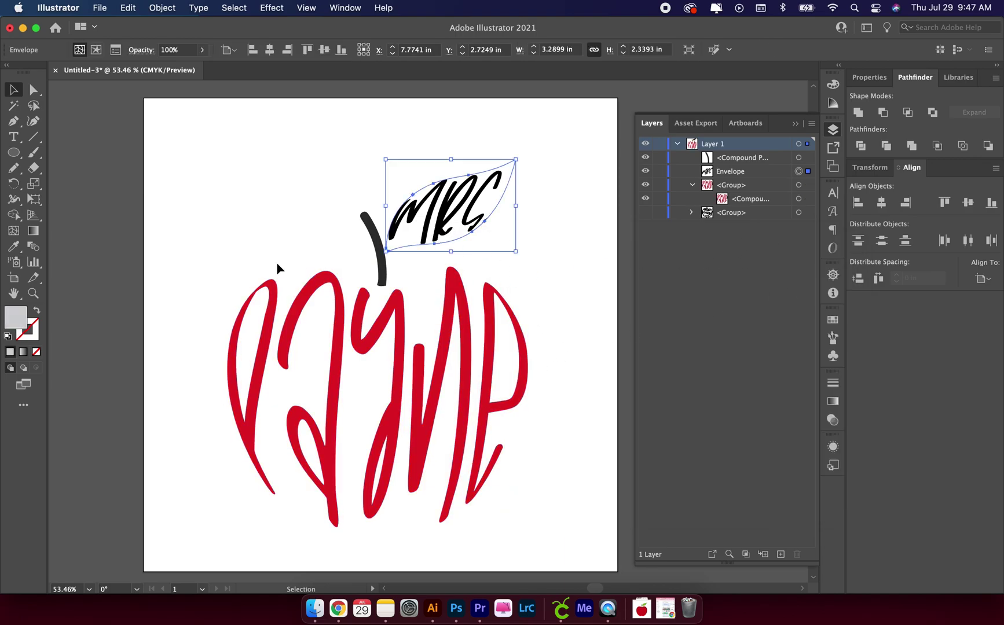
Step: Expand the Mrs. leaf envelope and fill its lettering with green 038218
left_click(162, 7)
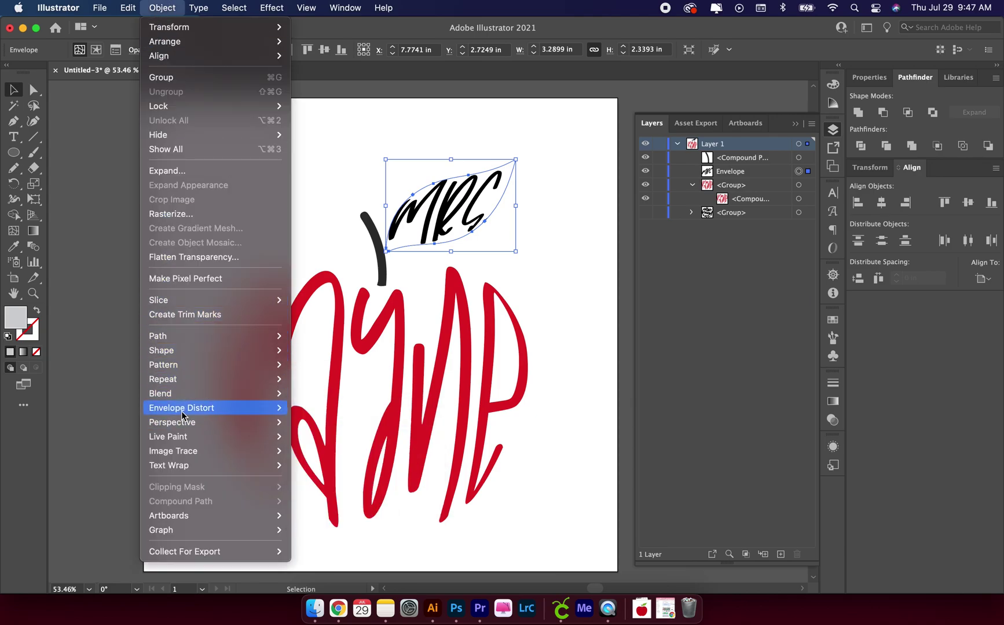
mouse_move(239, 415)
left_click(354, 493)
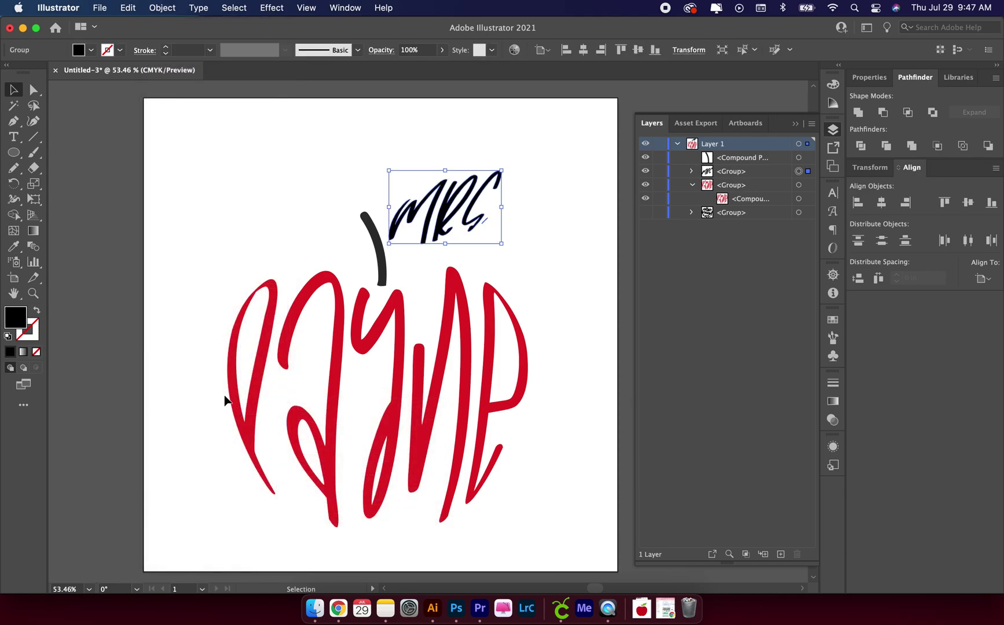
double_click(17, 317)
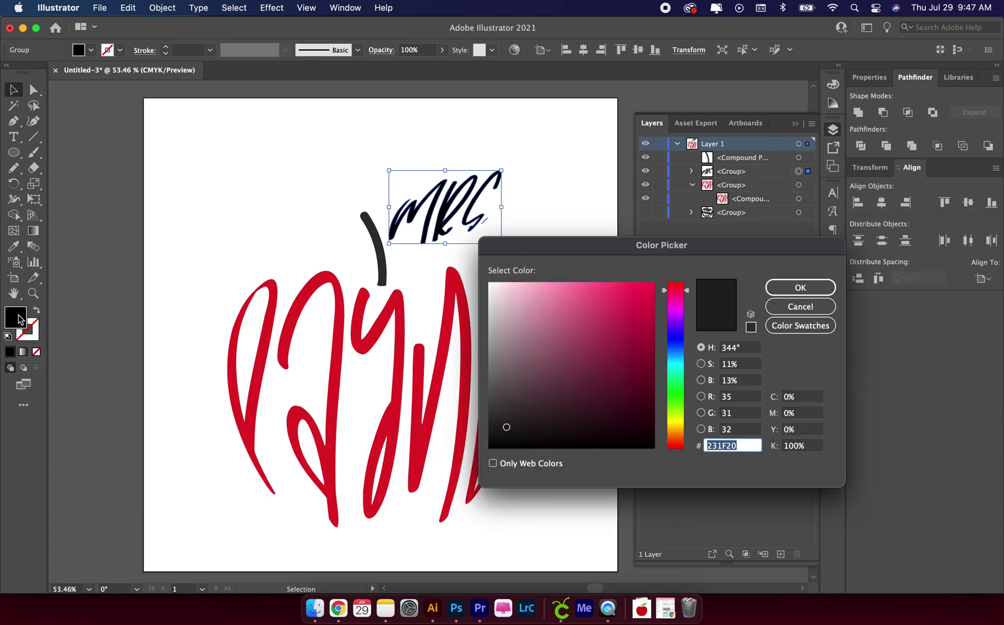
left_click(675, 379)
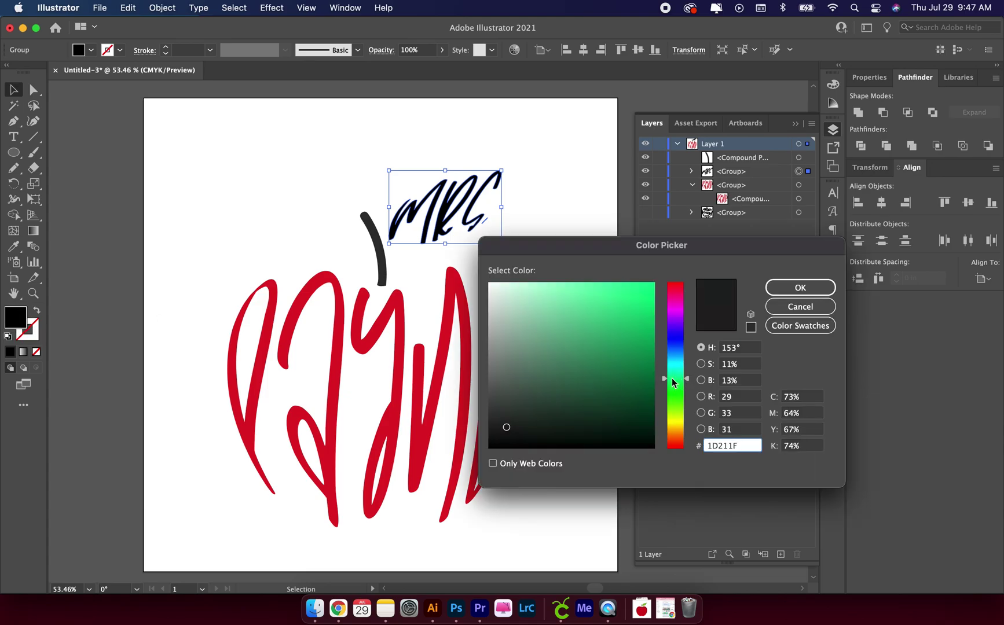
left_click_drag(673, 382, 672, 389)
left_click(651, 364)
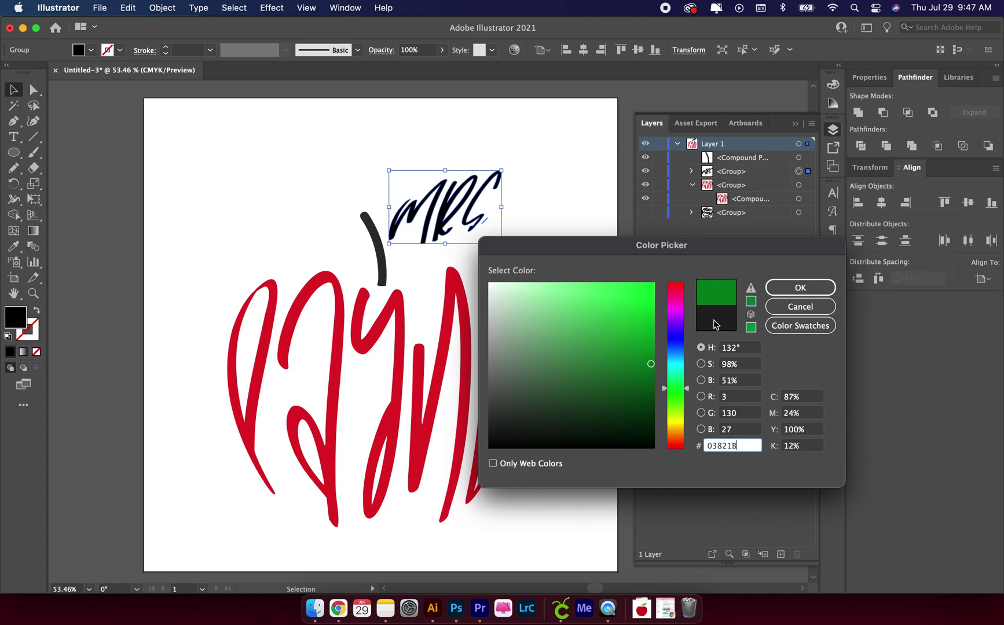
left_click(800, 287)
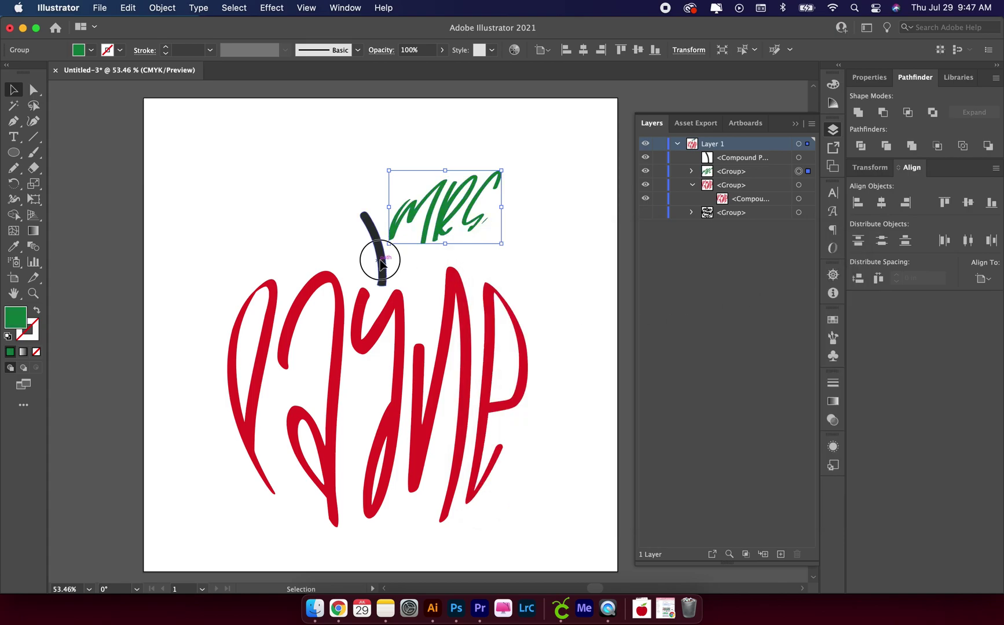
Step: Fill the apple stem with brown 5B3B21
left_click(378, 255)
double_click(16, 316)
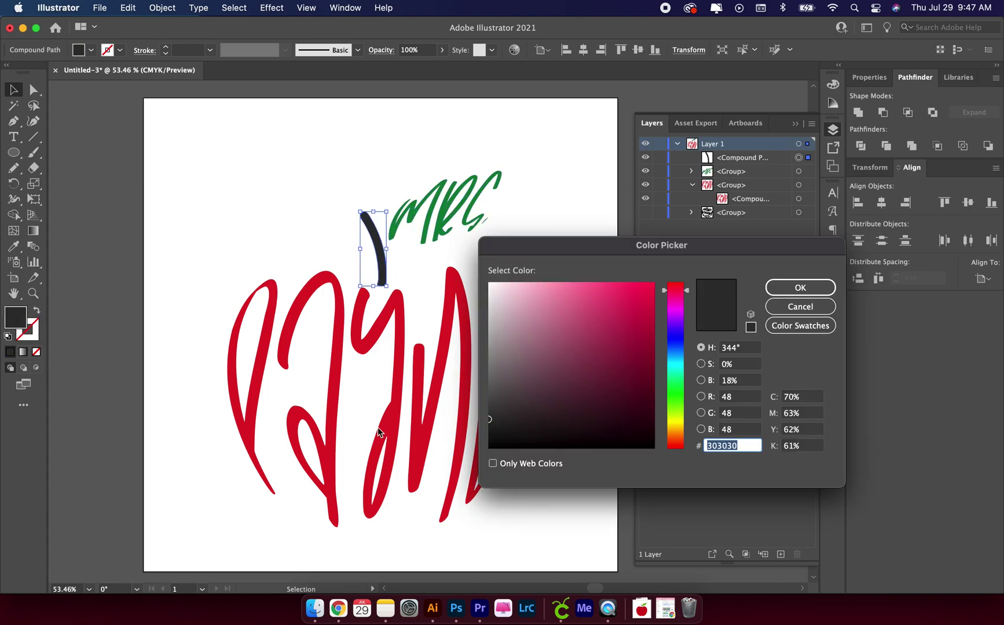
left_click(677, 432)
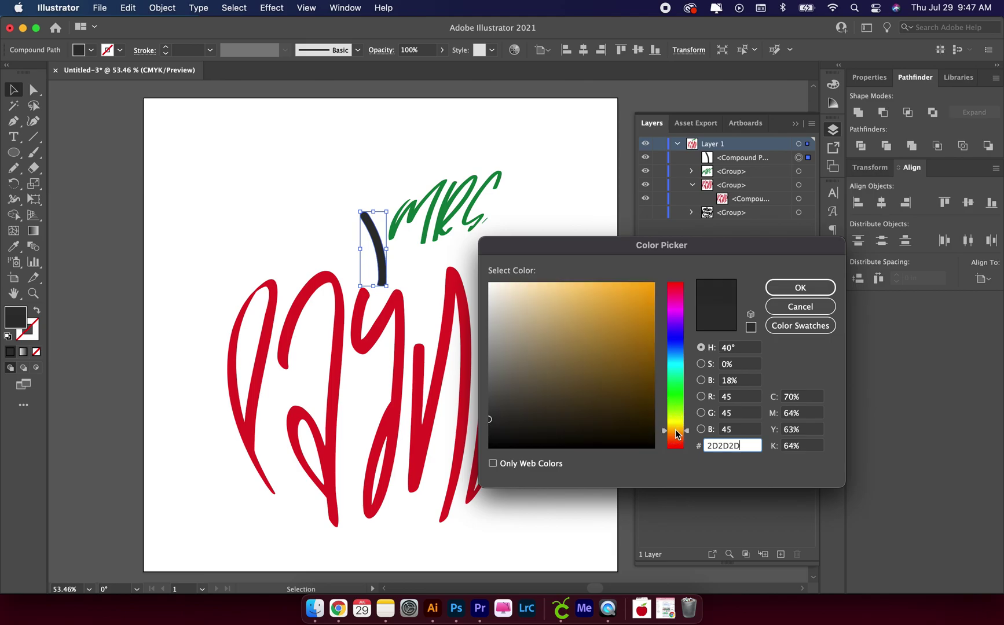
left_click(540, 395)
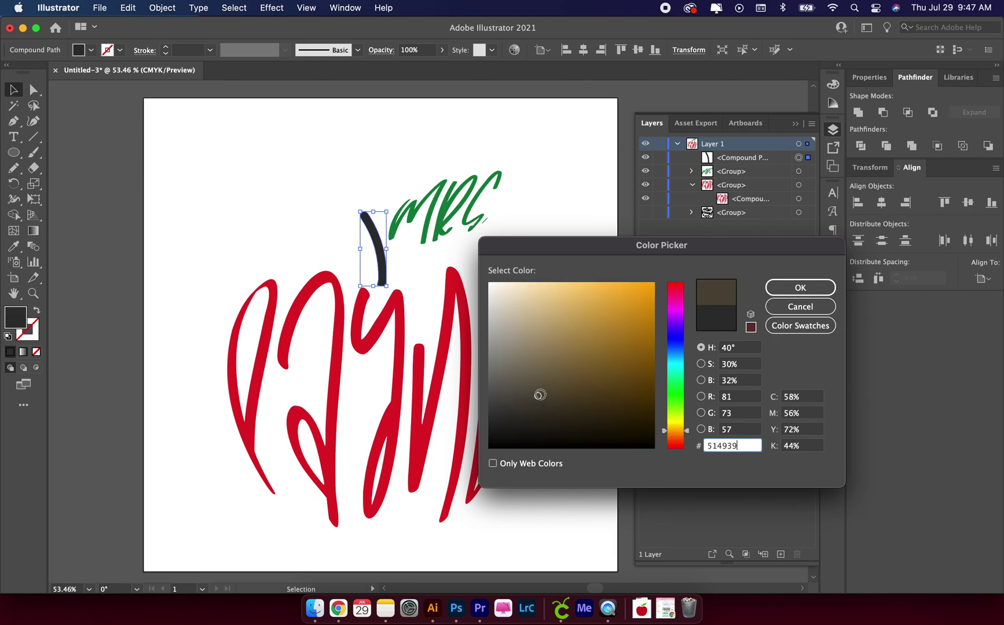
left_click(595, 388)
left_click_drag(687, 434, 686, 438)
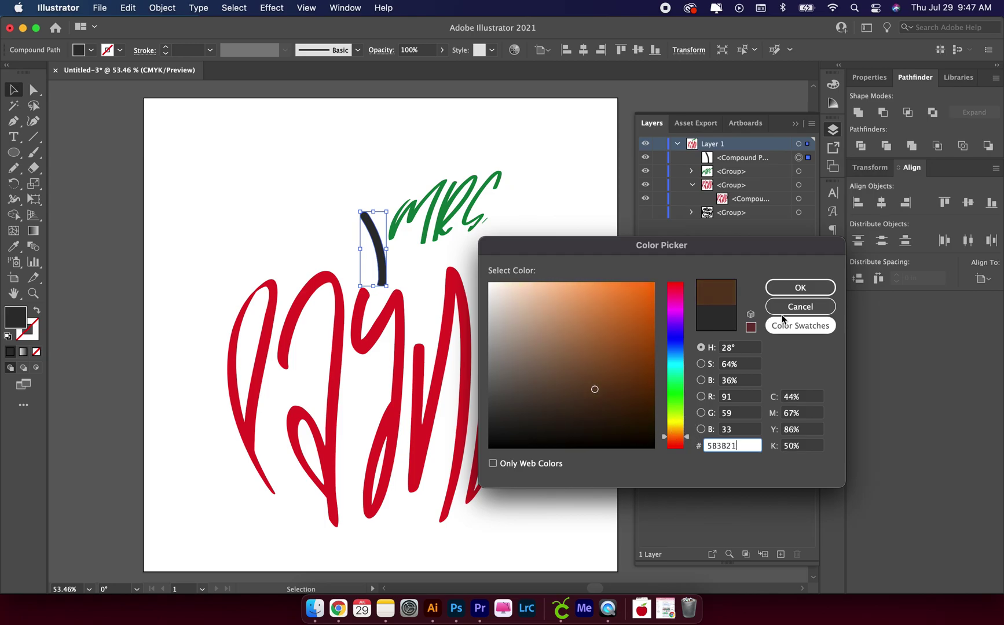
left_click(799, 288)
left_click(558, 505)
scroll(557, 505, "down", 1)
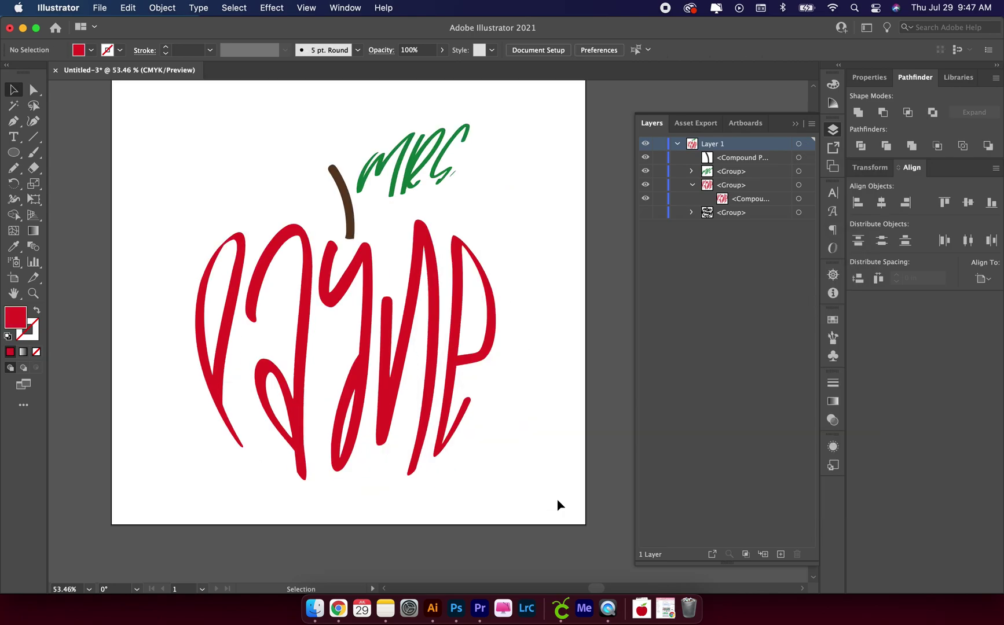